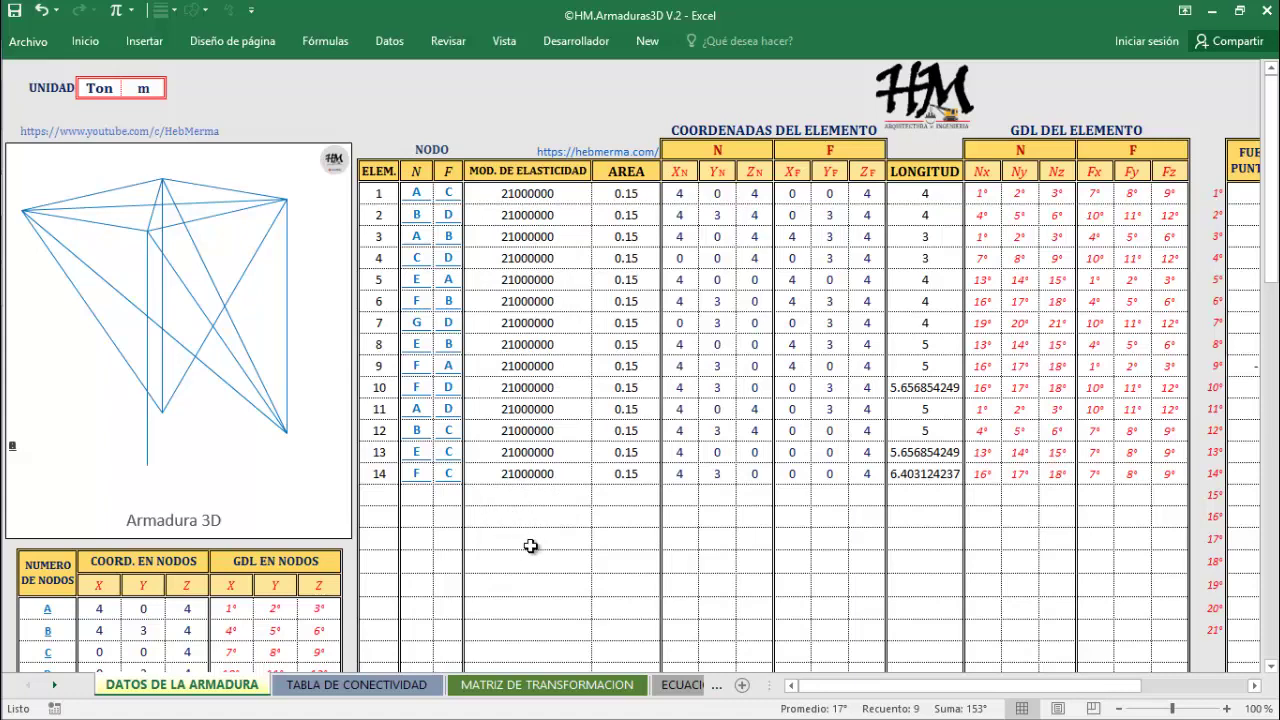
# - Use the sheet selector to open the TABLA DE CONECTIVIDAD sheet with the element direction cosines and stiffness values
pyautogui.hotkey('ctrl', 'm')
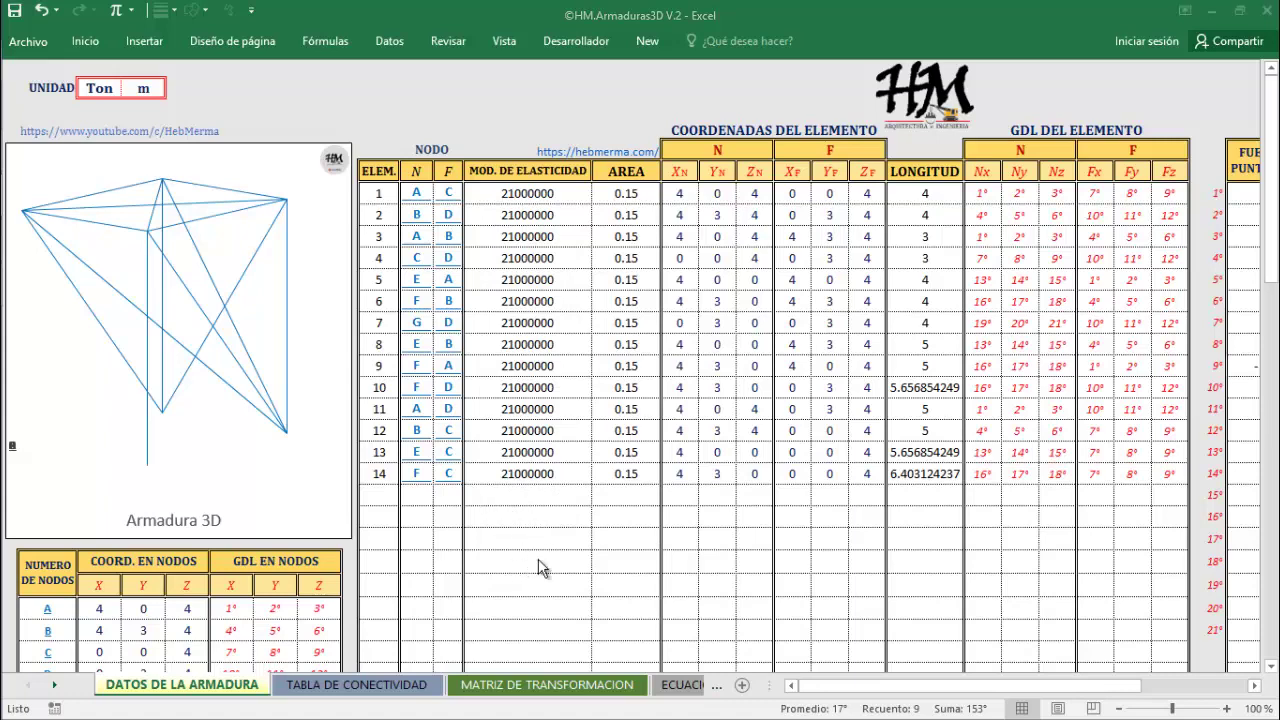
pyautogui.click(738, 384)
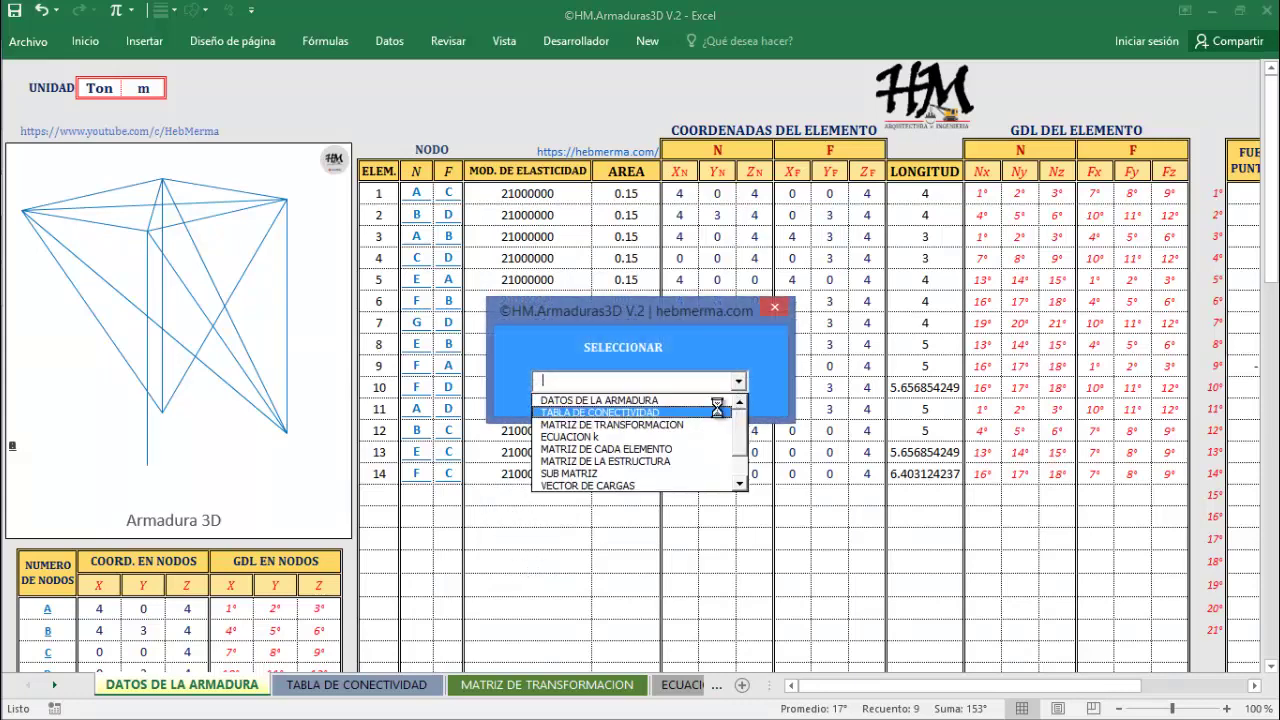
pyautogui.click(720, 412)
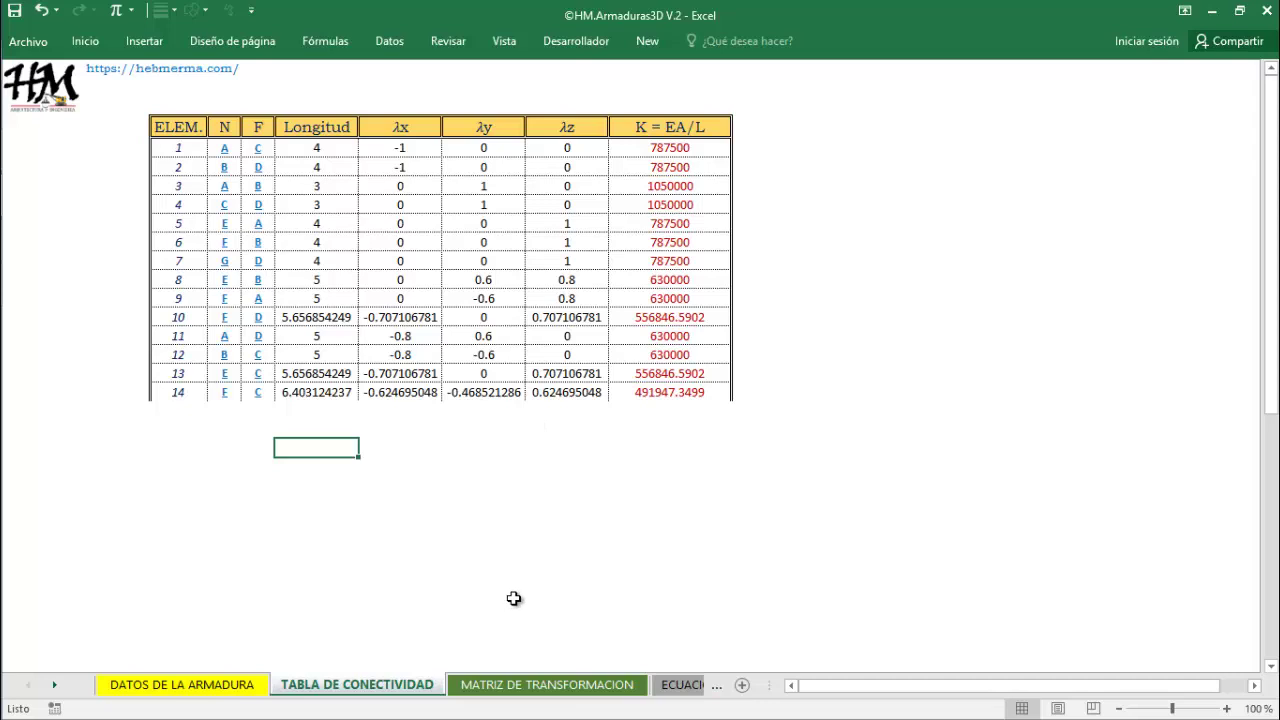
# - Open the MATRIZ DE TRANSFORMACION sheet and look through the elements' transformation matrices
pyautogui.click(530, 686)
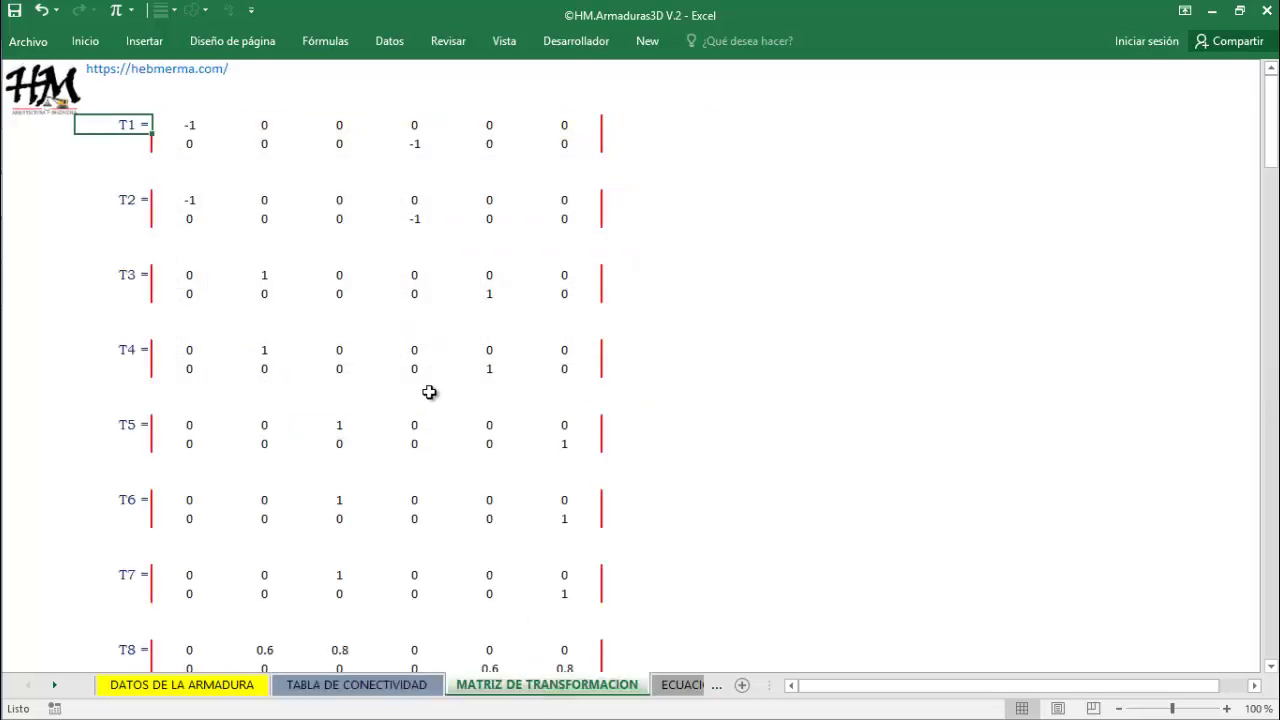
pyautogui.scroll(-11, 283, 272)
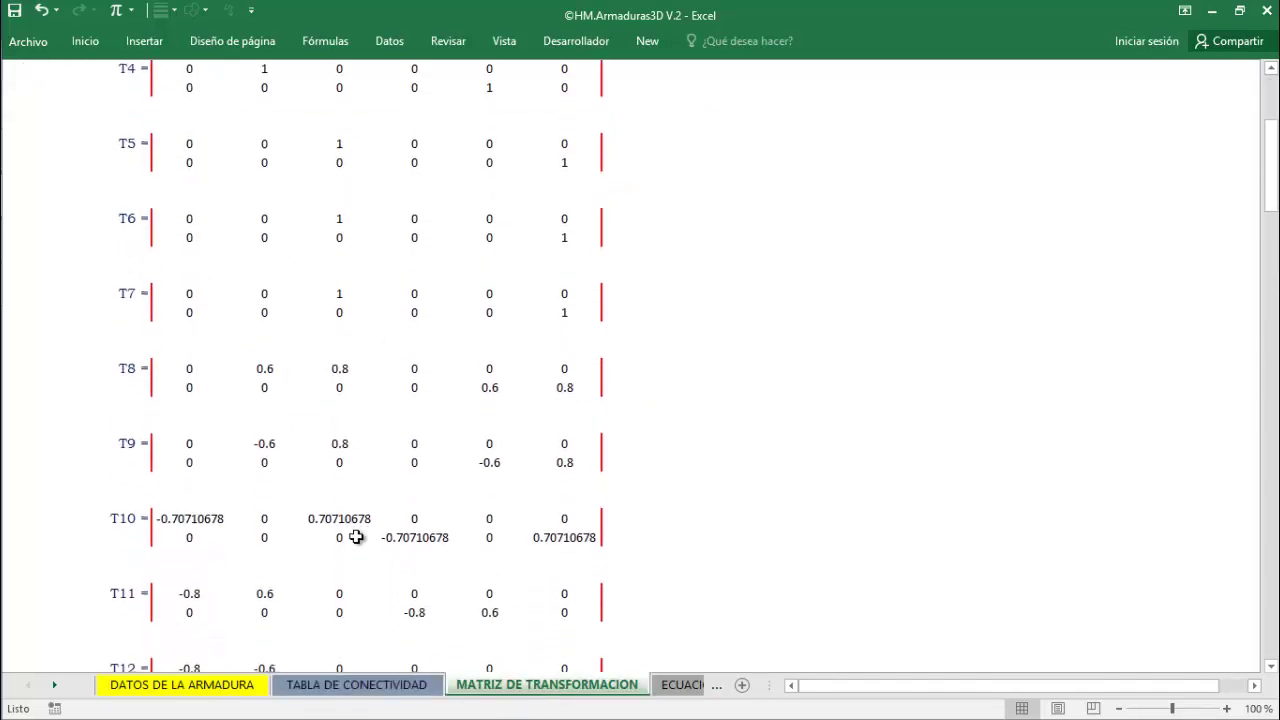
pyautogui.moveTo(123, 480); pyautogui.dragTo(597, 489)
pyautogui.scroll(6, 640, 440)
pyautogui.scroll(4, 655, 425)
pyautogui.click(710, 389)
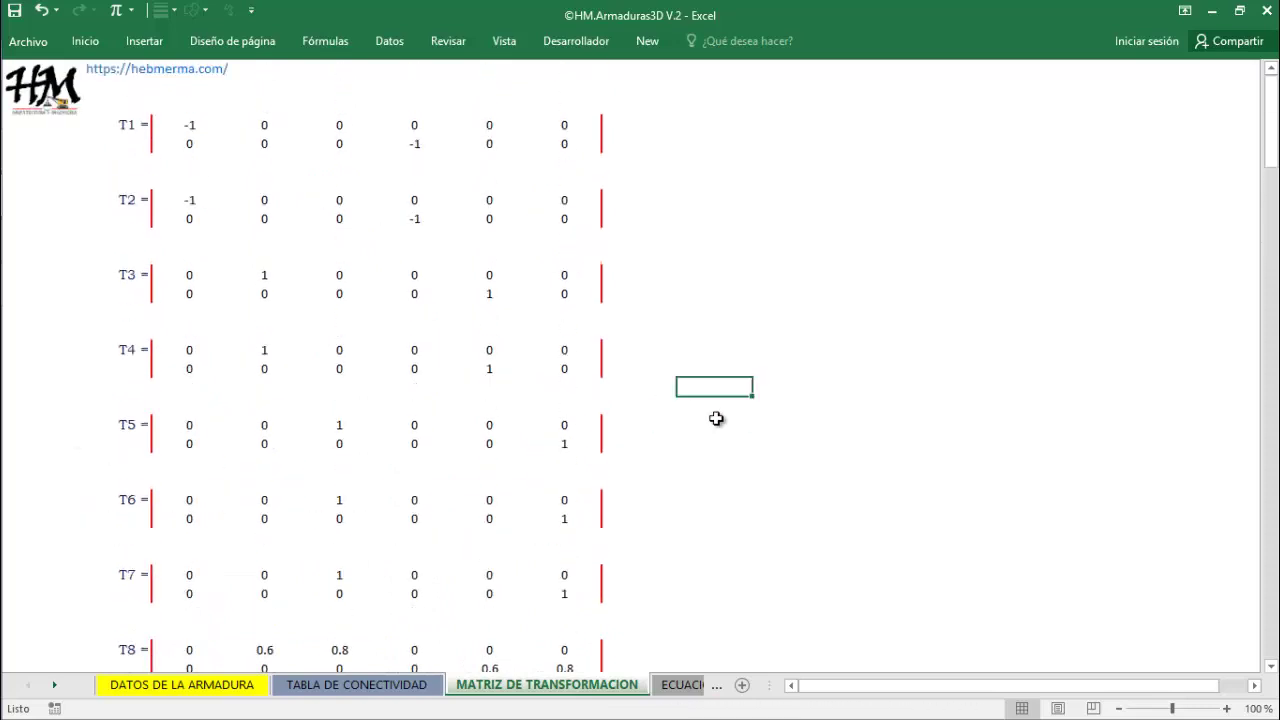
# - Open the ECUACION k sheet and highlight the complete matrix product for k1
pyautogui.click(676, 685)
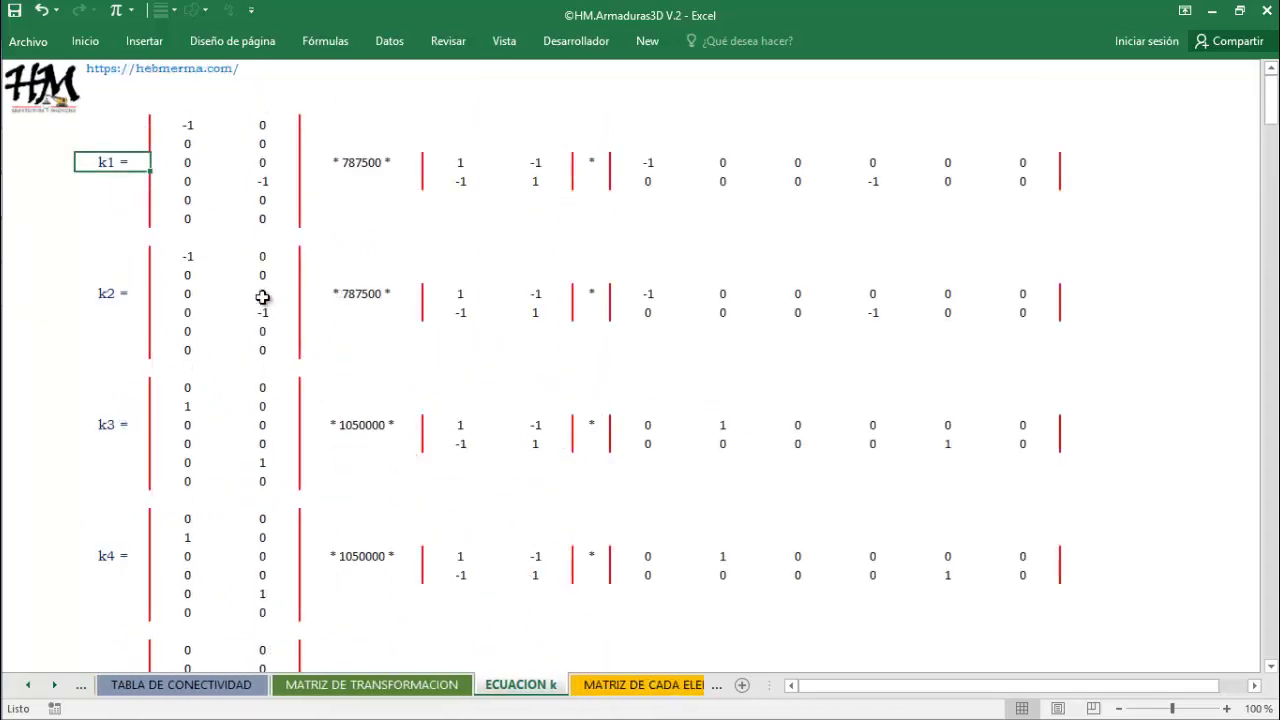
pyautogui.moveTo(186, 125); pyautogui.dragTo(1048, 213)
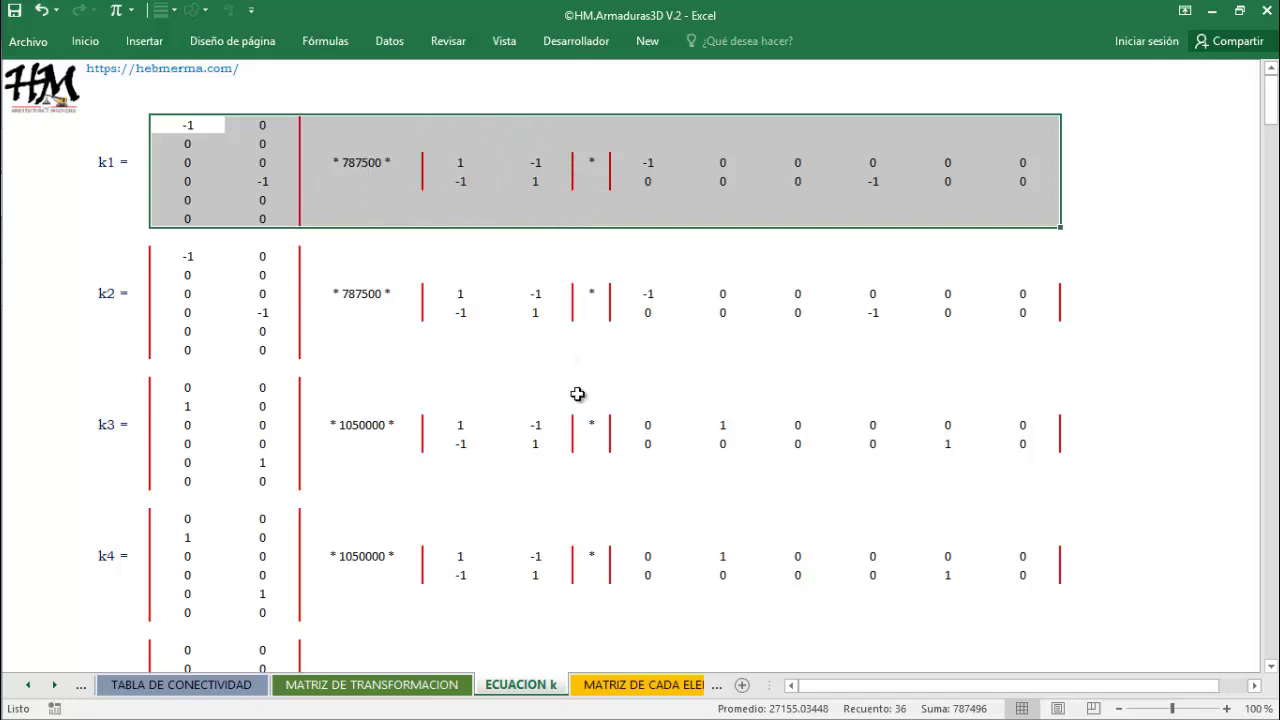
pyautogui.click(714, 171)
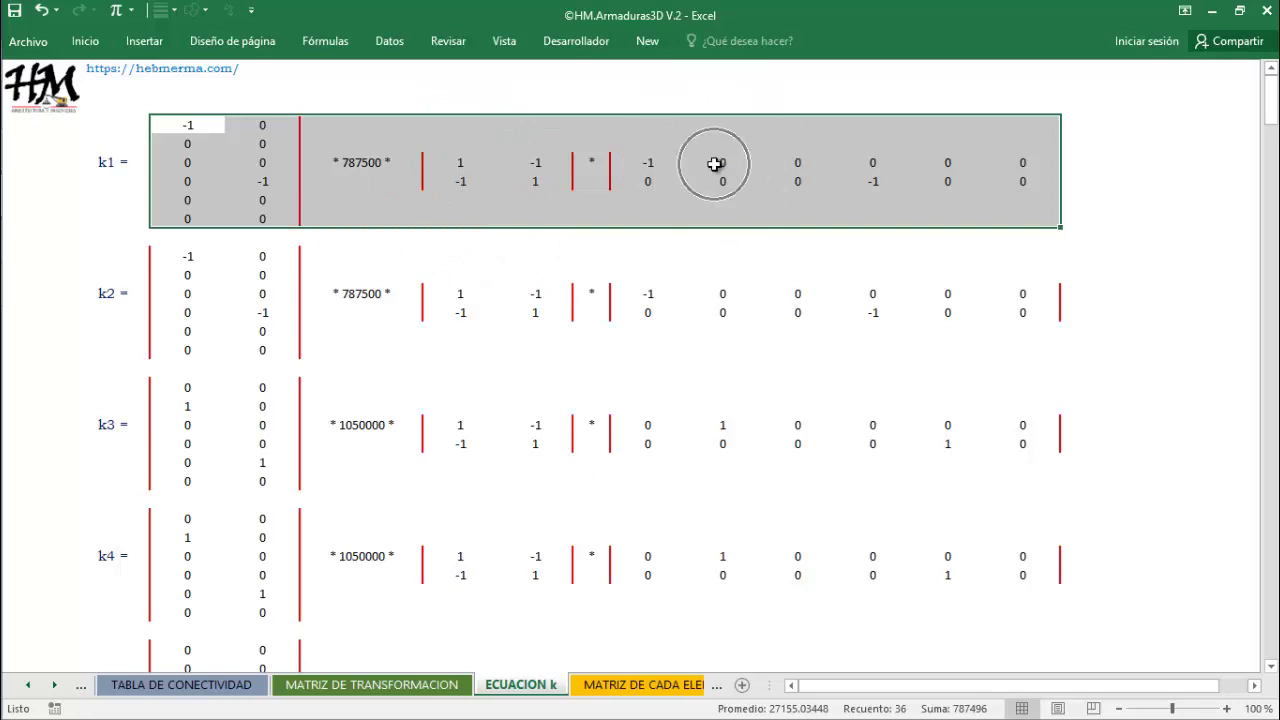
# - Show the MATRIZ DE CADA ELEMENTO sheet and highlight the k1 stiffness matrix with its degree-of-freedom labels
pyautogui.click(740, 383)
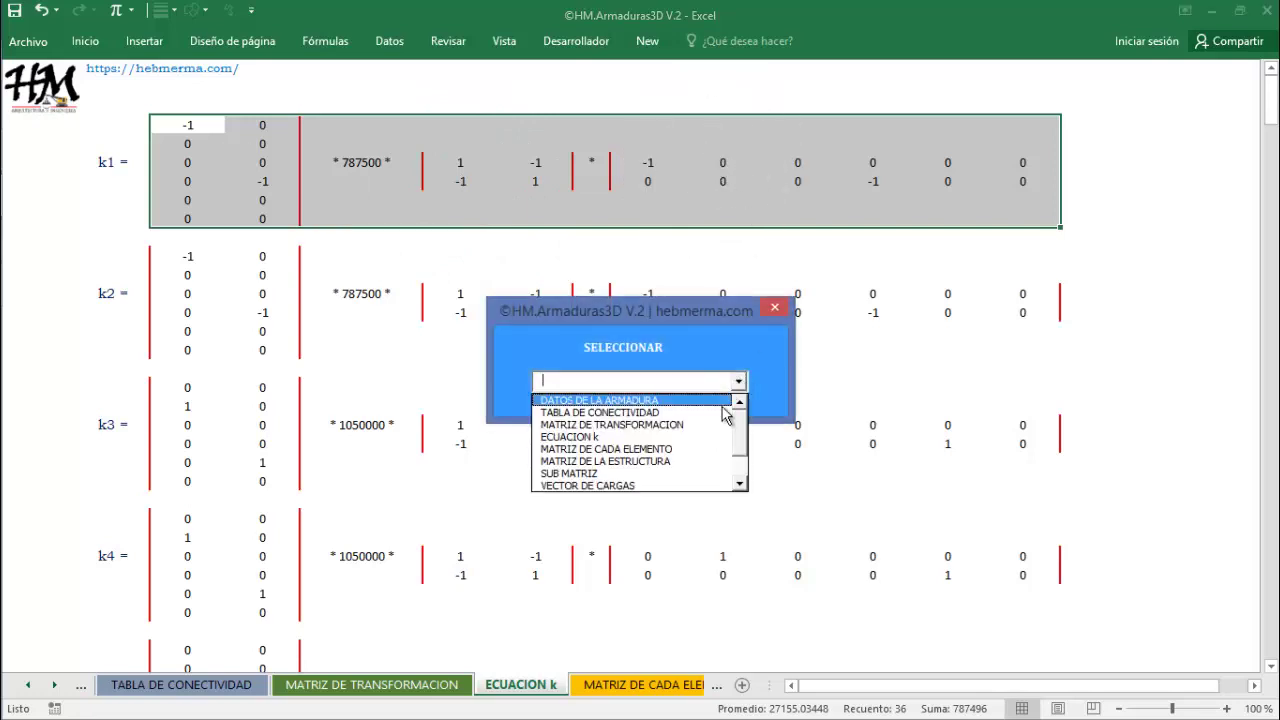
pyautogui.click(696, 450)
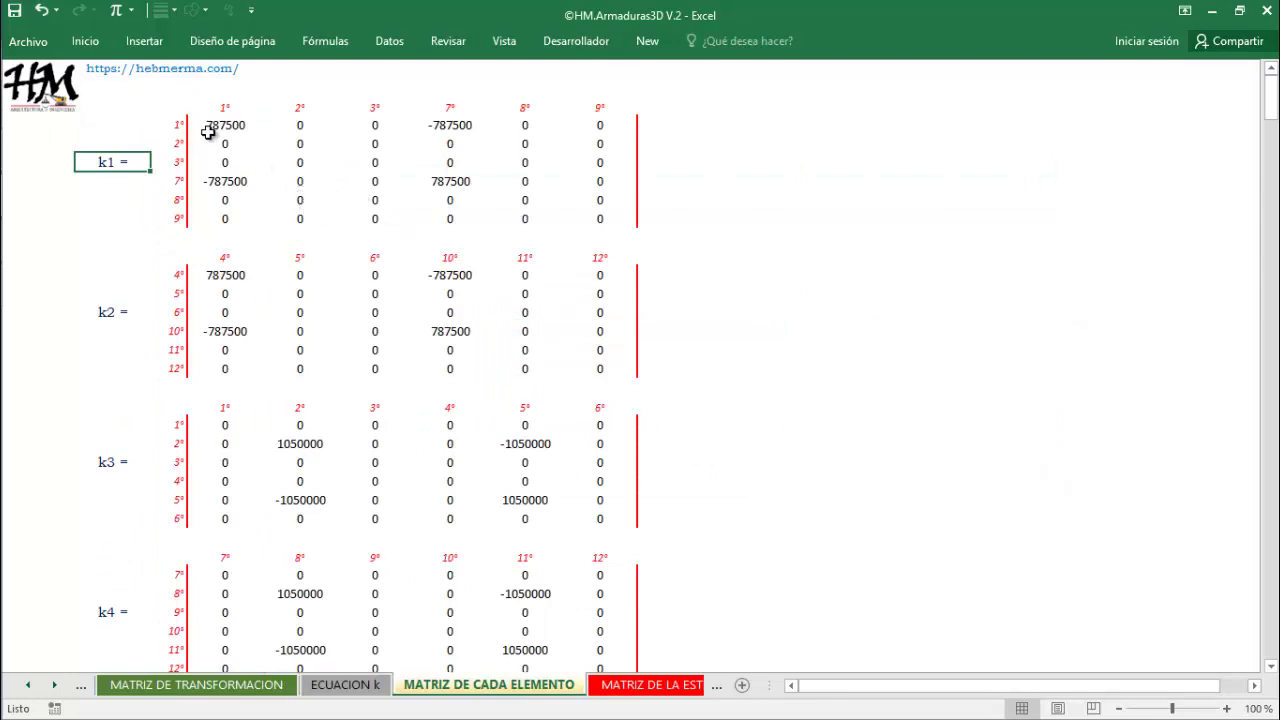
pyautogui.moveTo(188, 124); pyautogui.dragTo(445, 128)
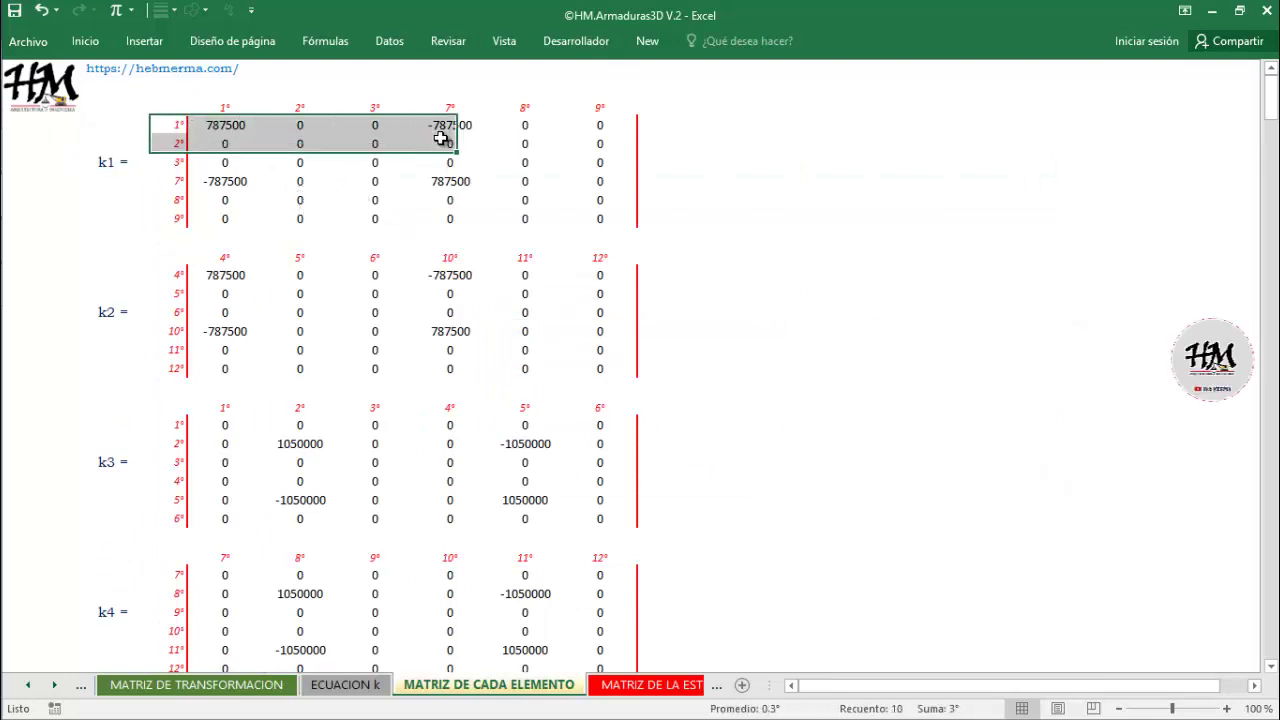
pyautogui.click(228, 181)
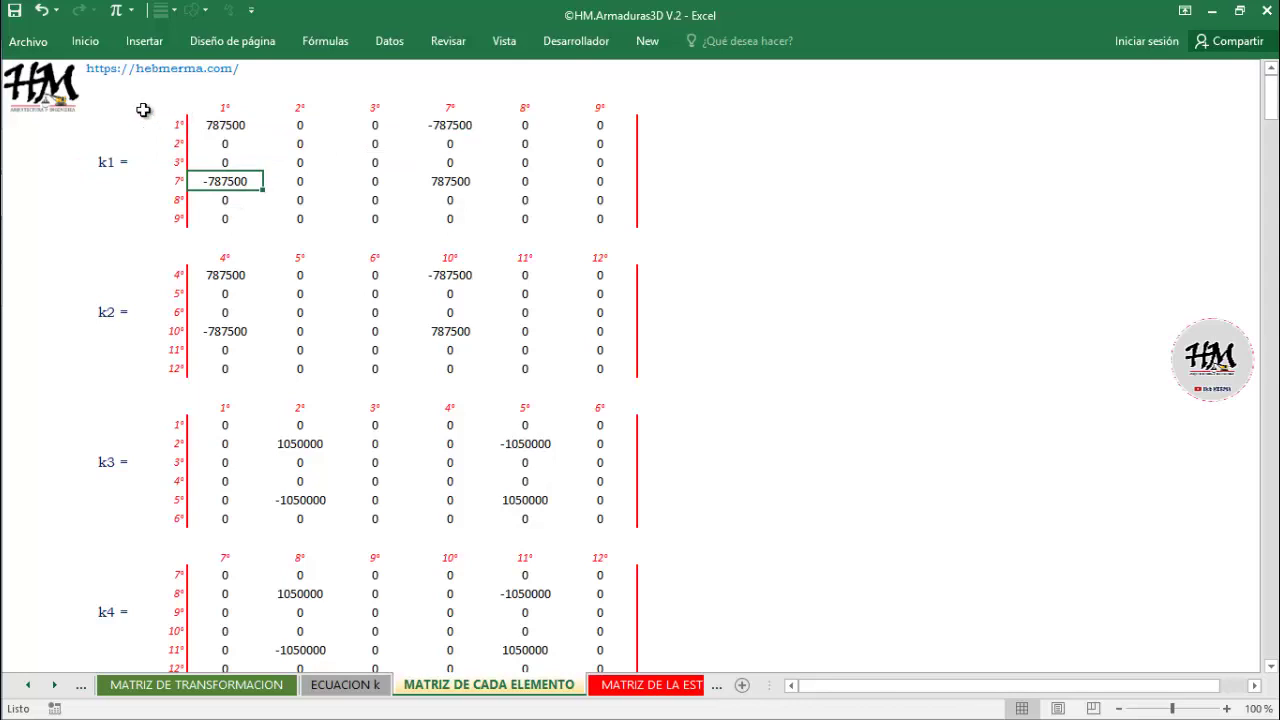
pyautogui.moveTo(182, 108); pyautogui.dragTo(610, 216)
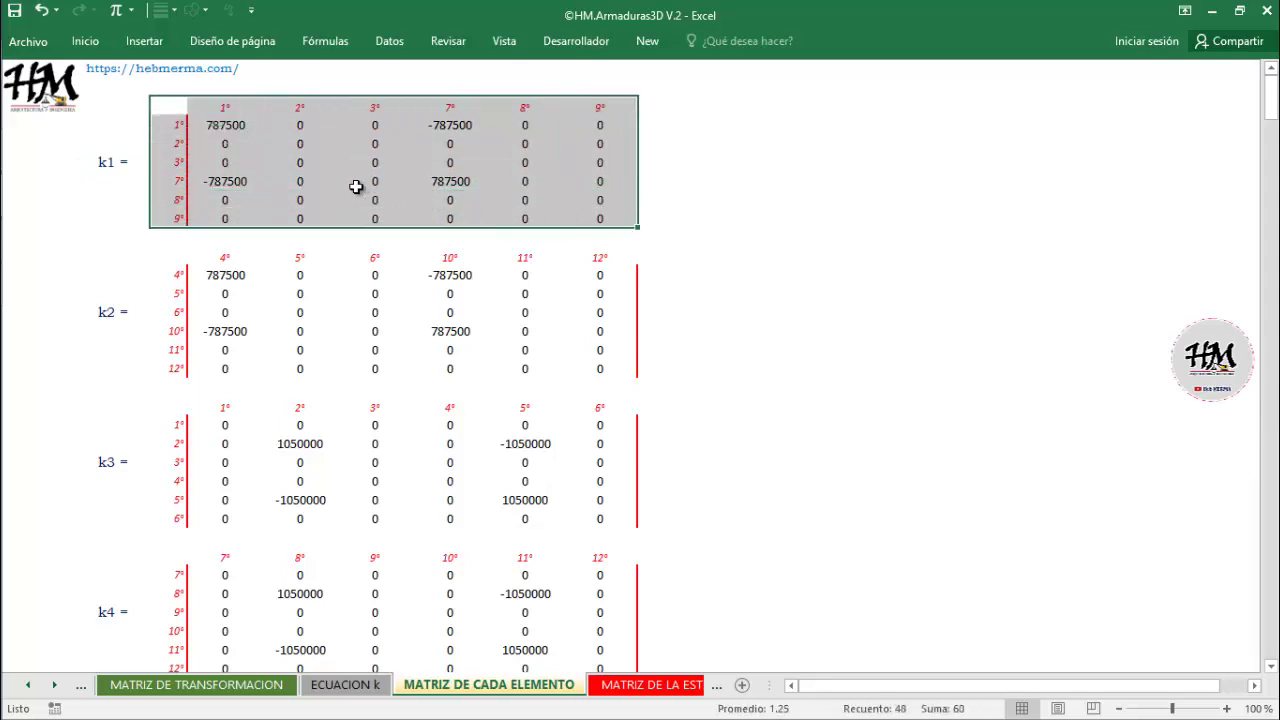
pyautogui.press('ctrl')
# - Review the remaining element stiffness matrices down to k14, highlight k14, and return to highlight the matrices from k1 onward
pyautogui.moveTo(1270, 115); pyautogui.dragTo(1270, 228)
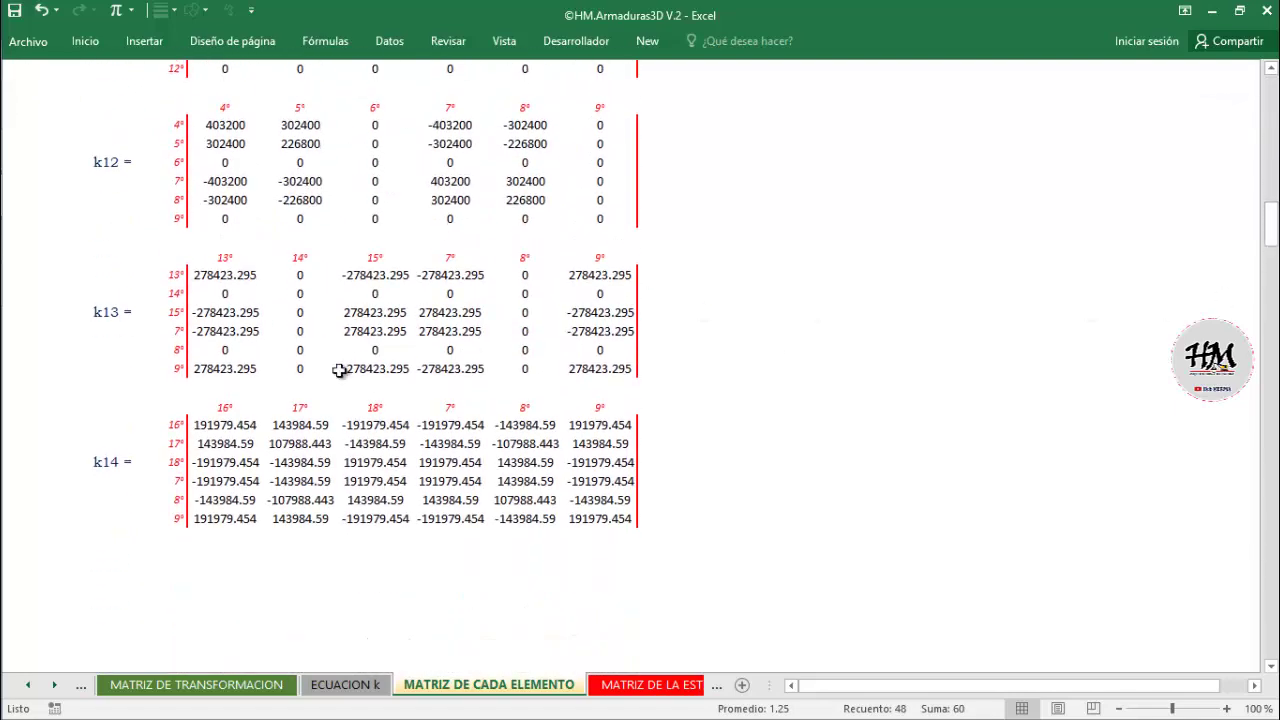
pyautogui.moveTo(182, 416); pyautogui.dragTo(595, 518)
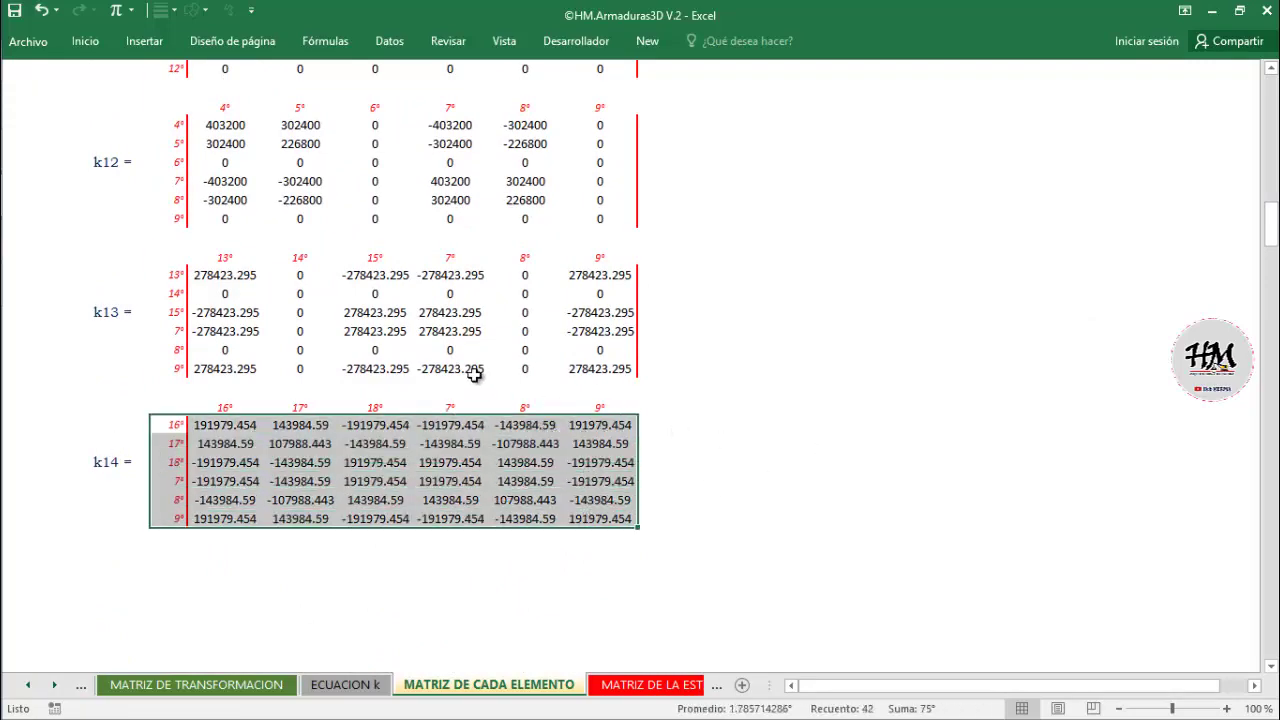
pyautogui.scroll(8, 477, 377)
pyautogui.scroll(18, 483, 393)
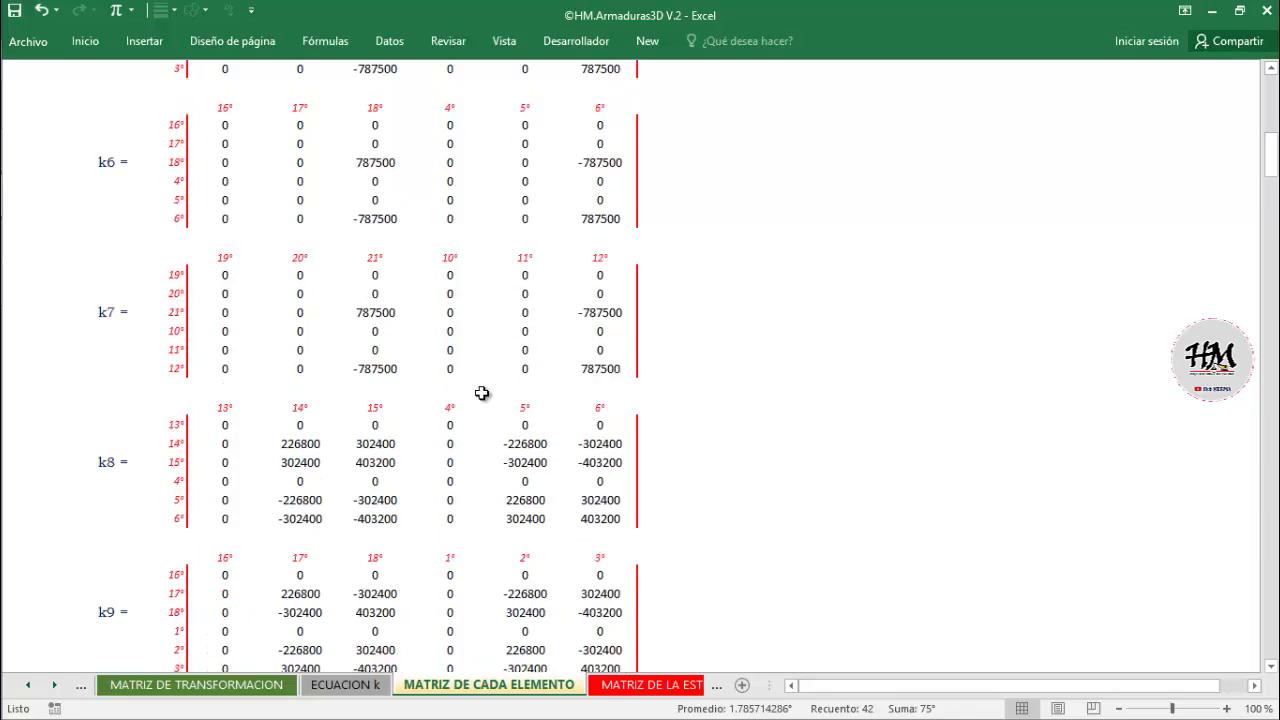
pyautogui.scroll(2, 472, 391)
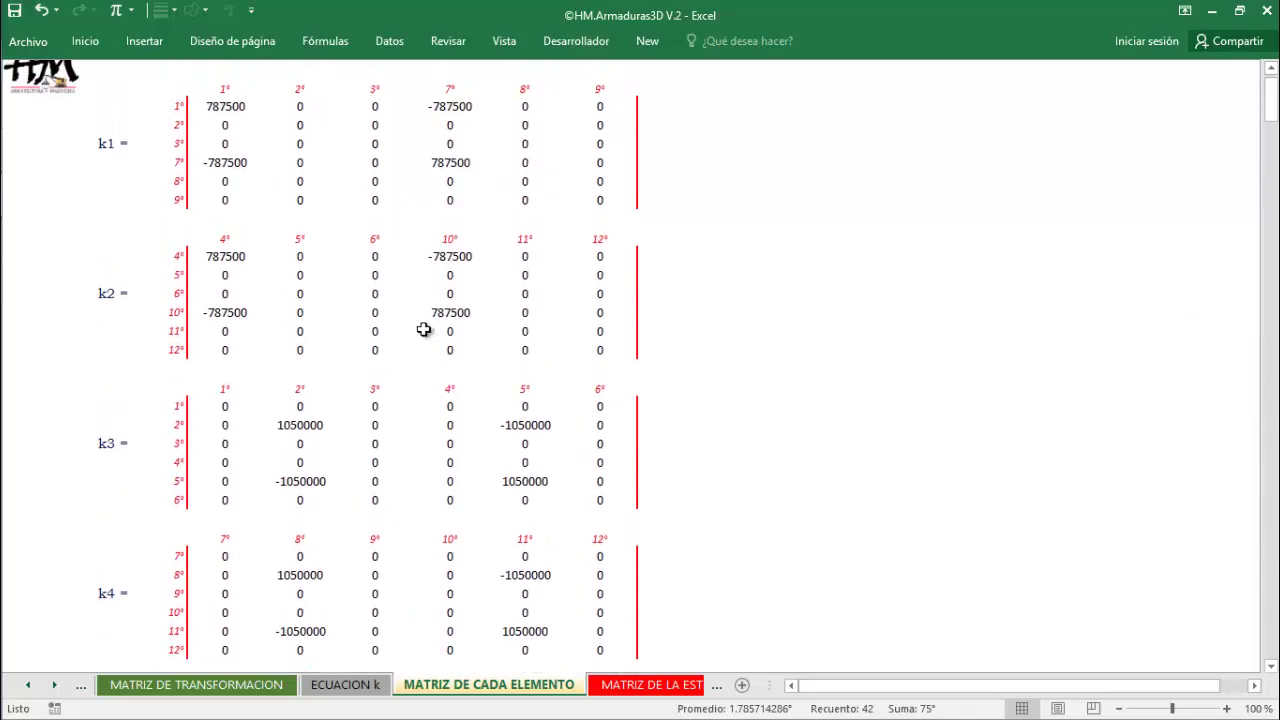
pyautogui.scroll(1, 413, 334)
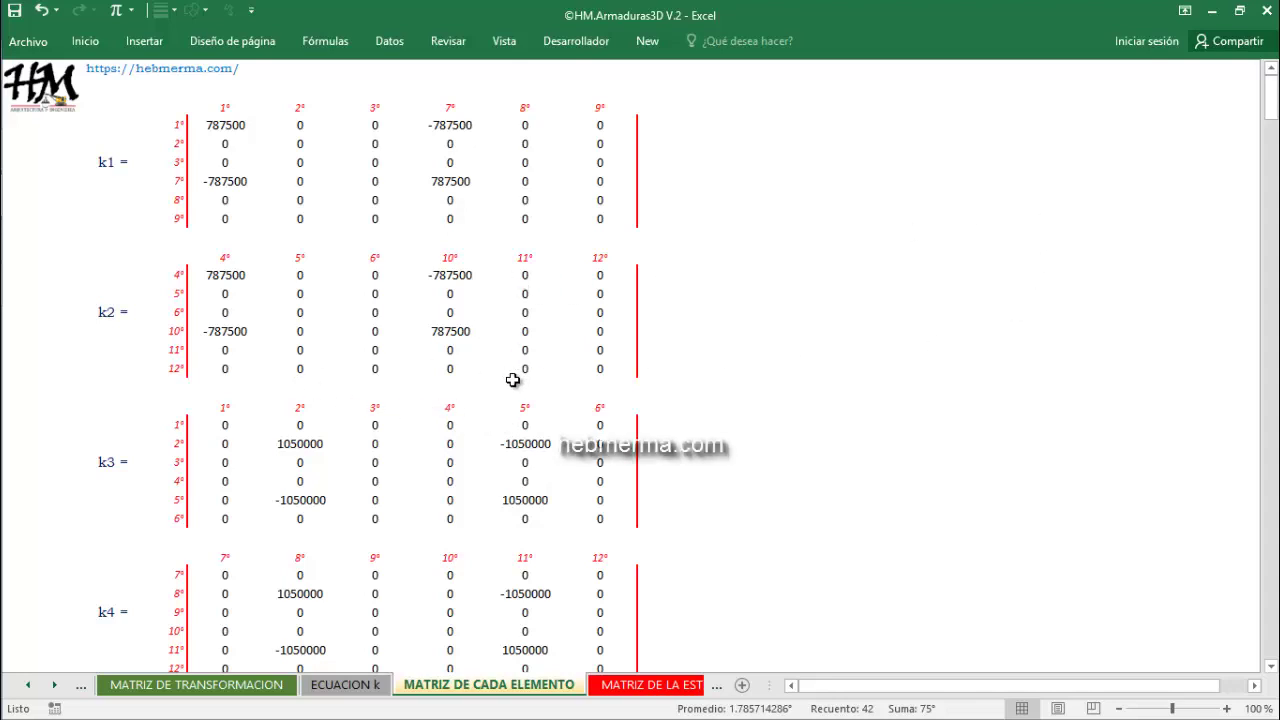
pyautogui.moveTo(172, 122); pyautogui.dragTo(597, 577)
pyautogui.click(697, 424)
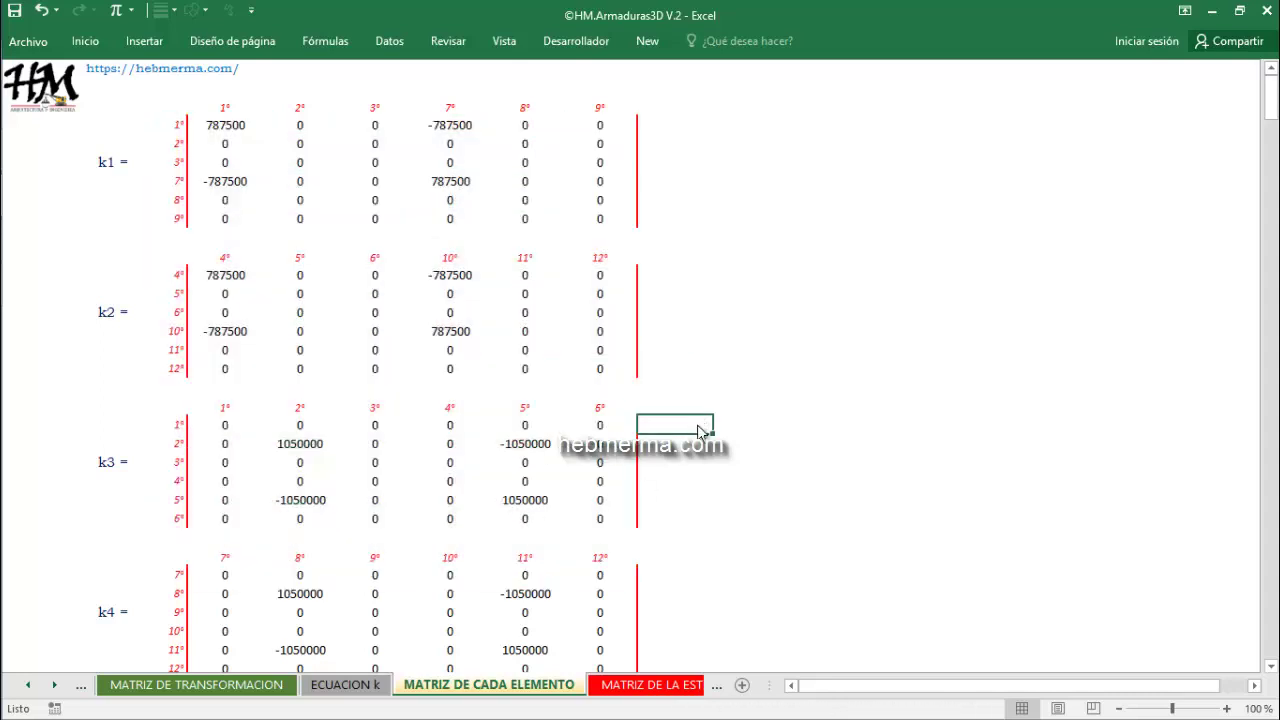
# - Show the MATRIZ DE LA ESTRUCTURA sheet and highlight the full K matrix, followed by its block for degrees of freedom 1 to 11
pyautogui.click(741, 386)
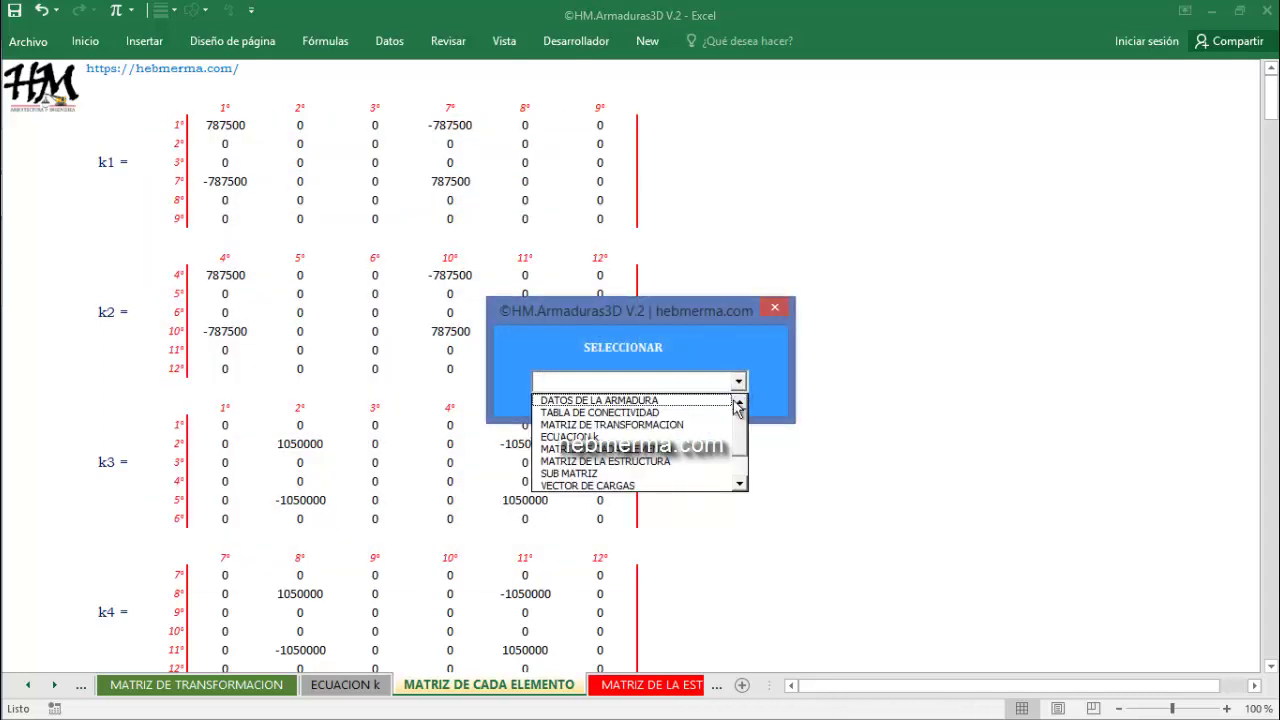
pyautogui.click(690, 455)
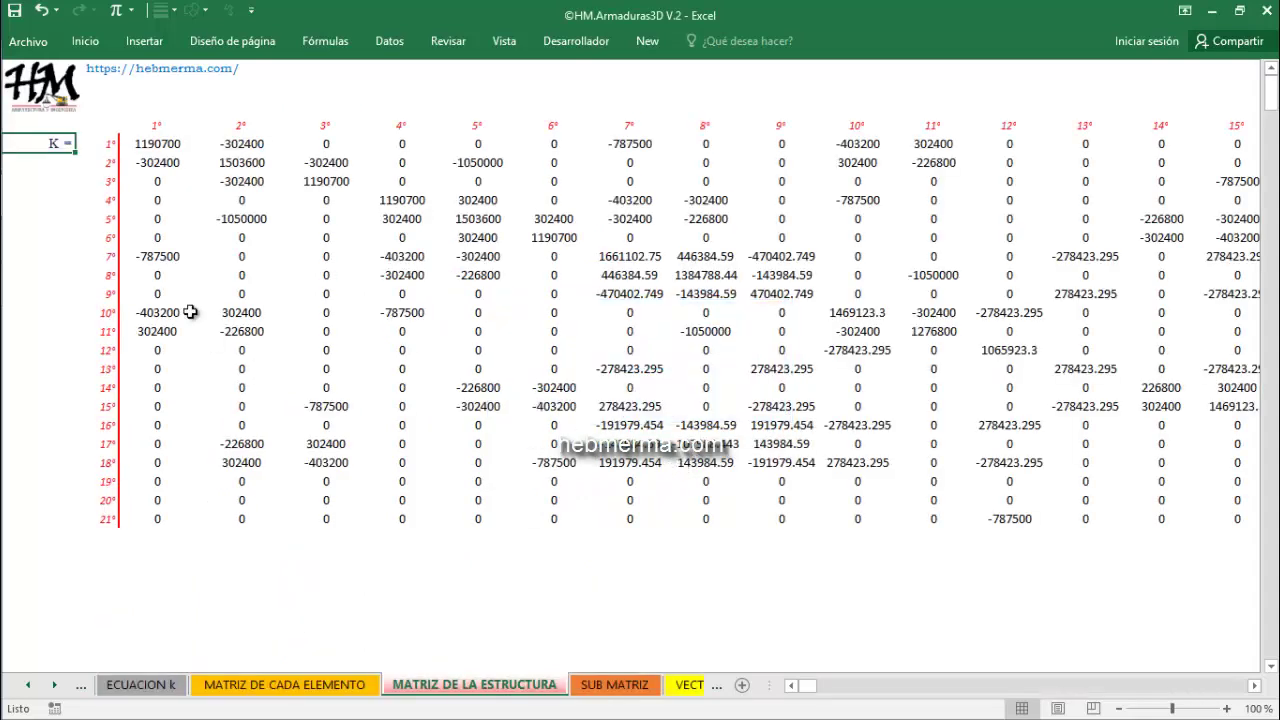
pyautogui.moveTo(114, 145); pyautogui.dragTo(708, 524)
pyautogui.moveTo(821, 686); pyautogui.dragTo(806, 688)
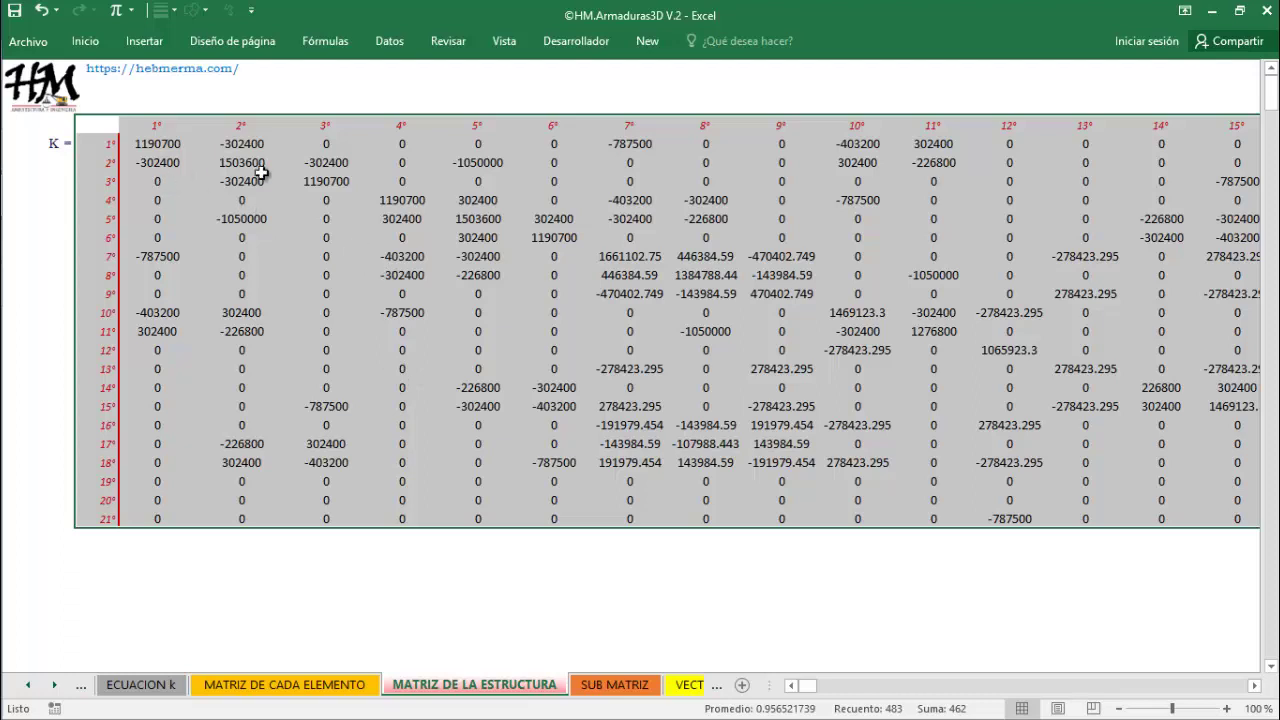
pyautogui.click(306, 244)
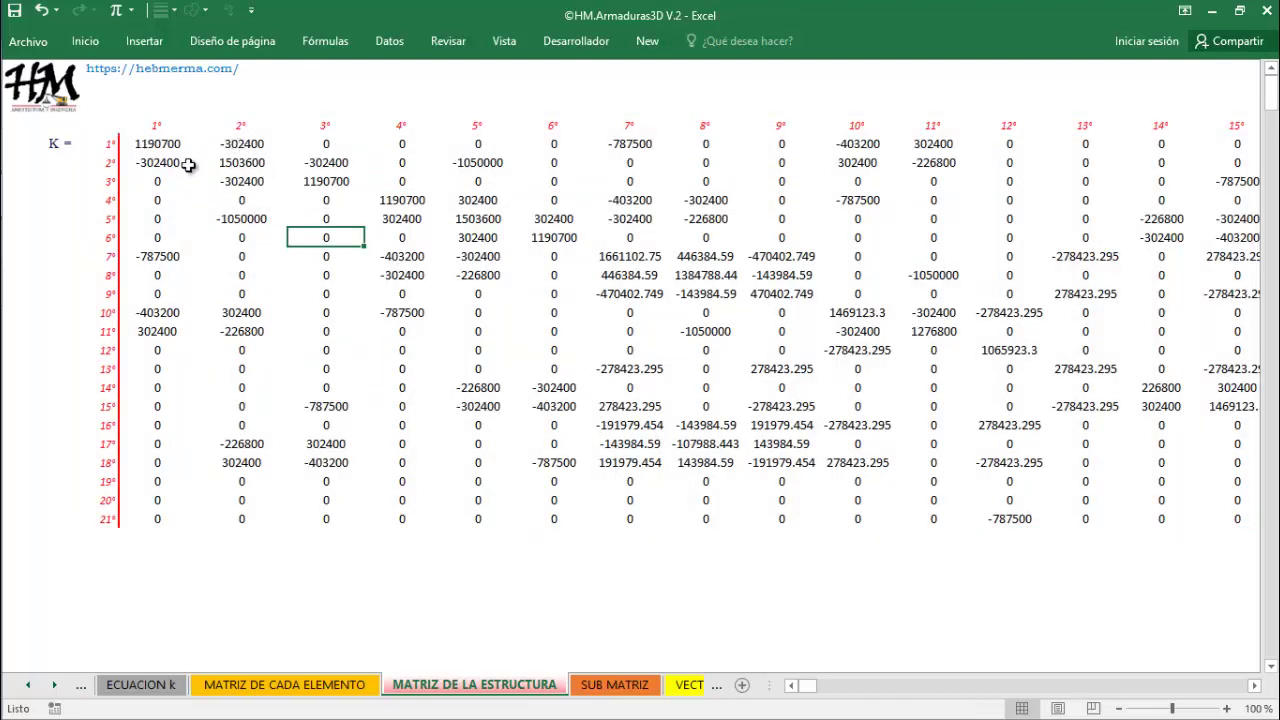
pyautogui.moveTo(149, 126); pyautogui.dragTo(919, 337)
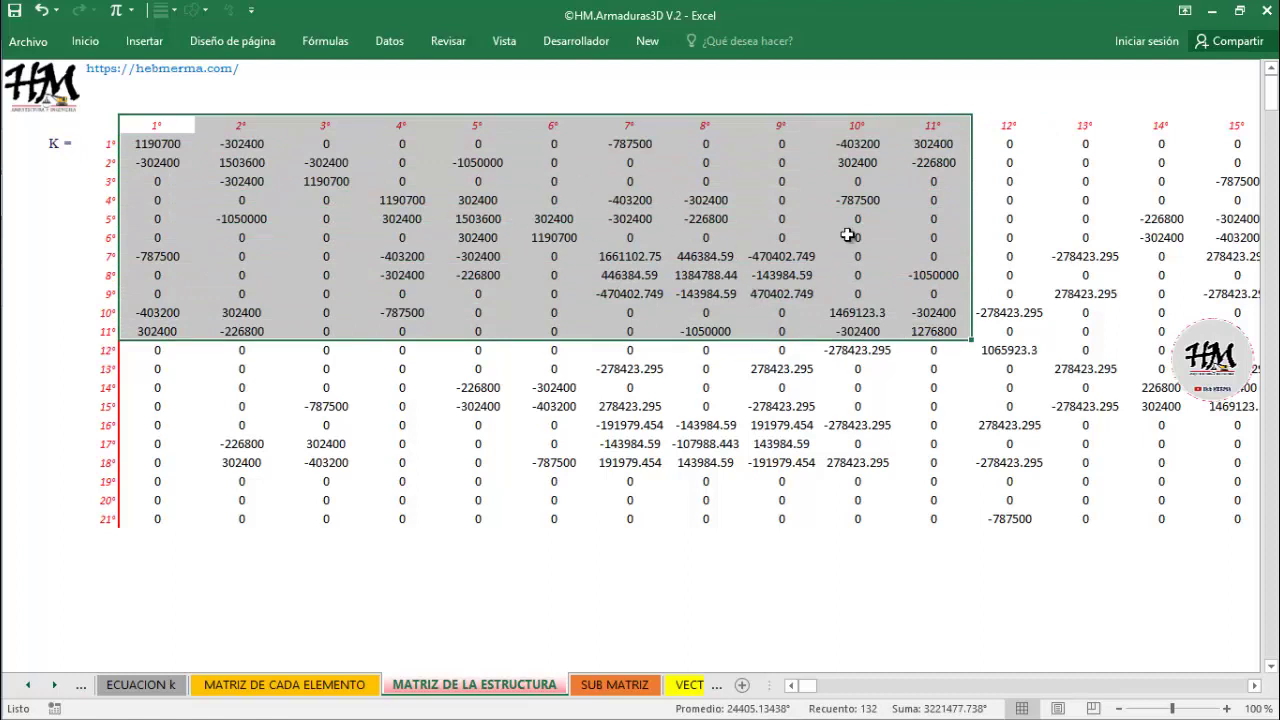
# - Show the SUB MATRIZ sheet and highlight the reduced matrix K' with its degree-of-freedom labels
pyautogui.rightClick(608, 230)
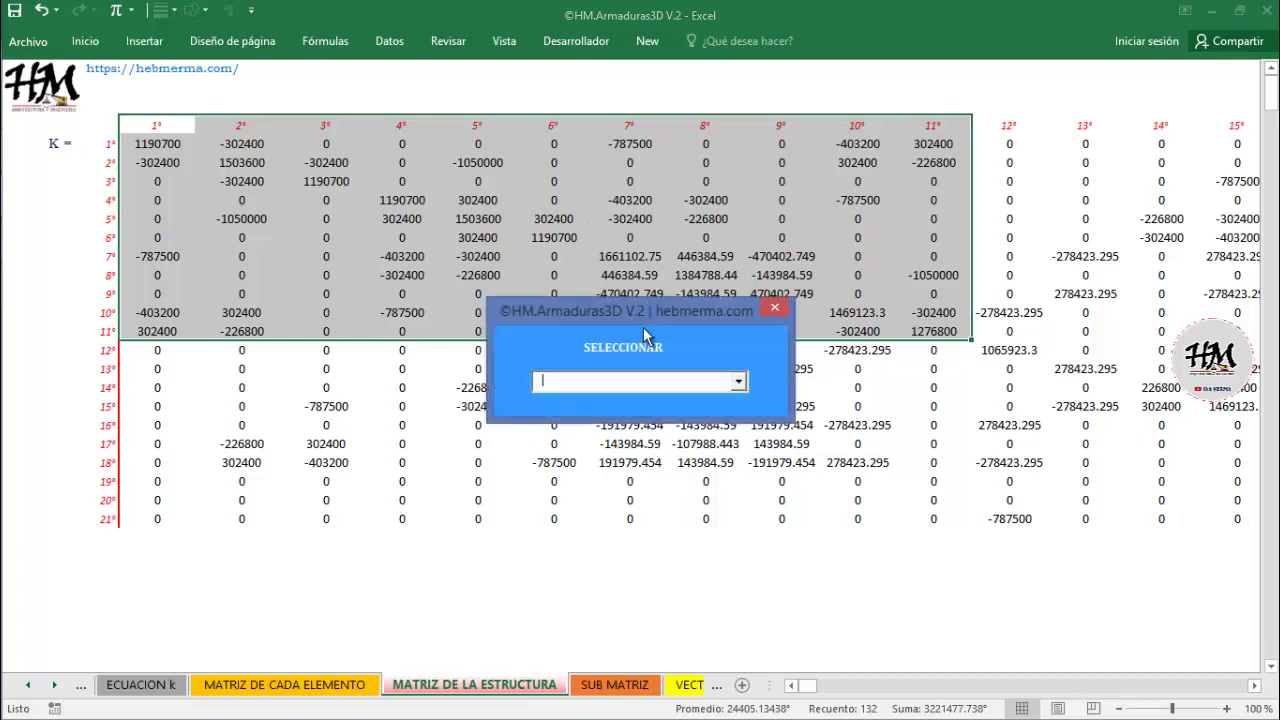
pyautogui.click(738, 383)
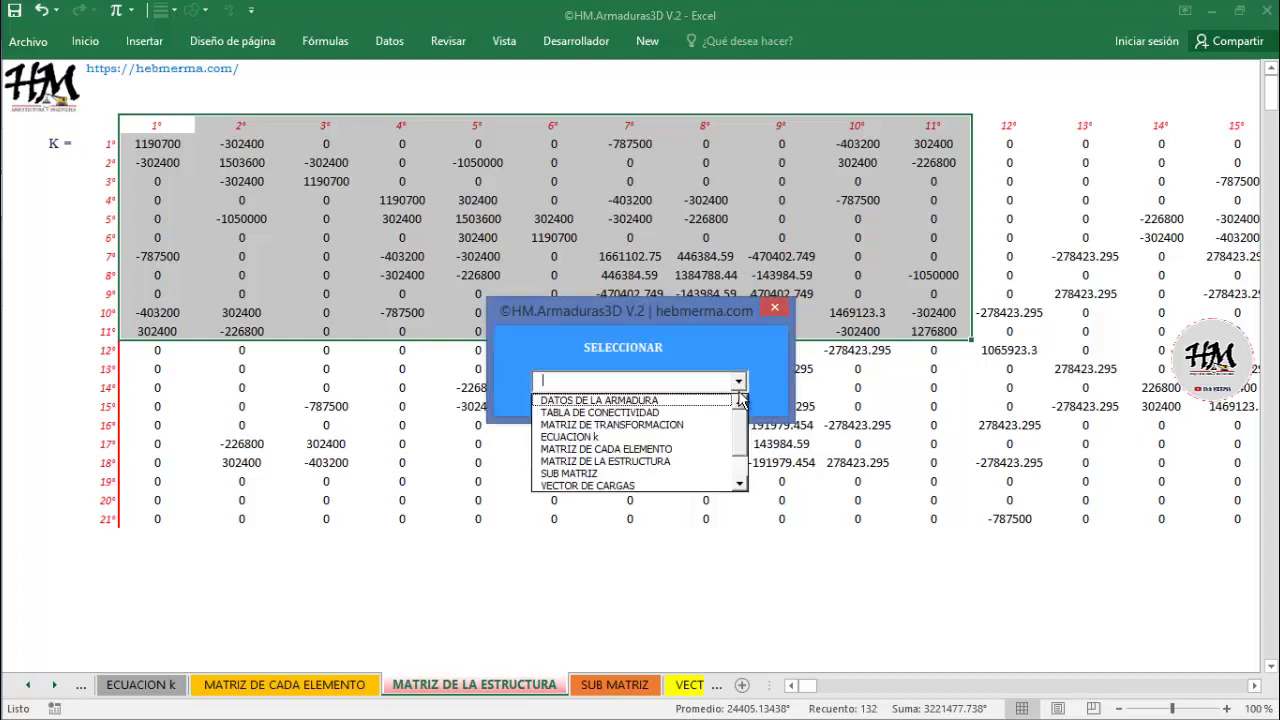
pyautogui.click(700, 473)
pyautogui.click(349, 430)
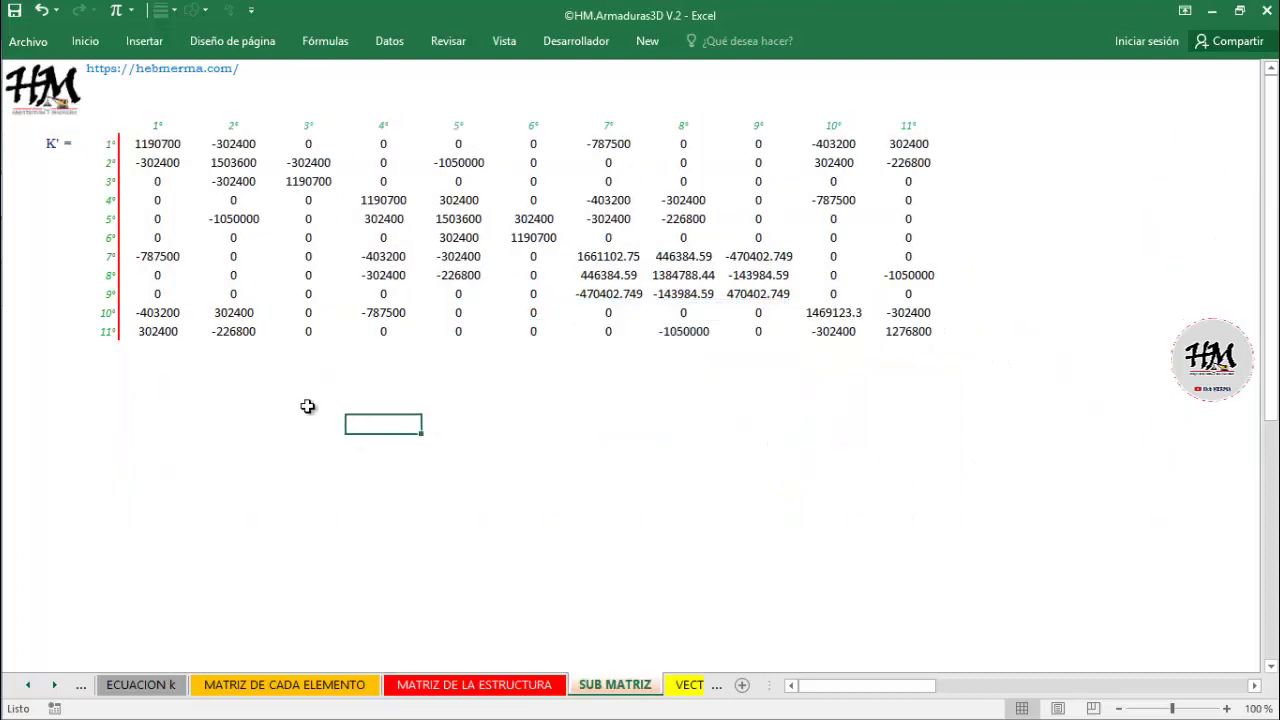
pyautogui.click(117, 127)
pyautogui.moveTo(121, 128); pyautogui.dragTo(898, 334)
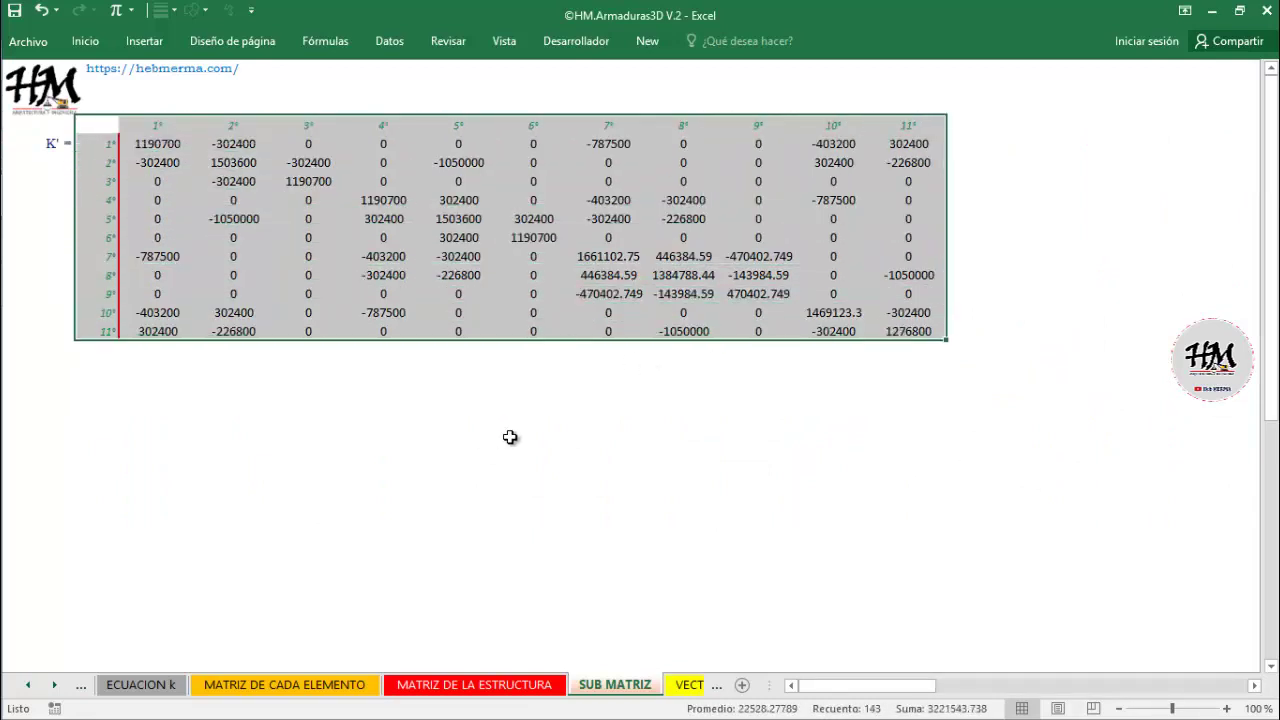
pyautogui.click(510, 437)
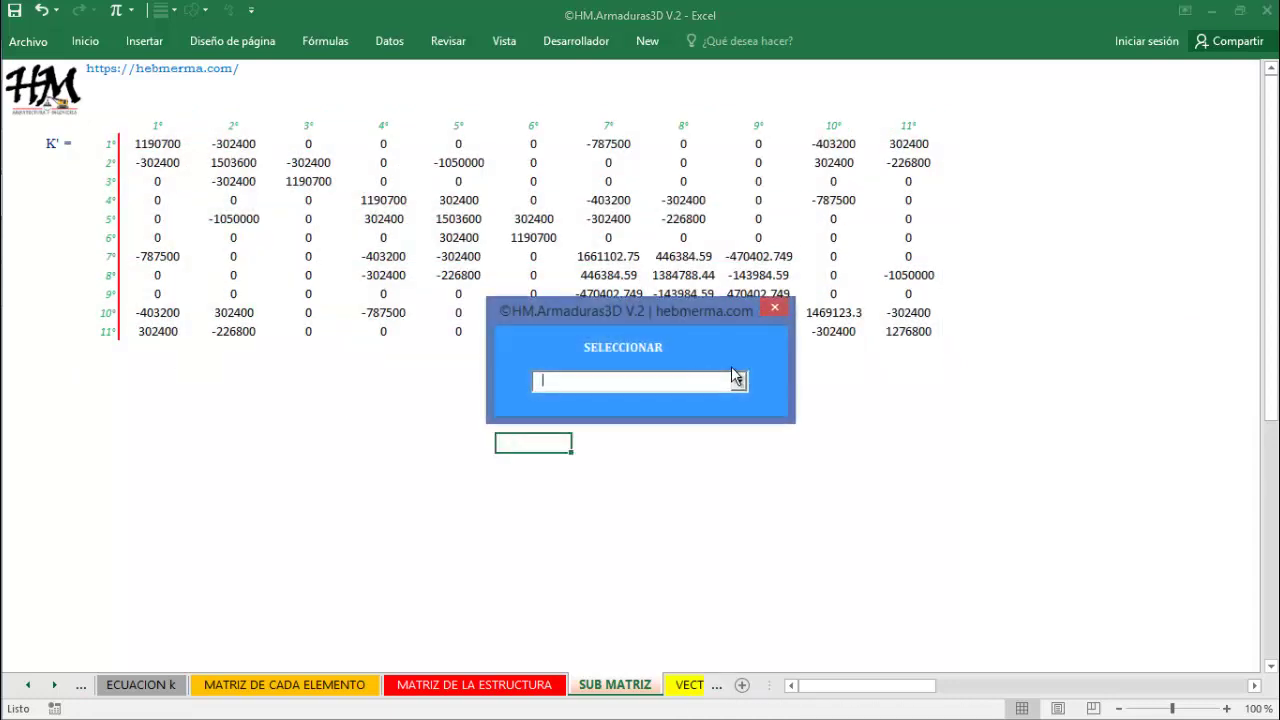
# - Show the VECTOR DE CARGAS sheet and highlight the CARGAS CONOCIDOS vector for degrees of freedom 1 to 11
pyautogui.click(738, 381)
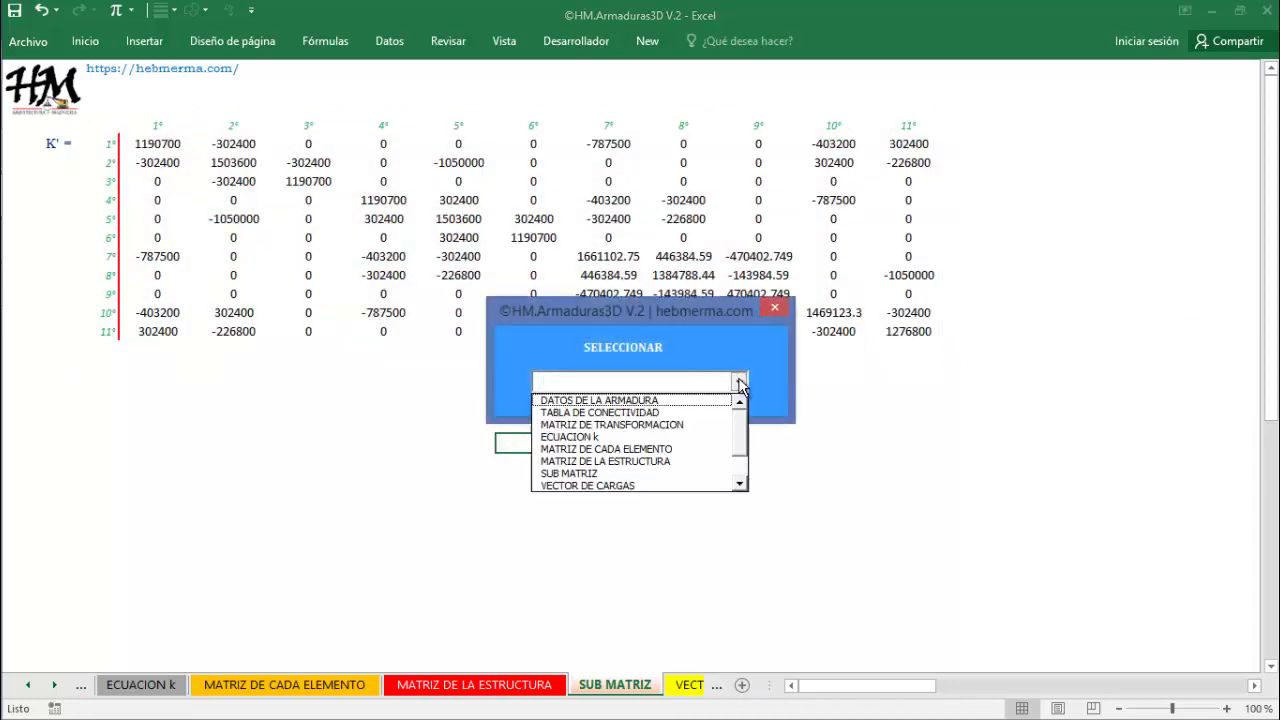
pyautogui.click(700, 486)
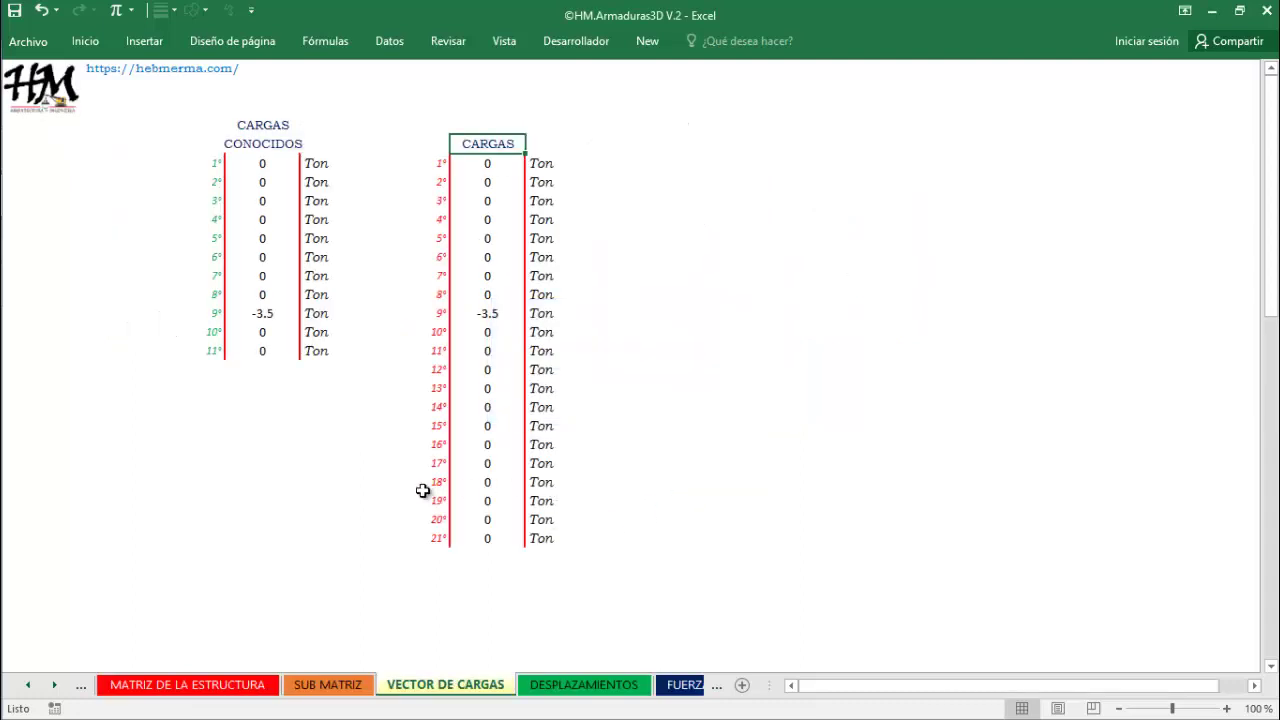
pyautogui.click(240, 500)
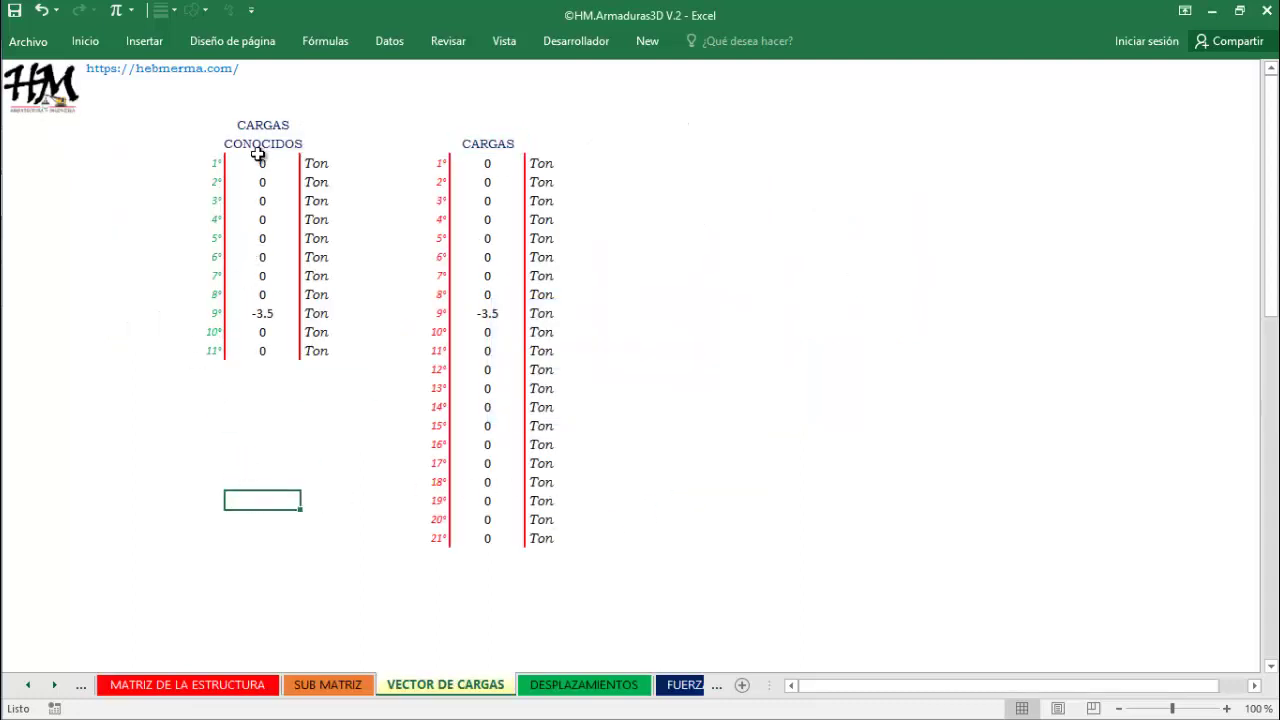
pyautogui.moveTo(220, 164); pyautogui.dragTo(310, 352)
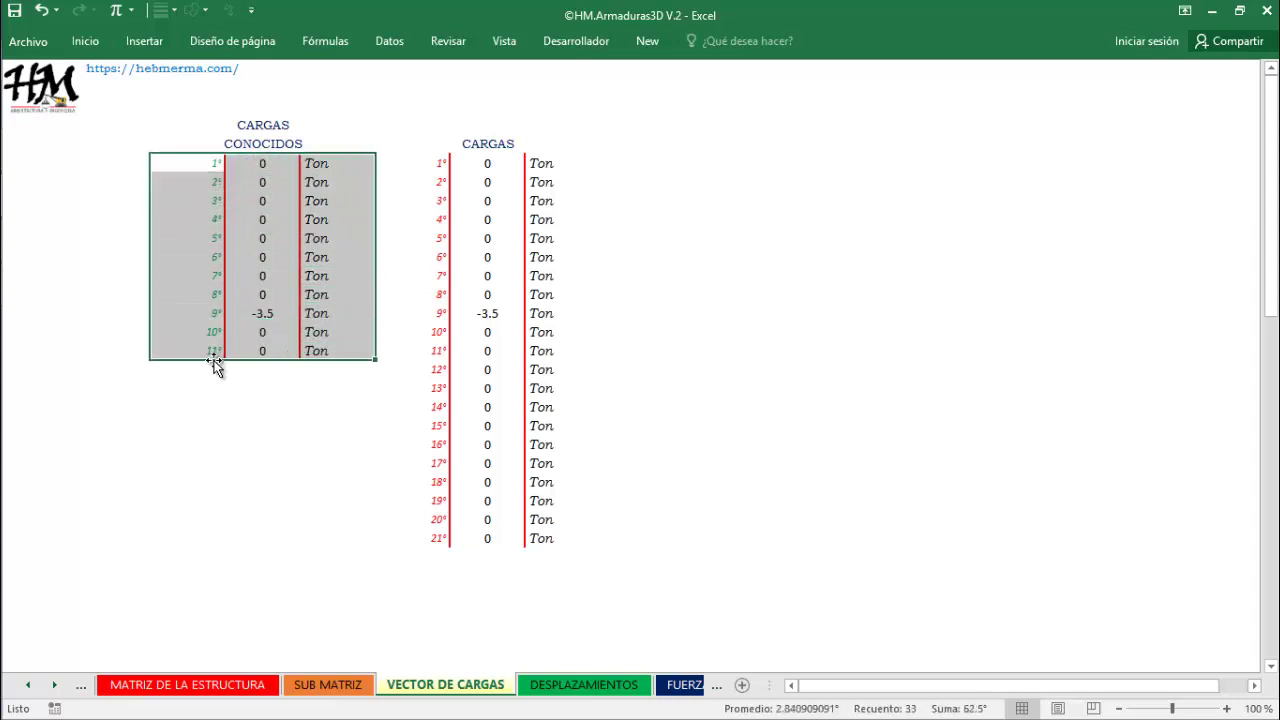
pyautogui.click(209, 369)
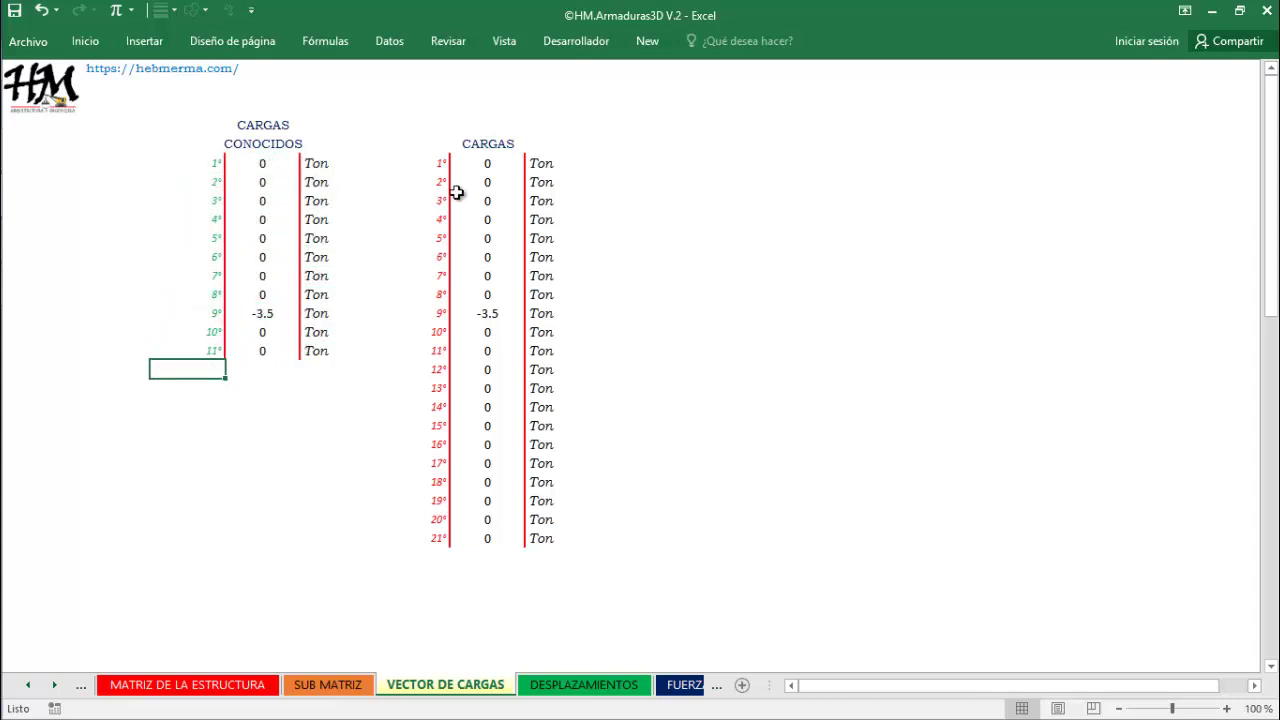
# - Highlight the full CARGAS vector for degrees of freedom 1 to 21, followed by its load at degree of freedom 9
pyautogui.moveTo(440, 161); pyautogui.dragTo(537, 533)
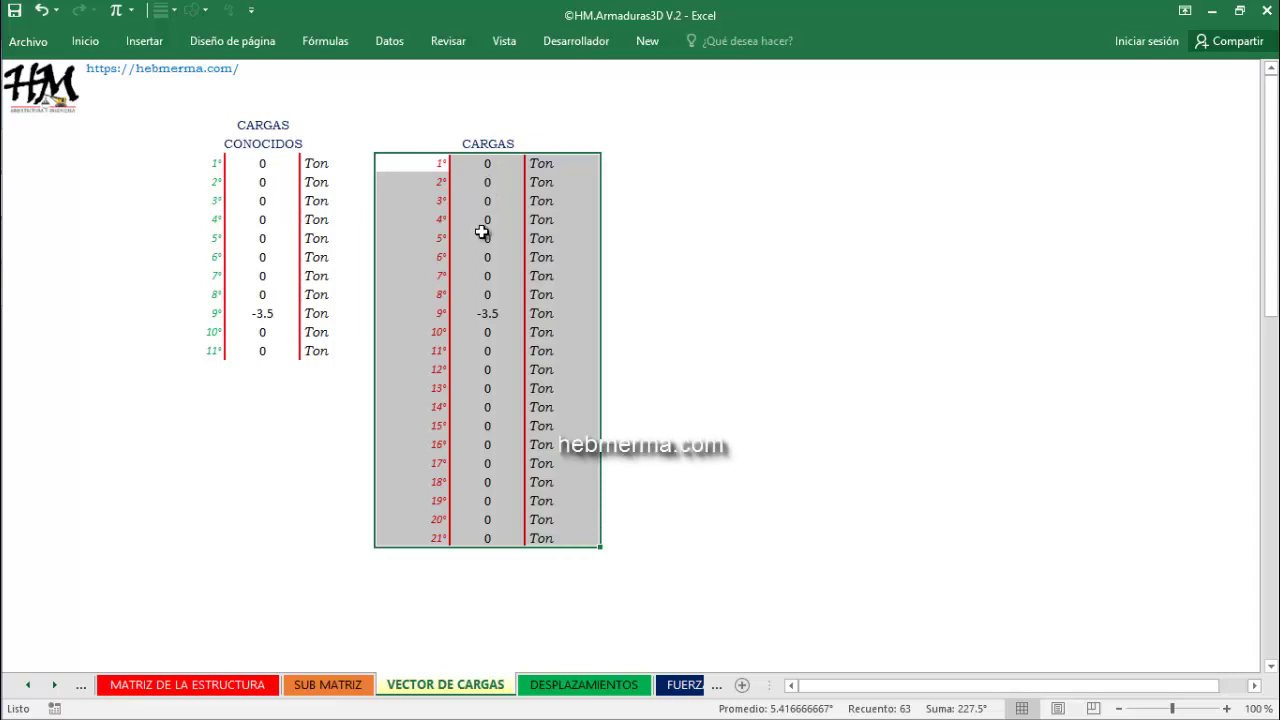
pyautogui.press('ctrl')
pyautogui.press('ctrl')
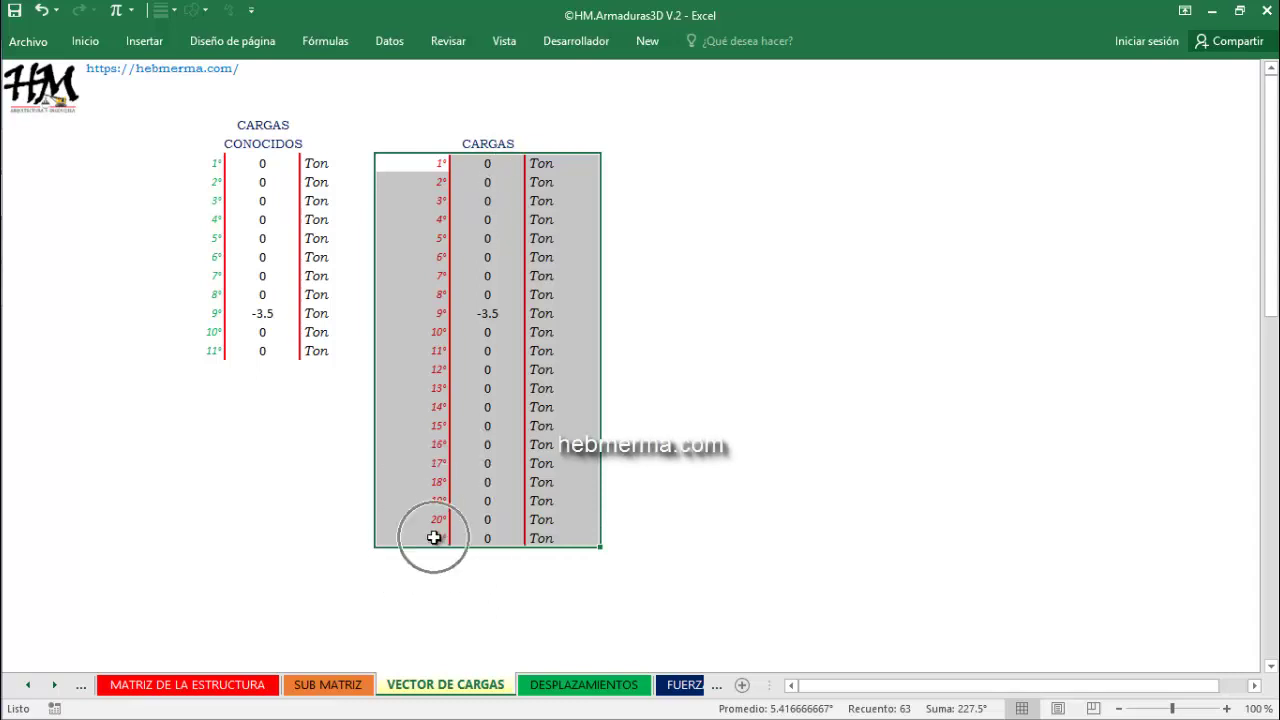
pyautogui.click(490, 318)
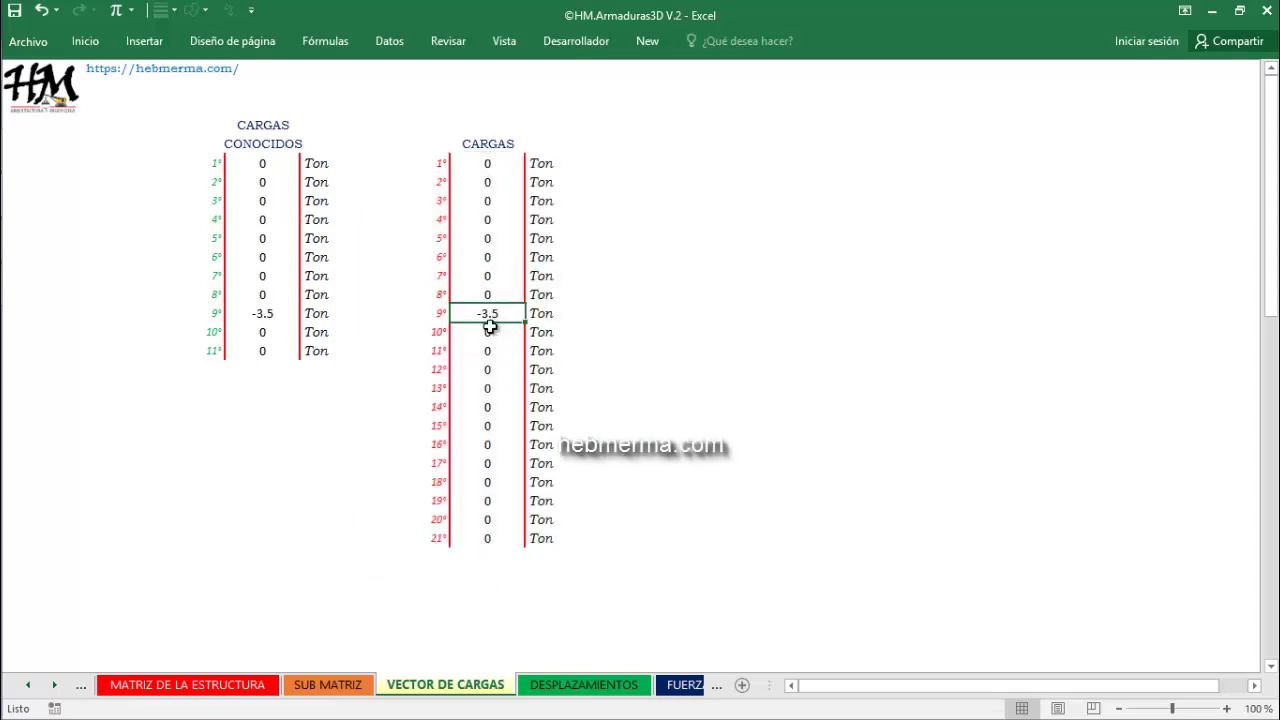
pyautogui.press('ctrl')
pyautogui.press('ctrl')
pyautogui.click(489, 315)
pyautogui.hotkey('ctrl', 'm')
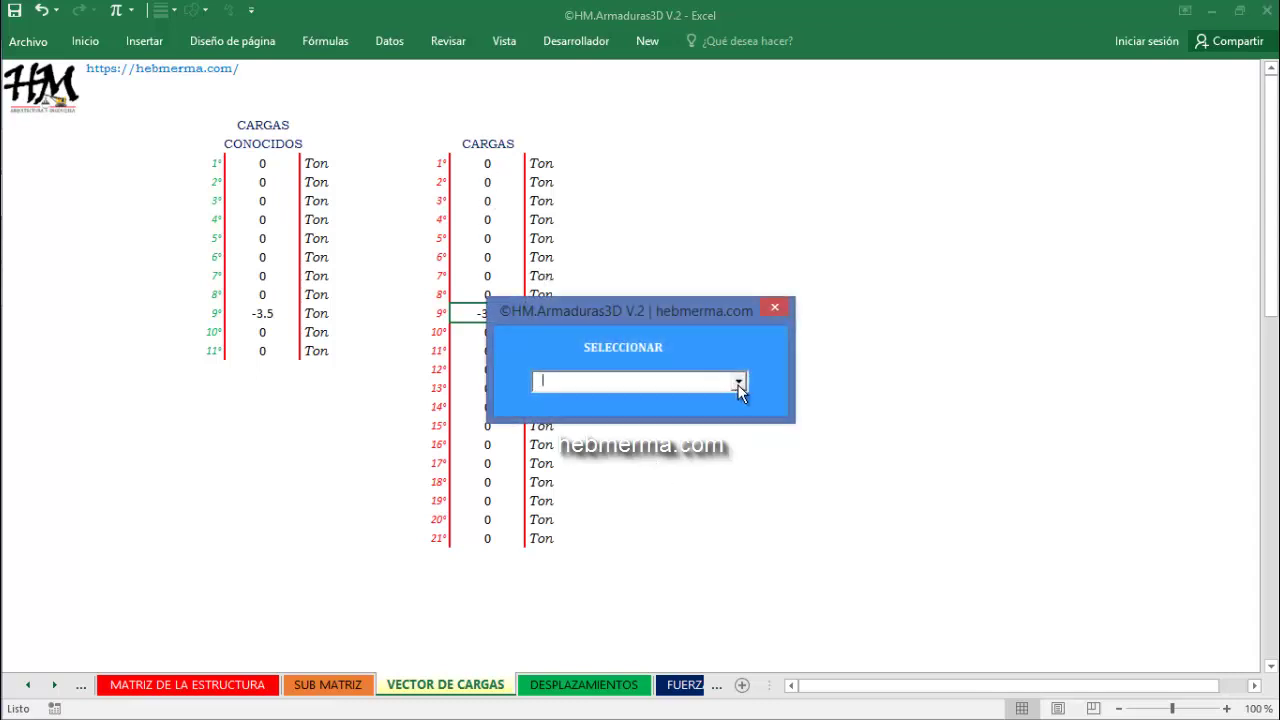
pyautogui.click(776, 310)
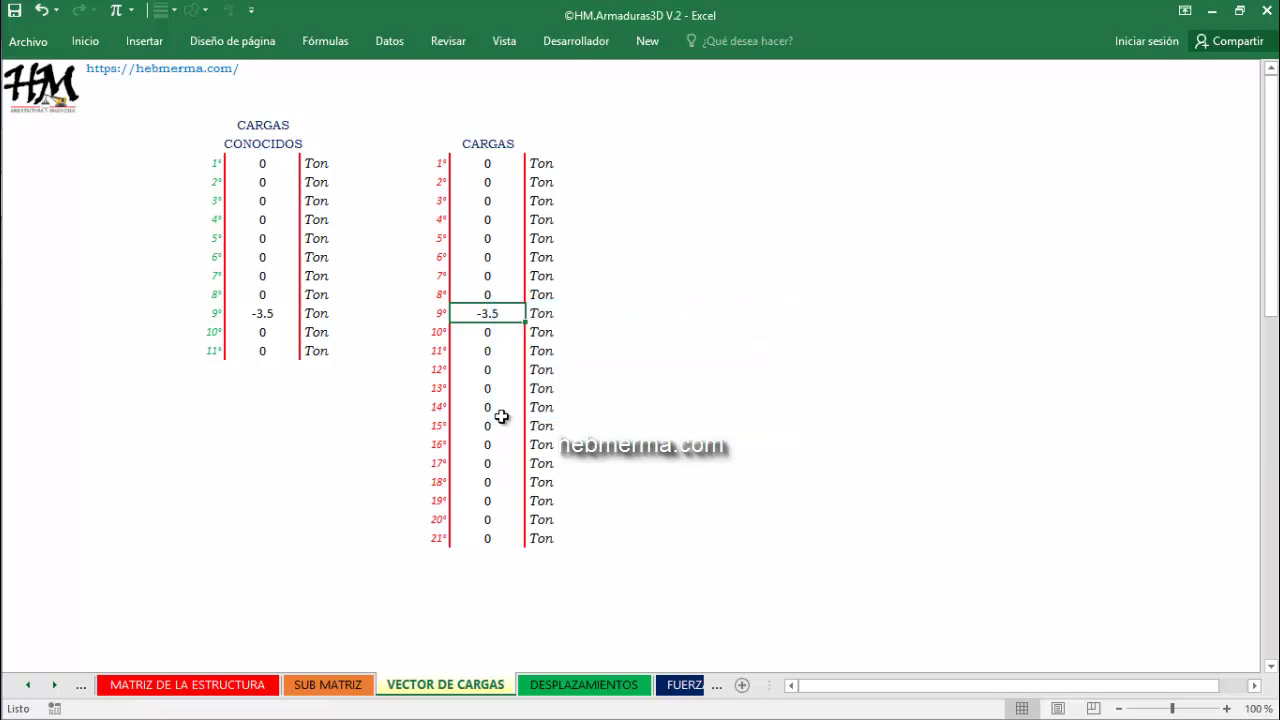
pyautogui.click(380, 426)
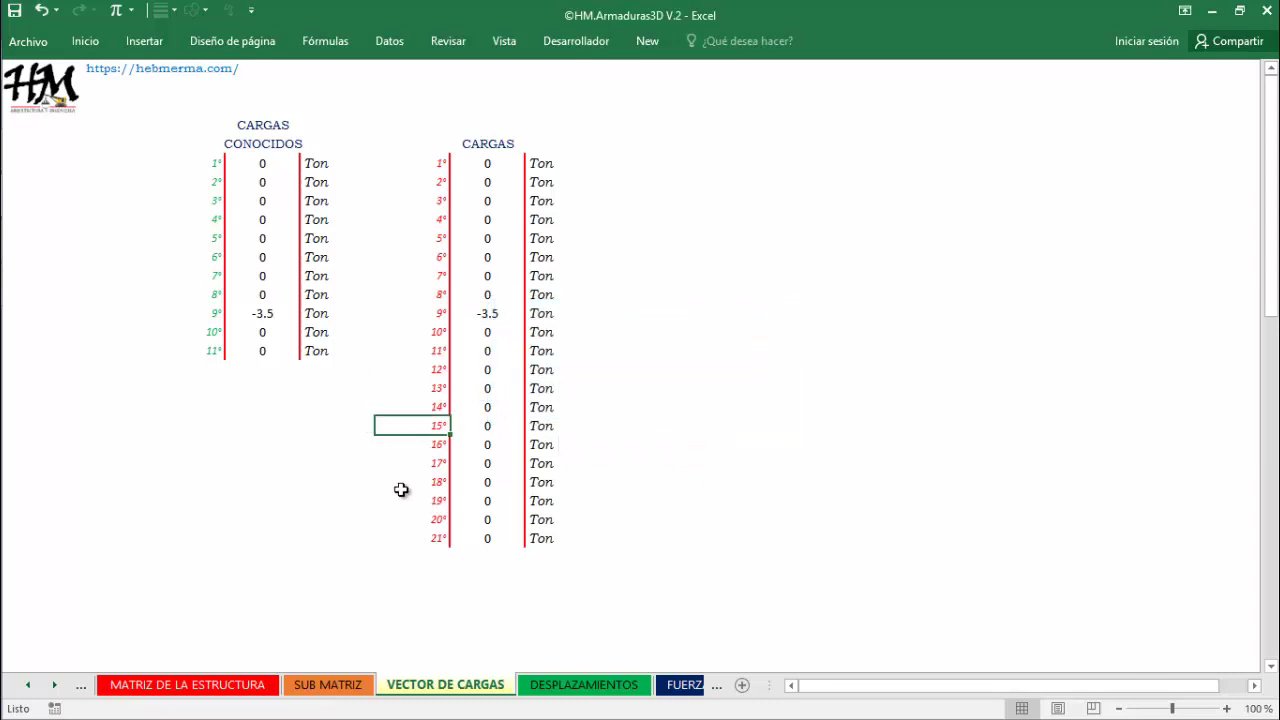
# - Highlight the K' values on the SUB MATRIZ sheet, followed by the CARGAS CONOCIDOS values on the VECTOR DE CARGAS sheet
pyautogui.click(338, 685)
pyautogui.click(310, 461)
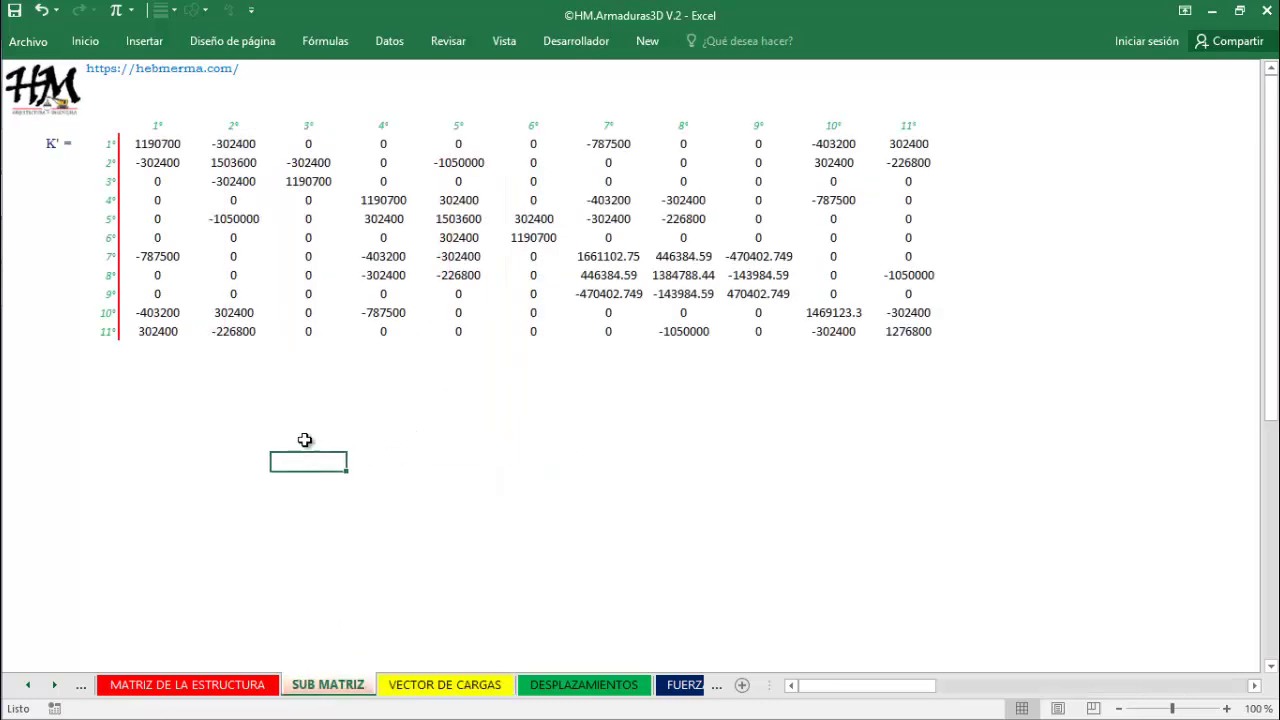
pyautogui.click(166, 145)
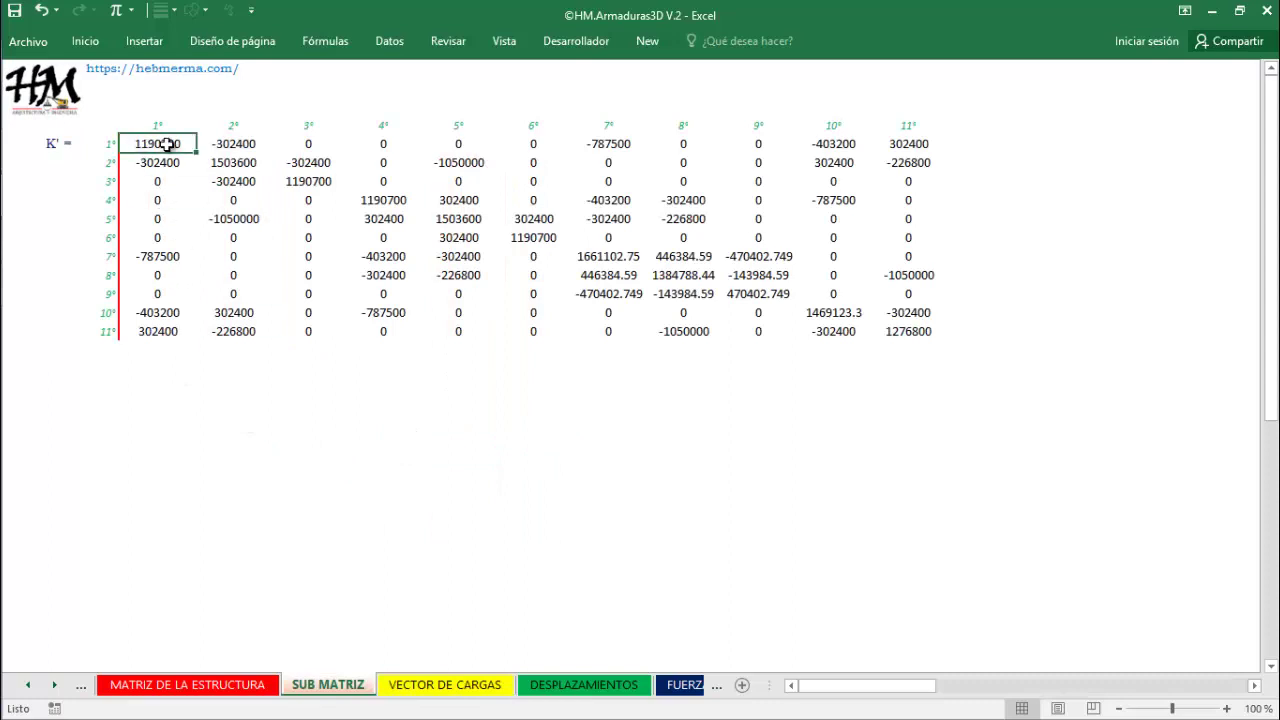
pyautogui.moveTo(166, 145); pyautogui.dragTo(905, 322)
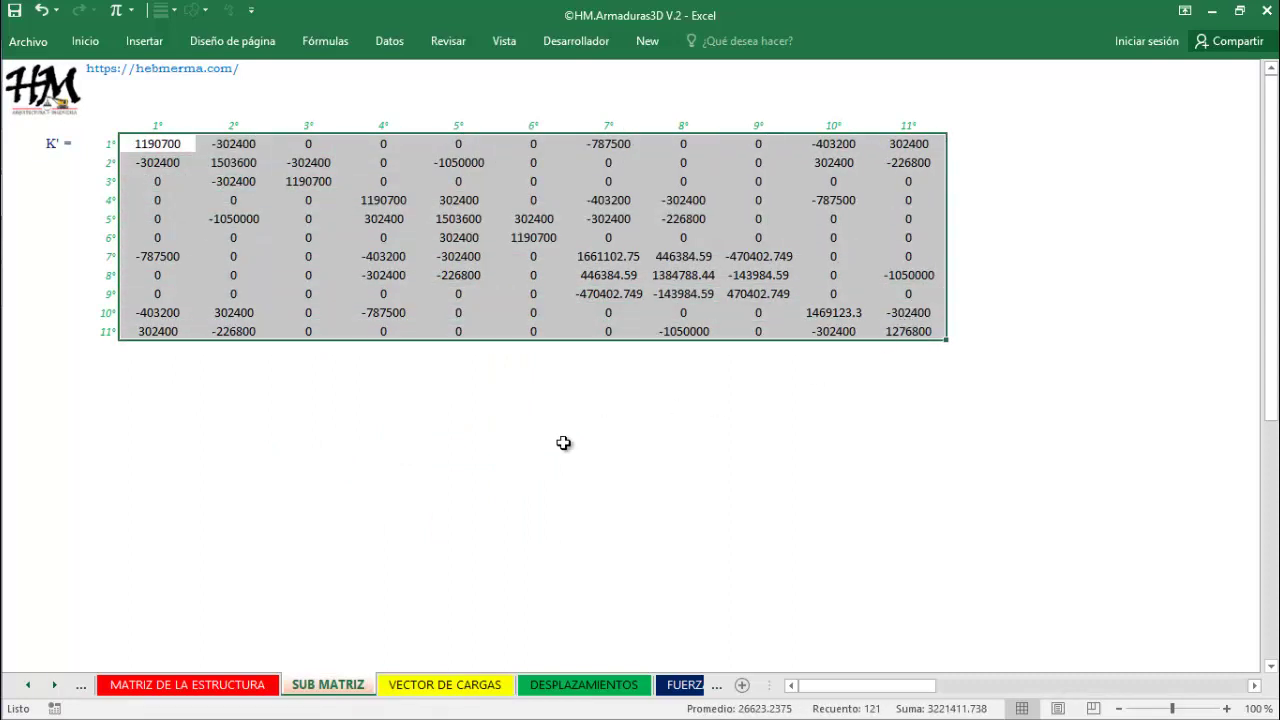
pyautogui.click(445, 685)
pyautogui.moveTo(246, 170); pyautogui.dragTo(256, 355)
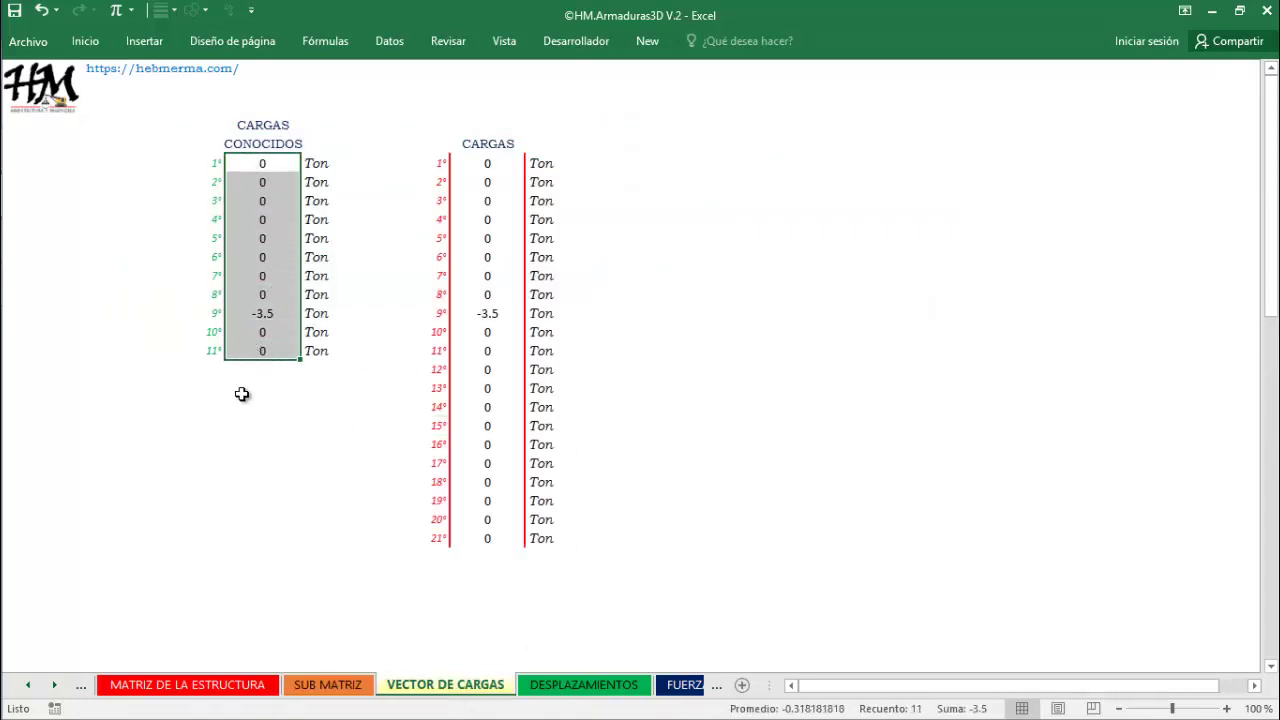
# - Show the DESPLAZAMIENTOS sheet through the workbook's sheet selector and highlight the DESPLAZAMIENTOS DESCONOCIDOS vector for degrees of freedom 1 to 11
pyautogui.hotkey('ctrl', 'm')
pyautogui.click(740, 382)
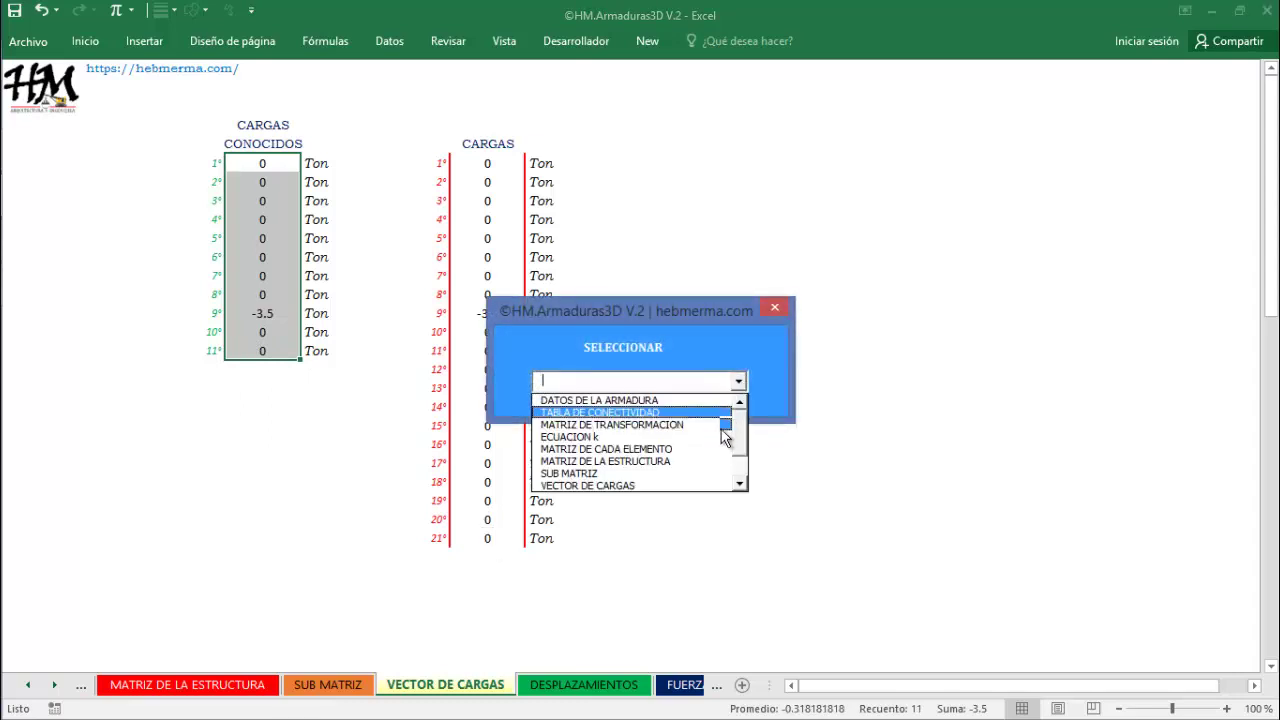
pyautogui.scroll(-3, 742, 453)
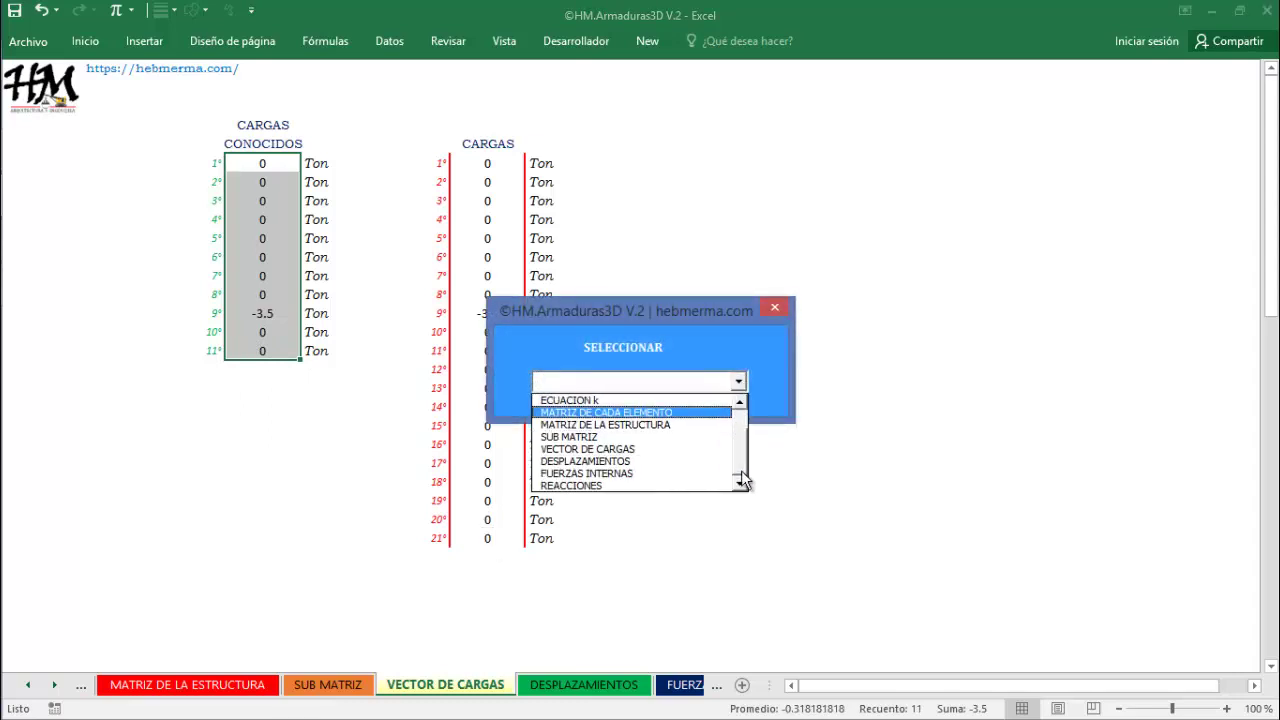
pyautogui.click(660, 463)
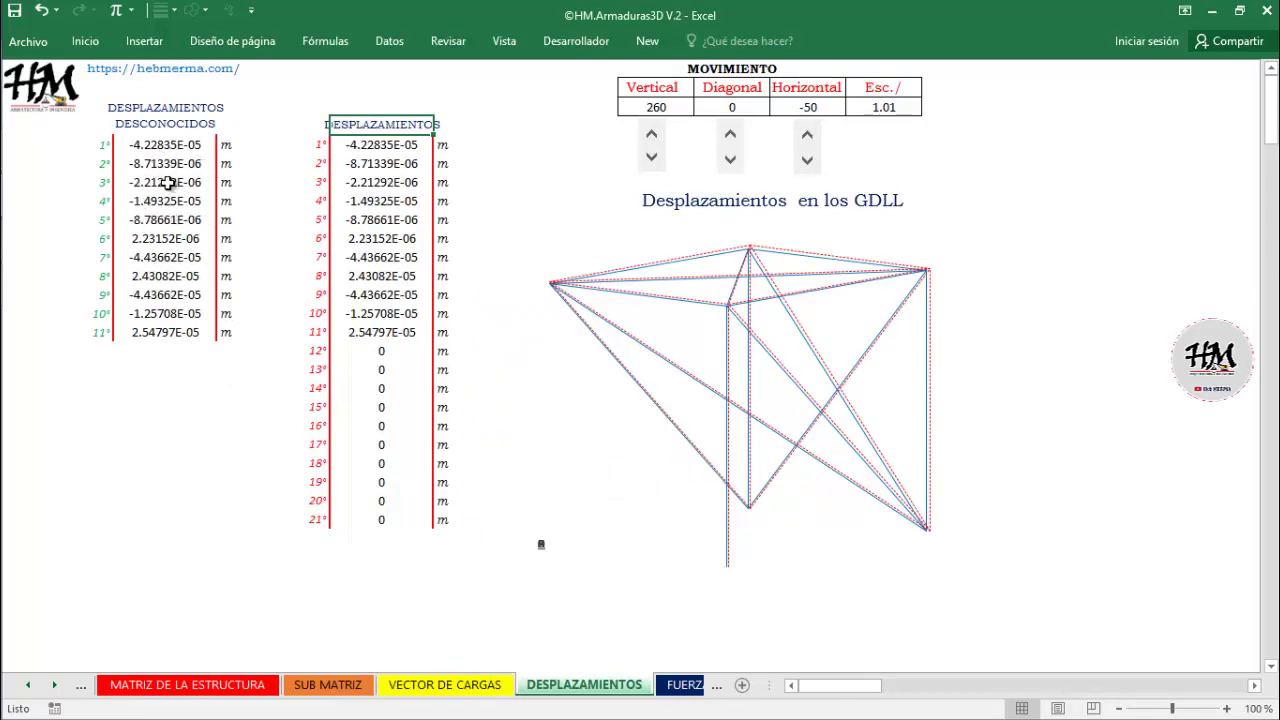
pyautogui.moveTo(107, 146); pyautogui.dragTo(212, 345)
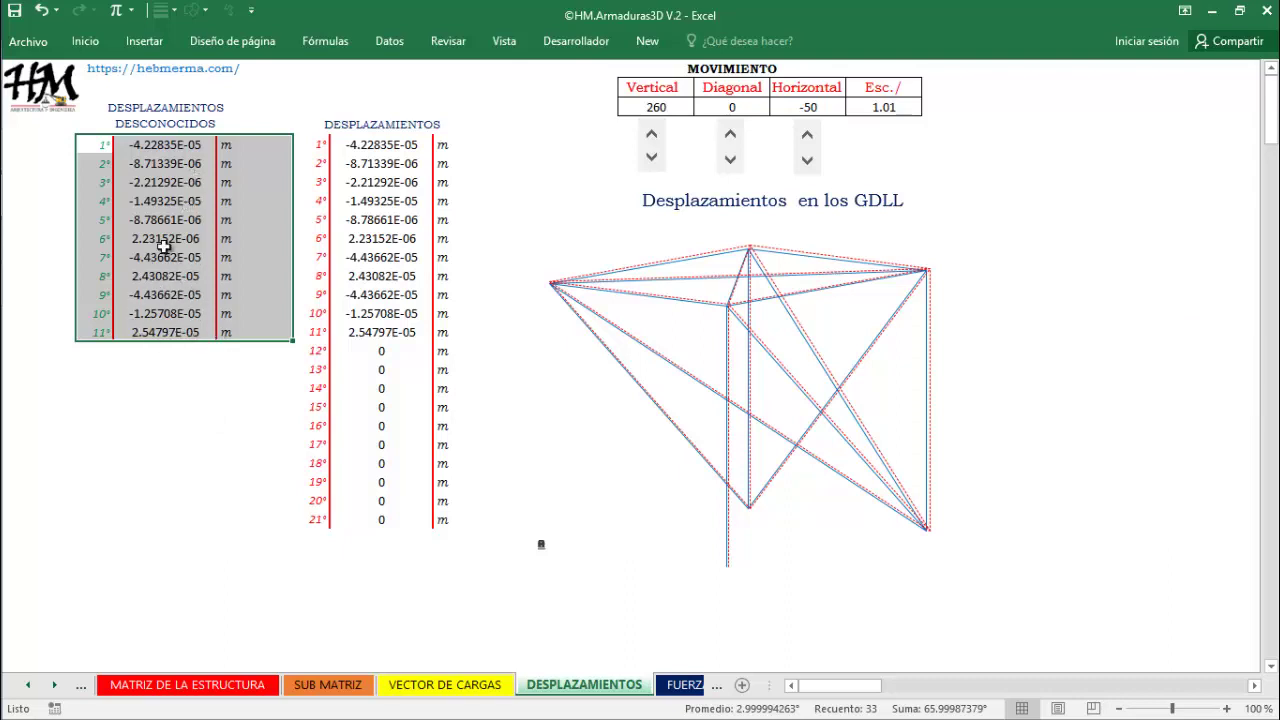
pyautogui.click(176, 405)
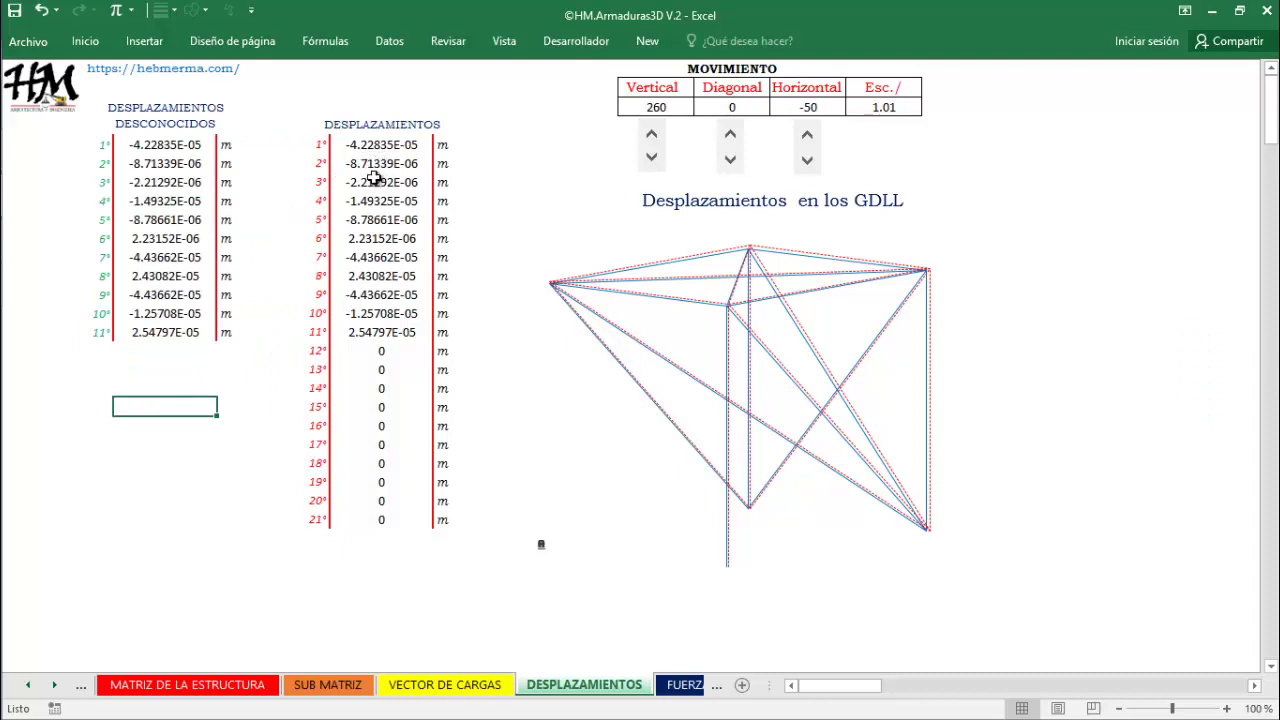
# - Highlight the complete DESPLAZAMIENTOS vector and its rows 12° and 21°, and shrink the workbook window to reveal the slide with the truss
pyautogui.moveTo(318, 145); pyautogui.dragTo(437, 511)
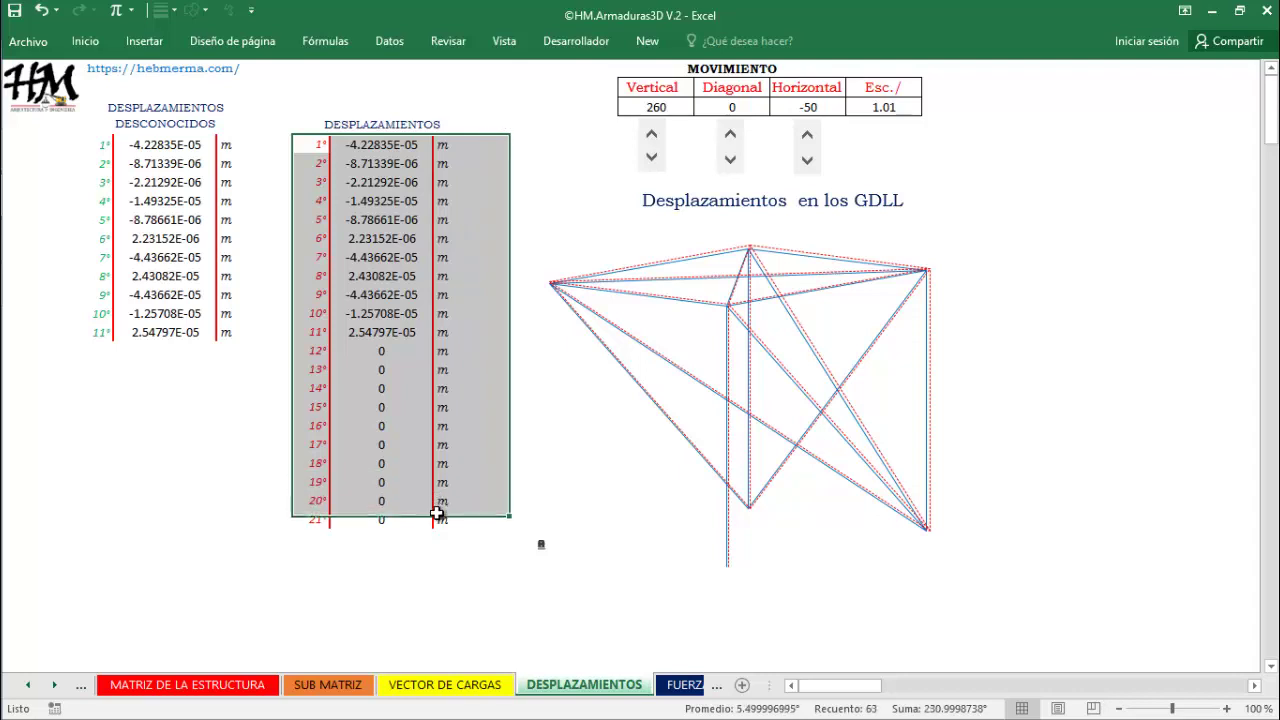
pyautogui.moveTo(333, 352); pyautogui.dragTo(373, 351)
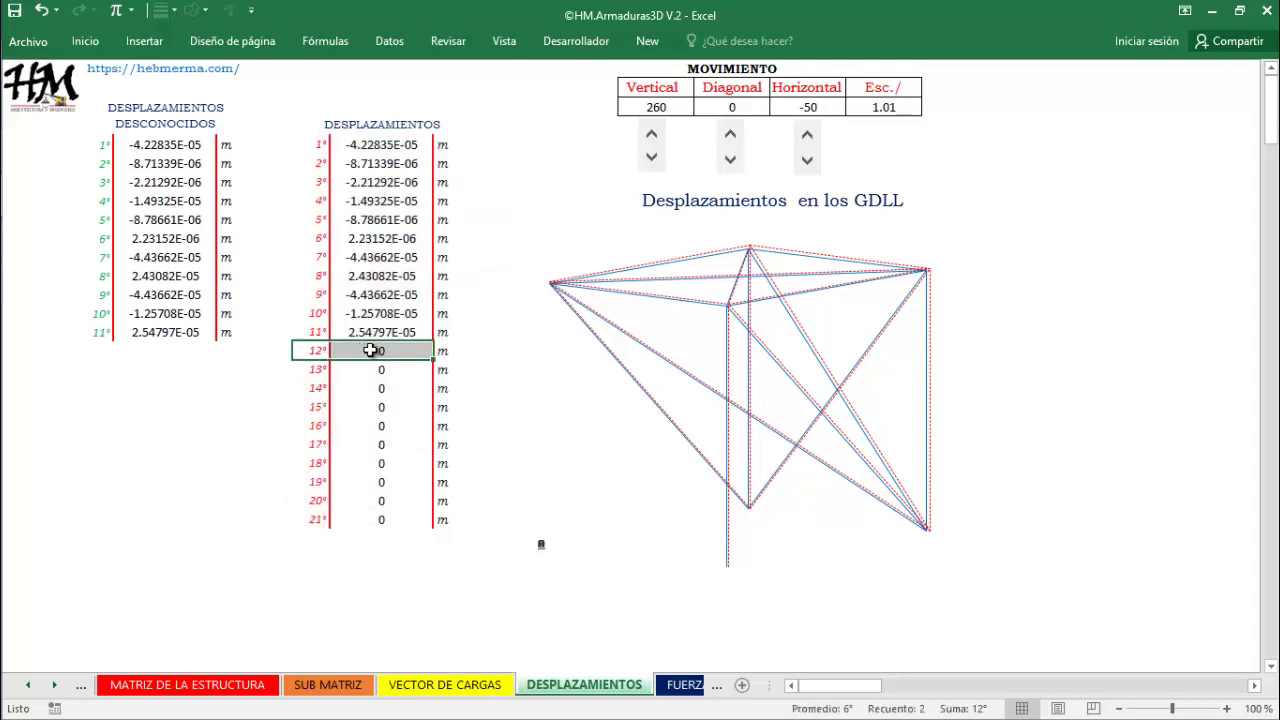
pyautogui.moveTo(325, 519); pyautogui.dragTo(342, 521)
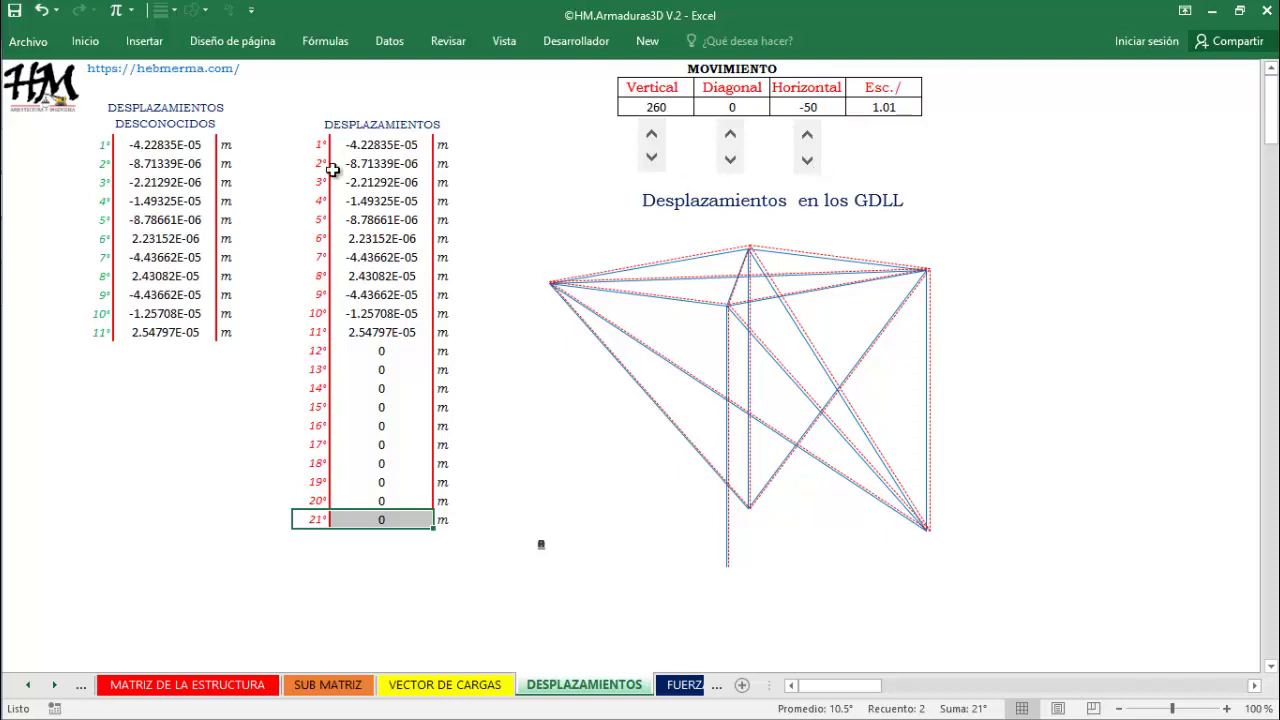
pyautogui.click(1239, 10)
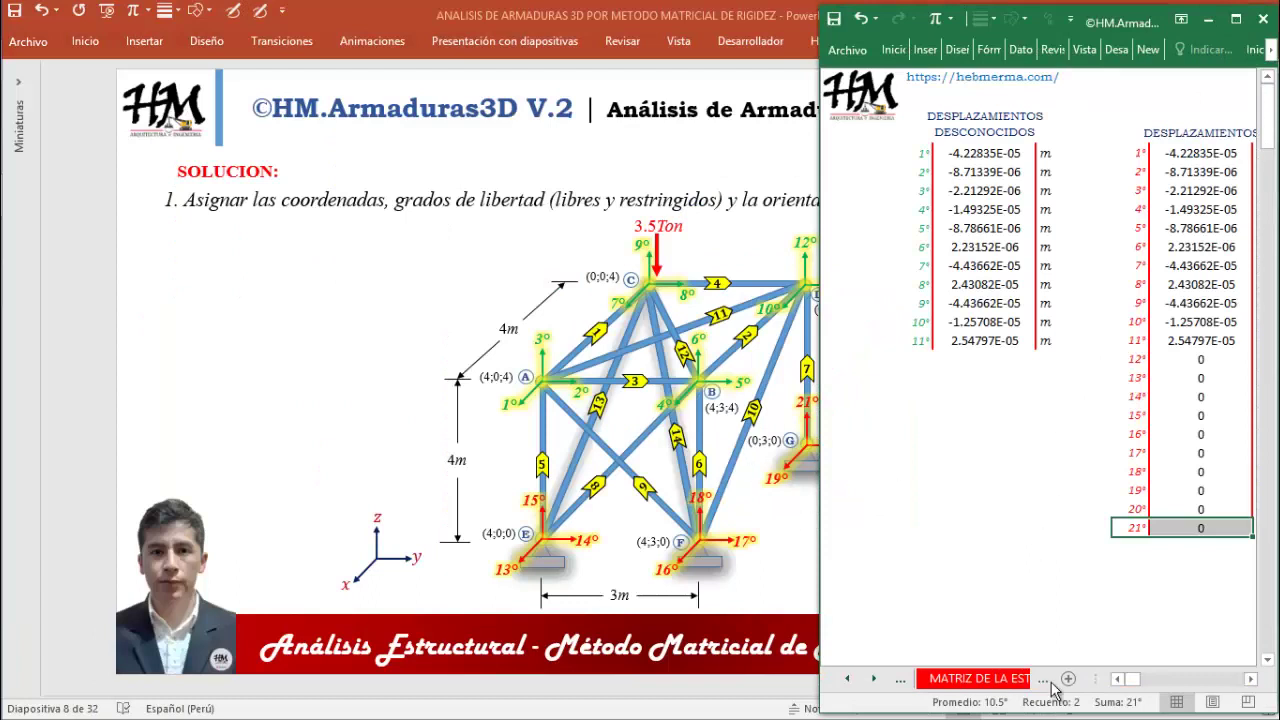
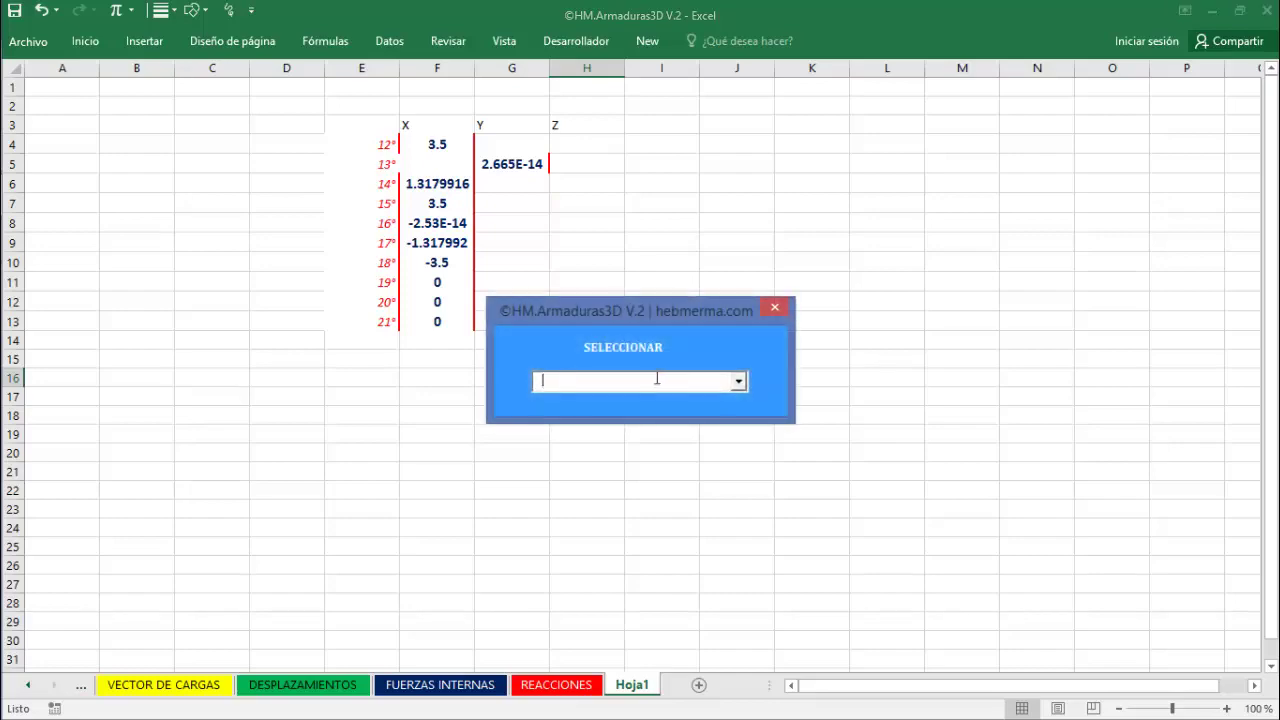
# - Open the DATOS DE LA ARMADURA sheet and add degree of freedom 12 at the end of the GDLL list
pyautogui.click(741, 384)
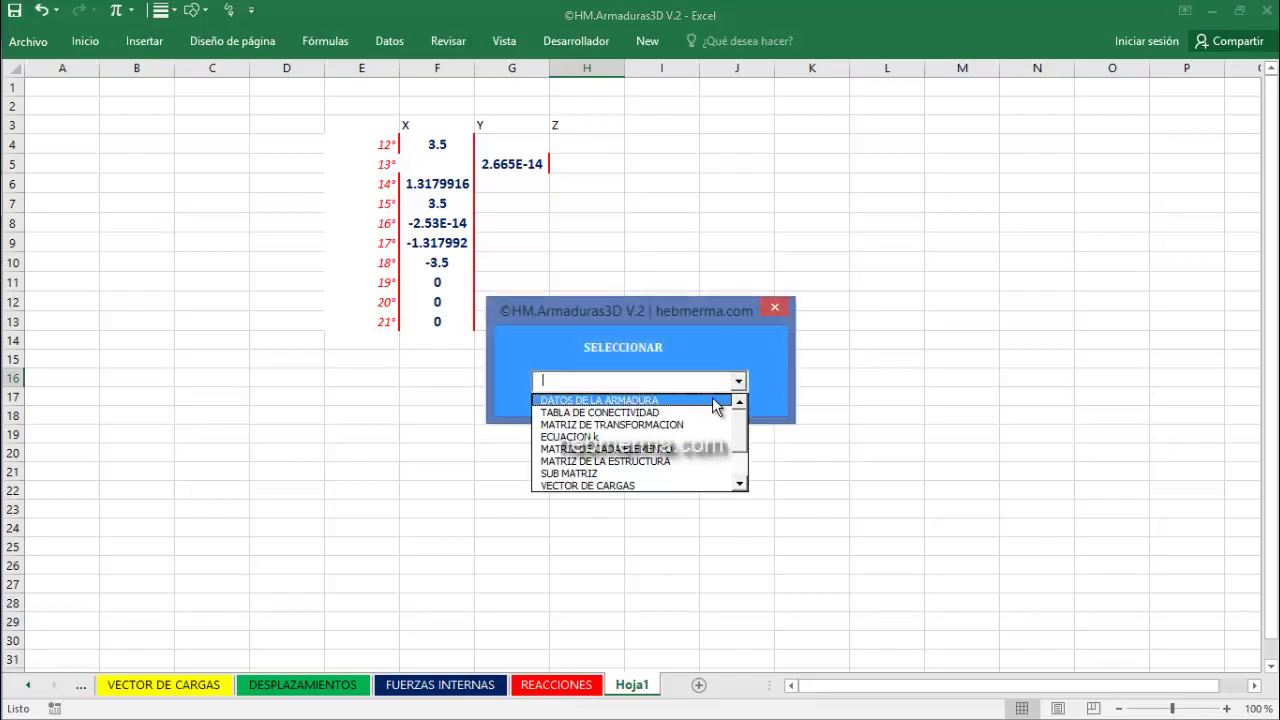
pyautogui.click(715, 398)
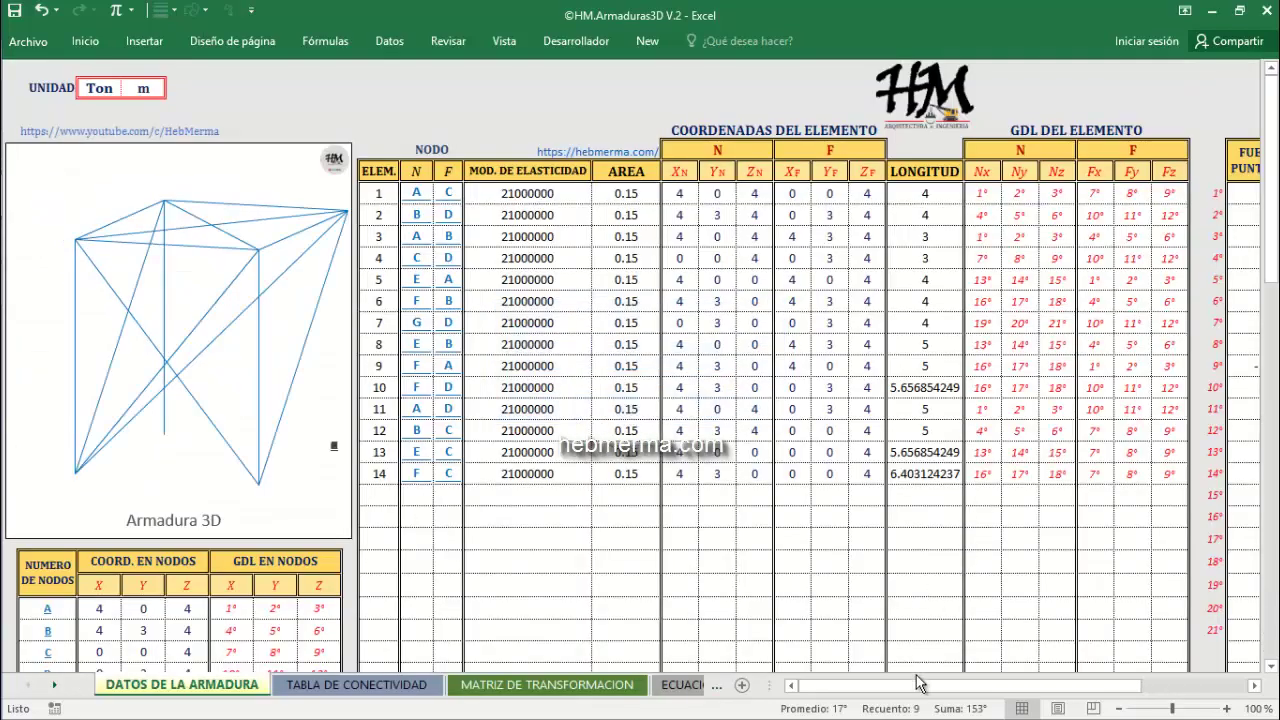
pyautogui.moveTo(957, 690); pyautogui.dragTo(1075, 690)
pyautogui.click(1020, 423)
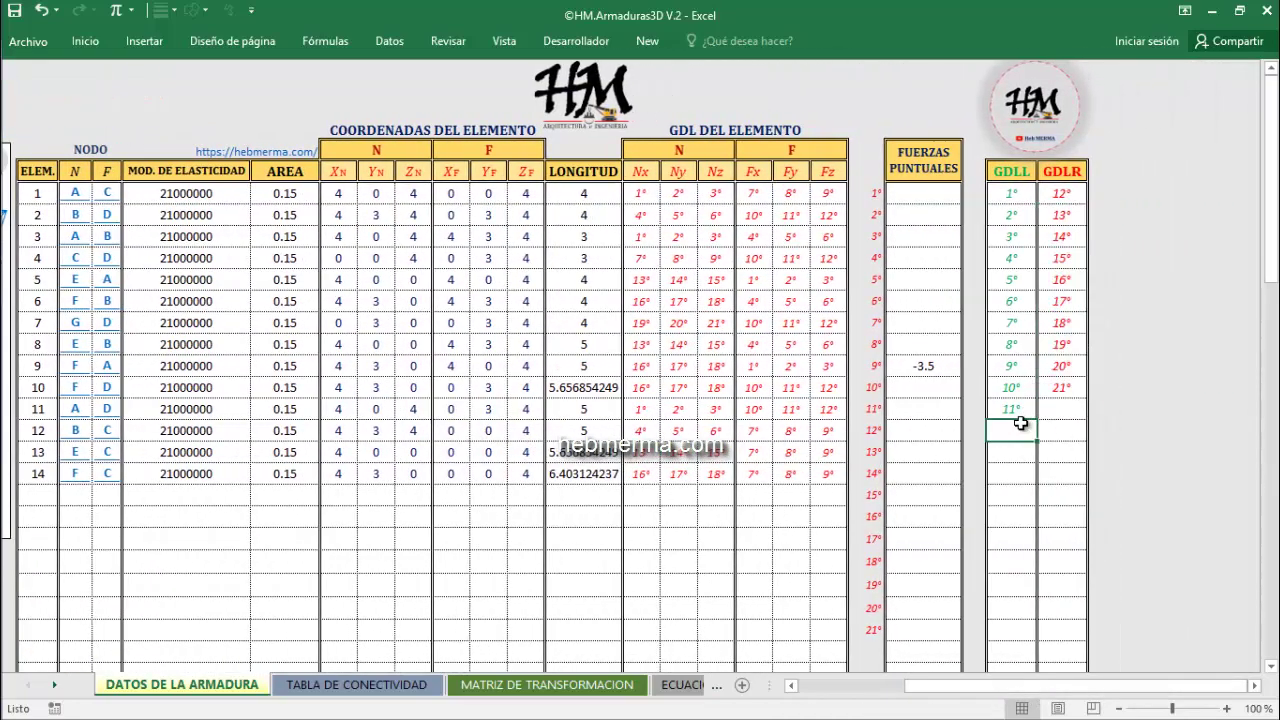
pyautogui.write('12')
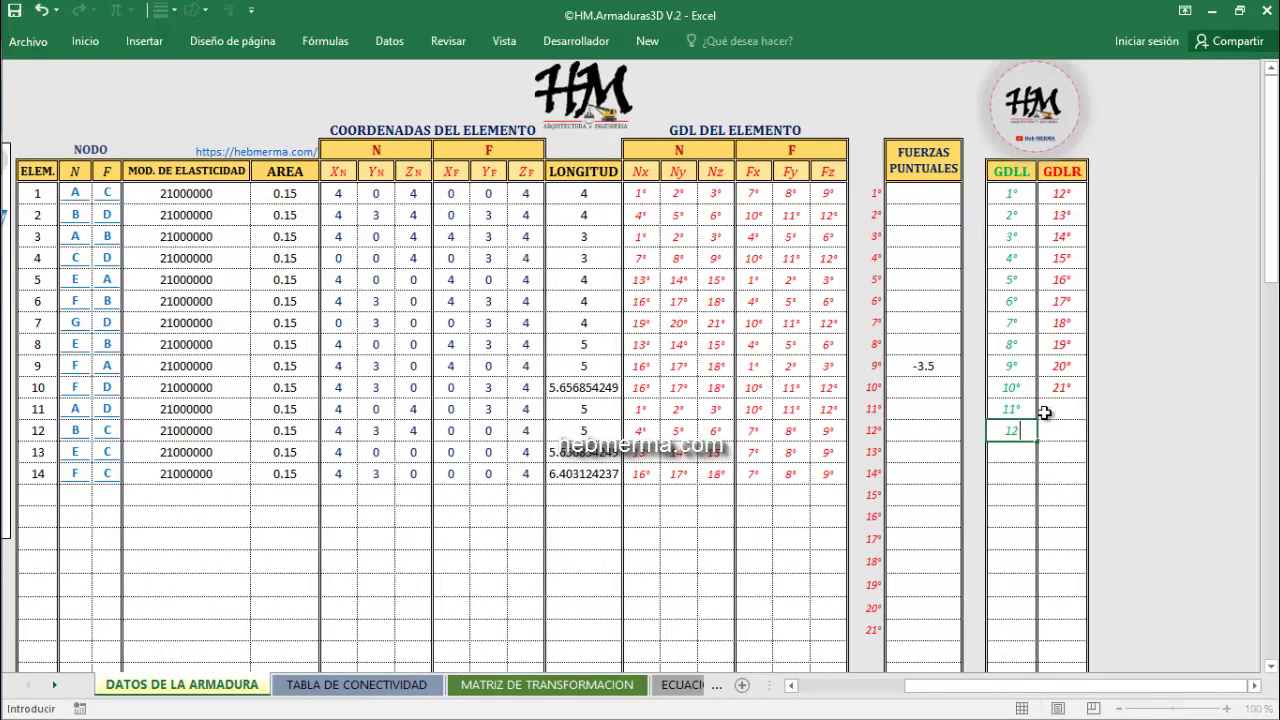
pyautogui.click(1060, 408)
# - Renumber the GDLR list to run from 13 to 21, leaving the leftover tenth cell empty
pyautogui.click(1062, 195)
pyautogui.press('Delete')
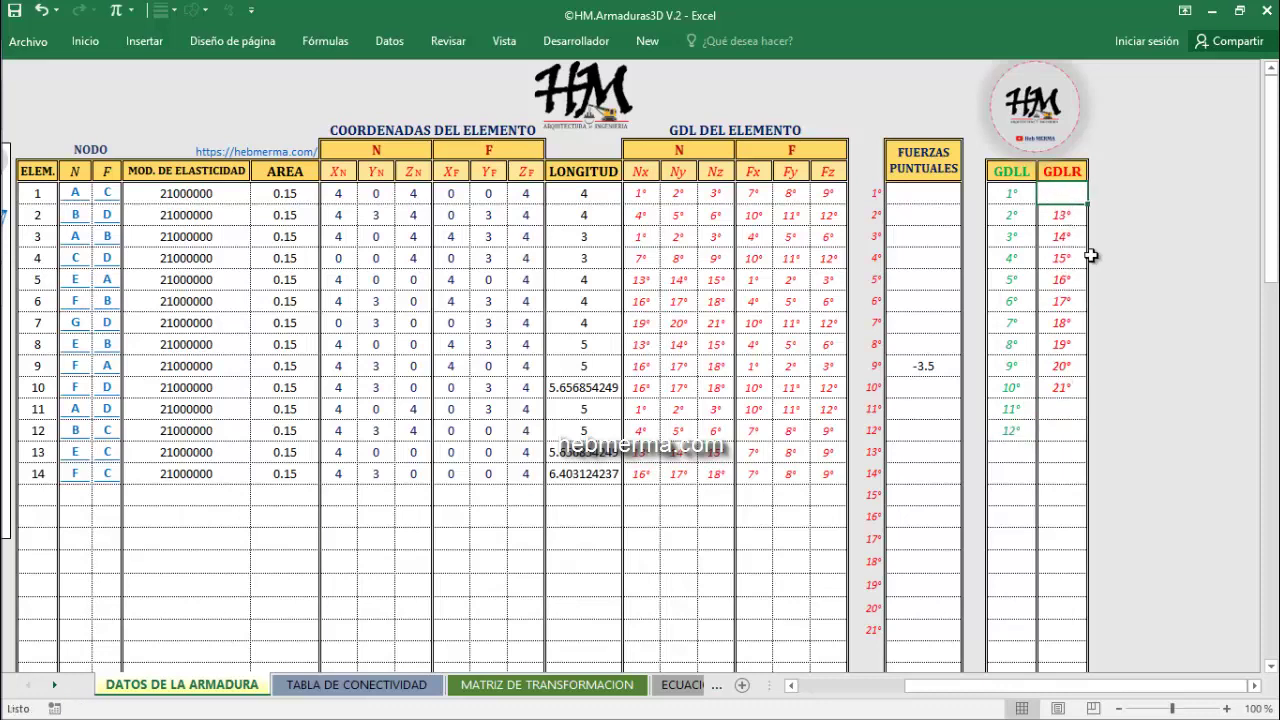
pyautogui.write('13')
pyautogui.press('Return')
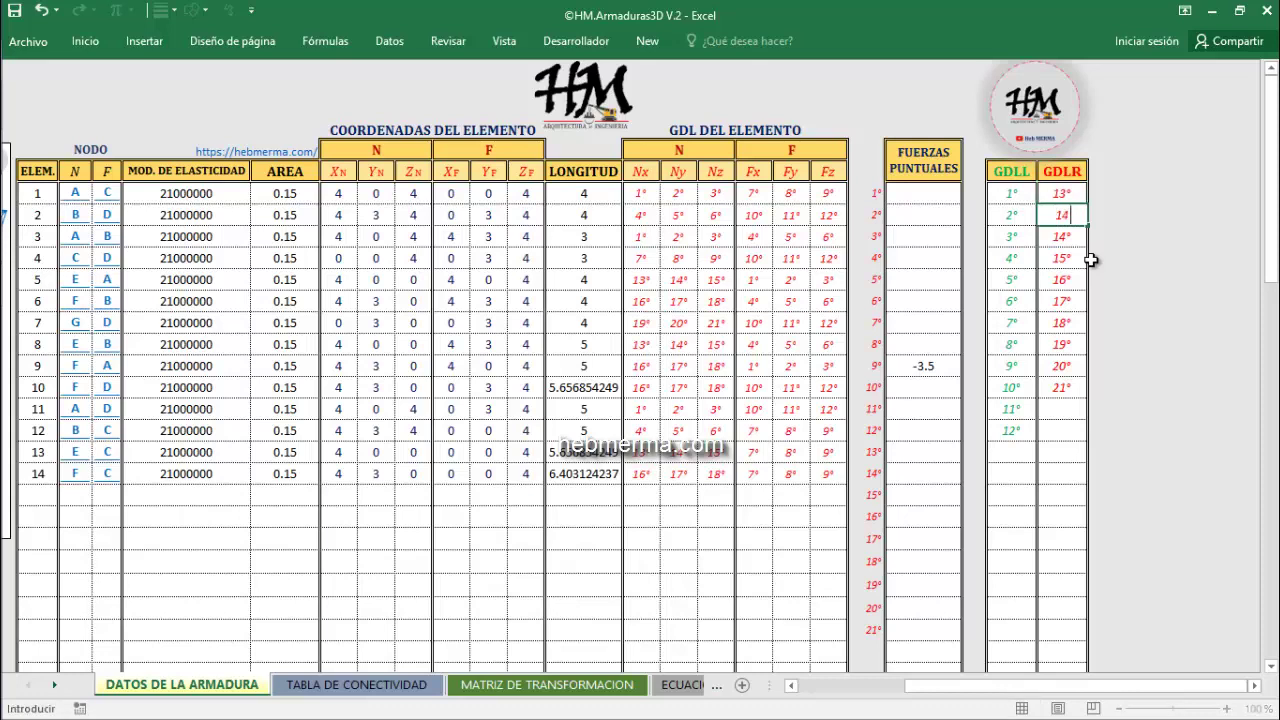
pyautogui.click(1064, 199)
pyautogui.moveTo(1064, 203); pyautogui.dragTo(1090, 376)
pyautogui.click(1063, 391)
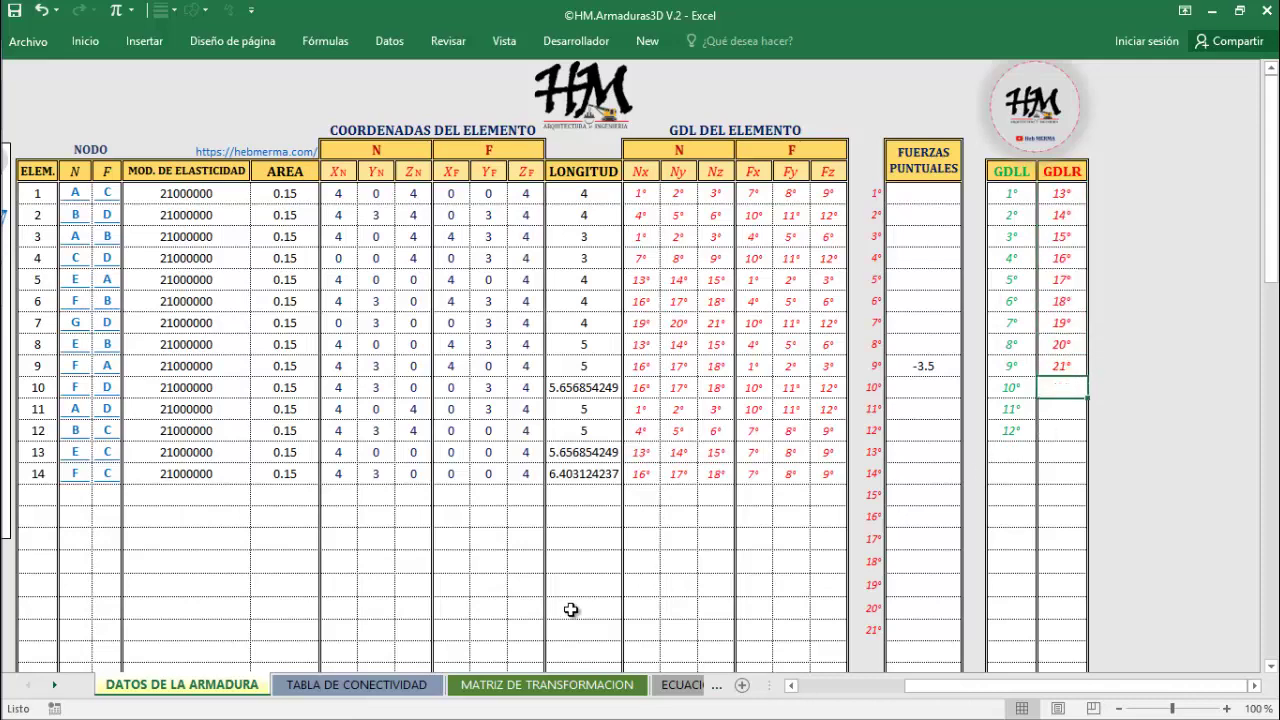
# - Review the updated DESPLAZAMIENTOS sheet and the element forces from q1 onward on the FUERZAS INTERNAS sheet
pyautogui.hotkey('ctrl', 'm')
pyautogui.click(739, 383)
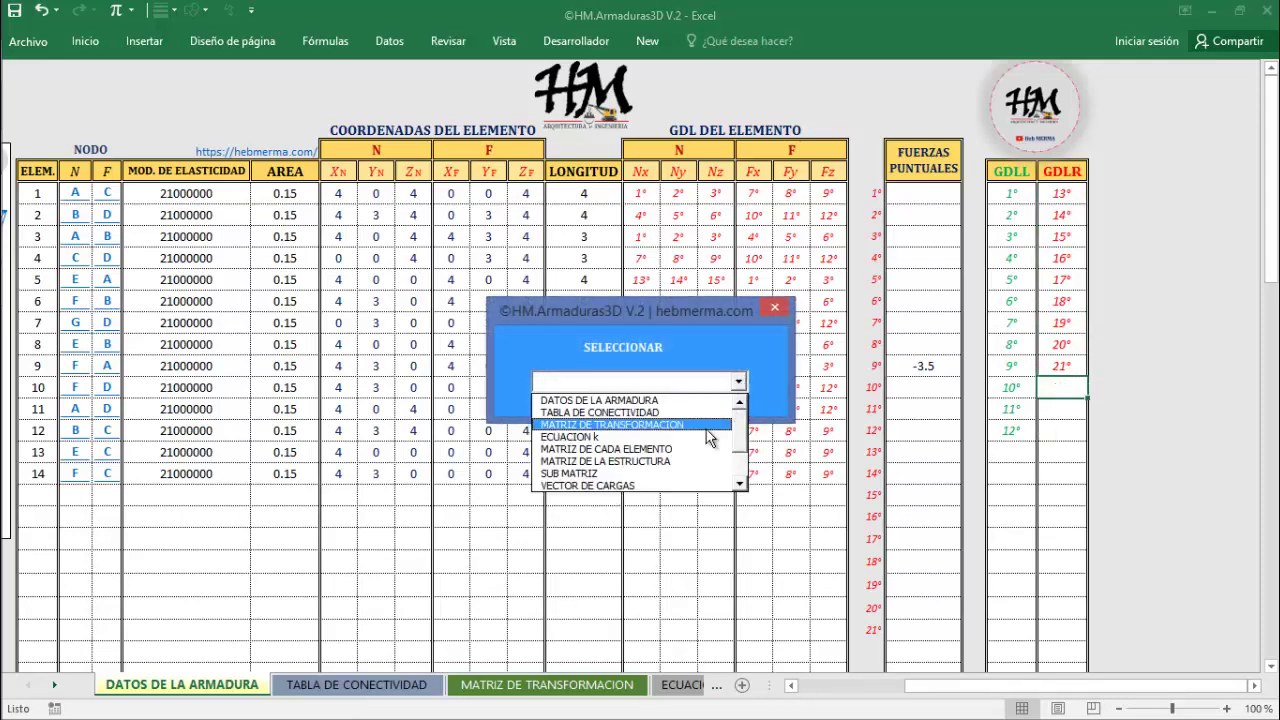
pyautogui.scroll(-2, 695, 460)
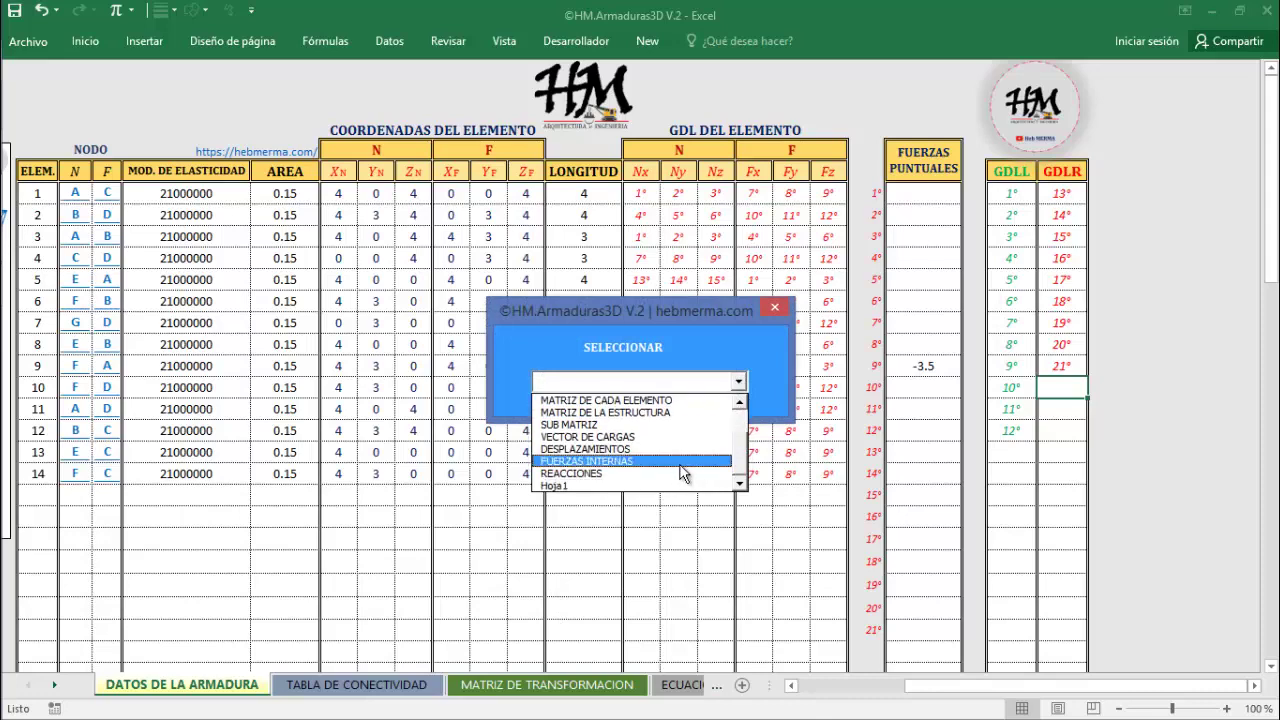
pyautogui.click(655, 451)
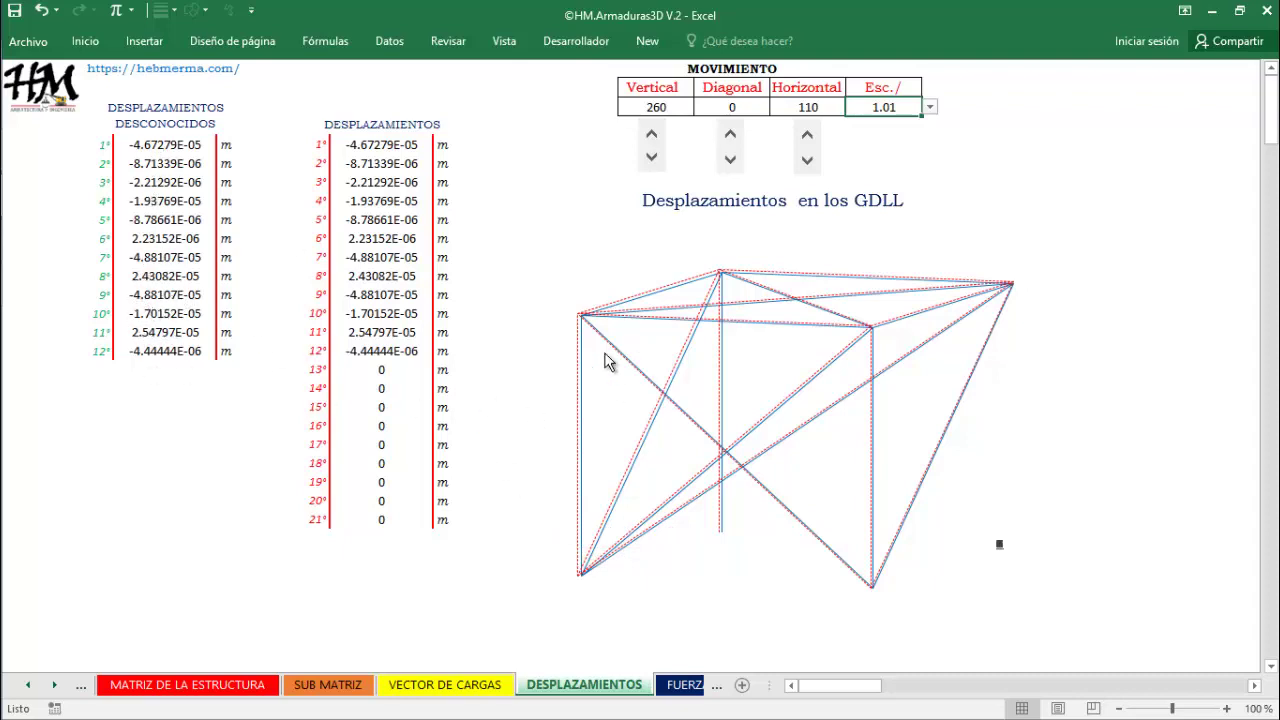
pyautogui.click(684, 685)
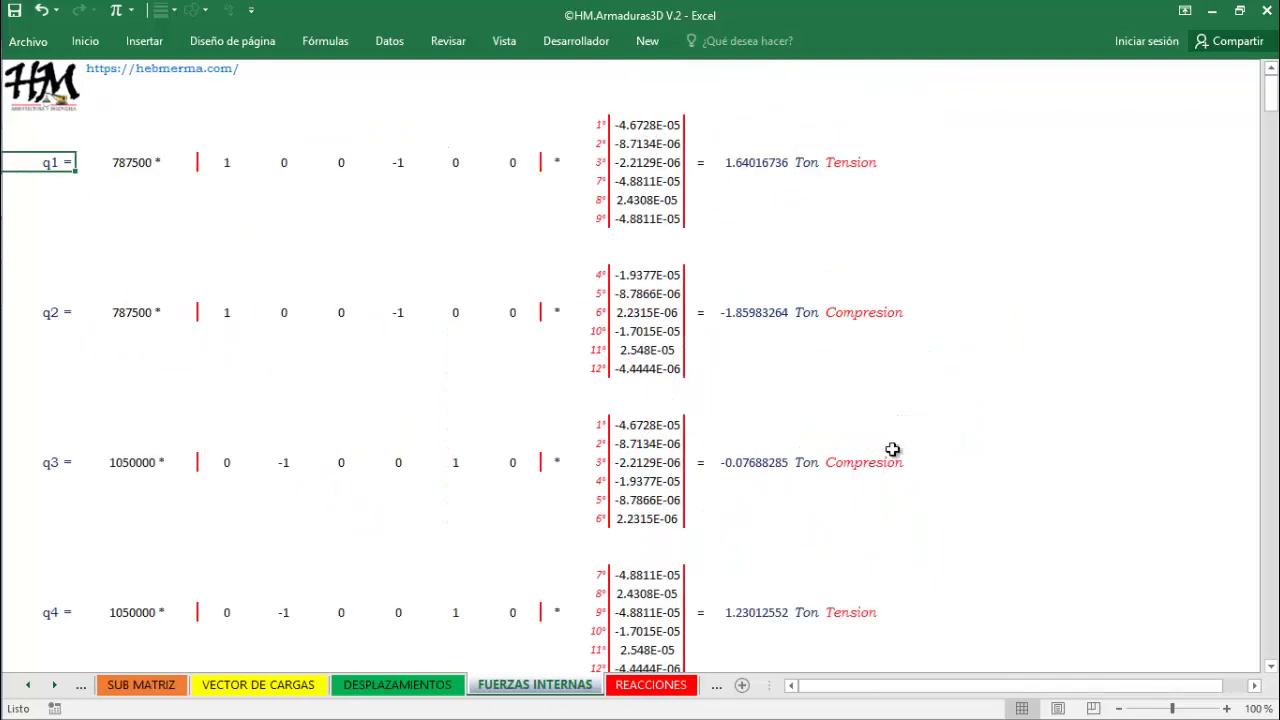
pyautogui.moveTo(1271, 96)
pyautogui.mouseDown()
pyautogui.moveTo(1274, 190)
pyautogui.moveTo(1274, 93)
pyautogui.mouseUp()
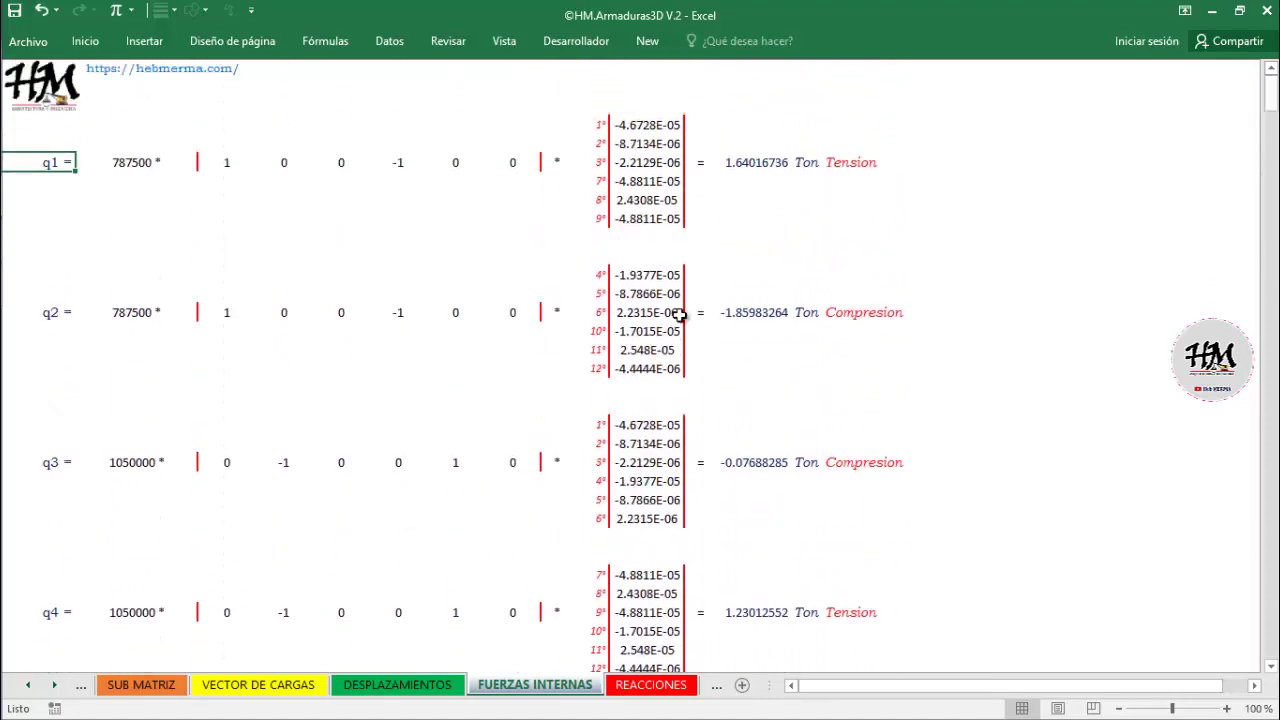
# - Copy reactions 13° to 21° with their labels from the REACCIONES sheet and paste them at I4 on Hoja1
pyautogui.click(647, 690)
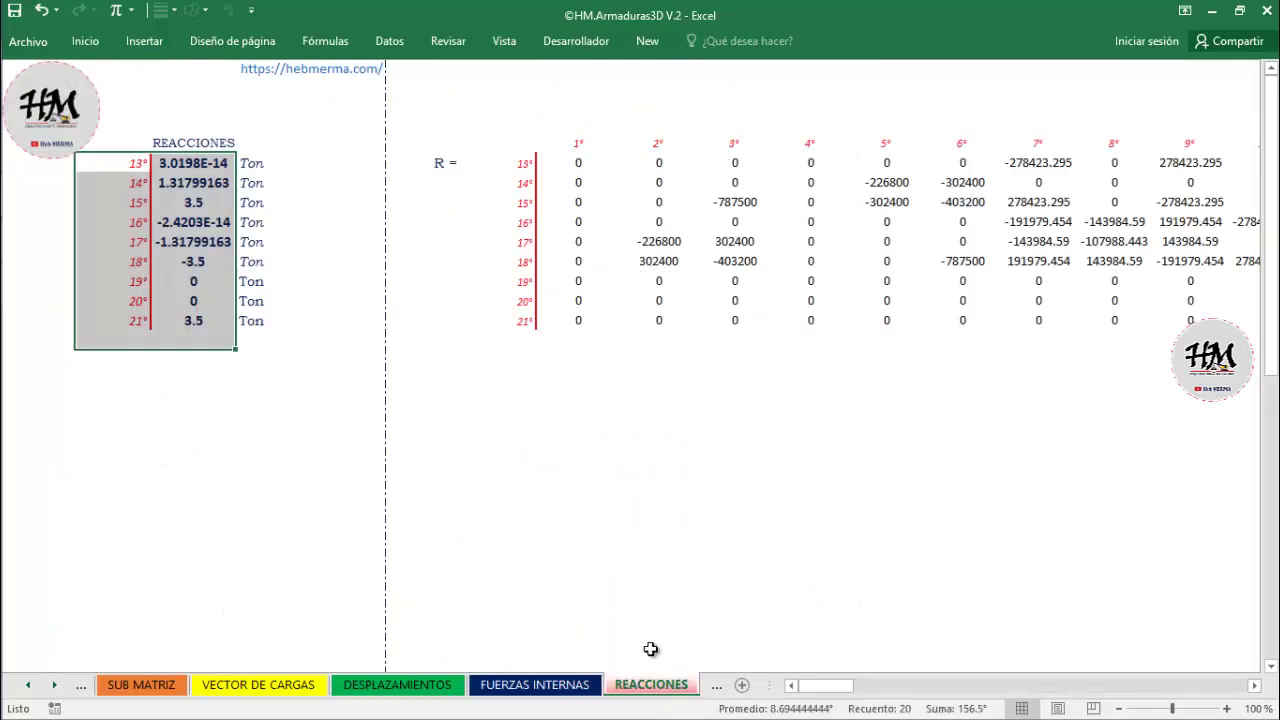
pyautogui.click(200, 435)
pyautogui.moveTo(128, 164); pyautogui.dragTo(226, 320)
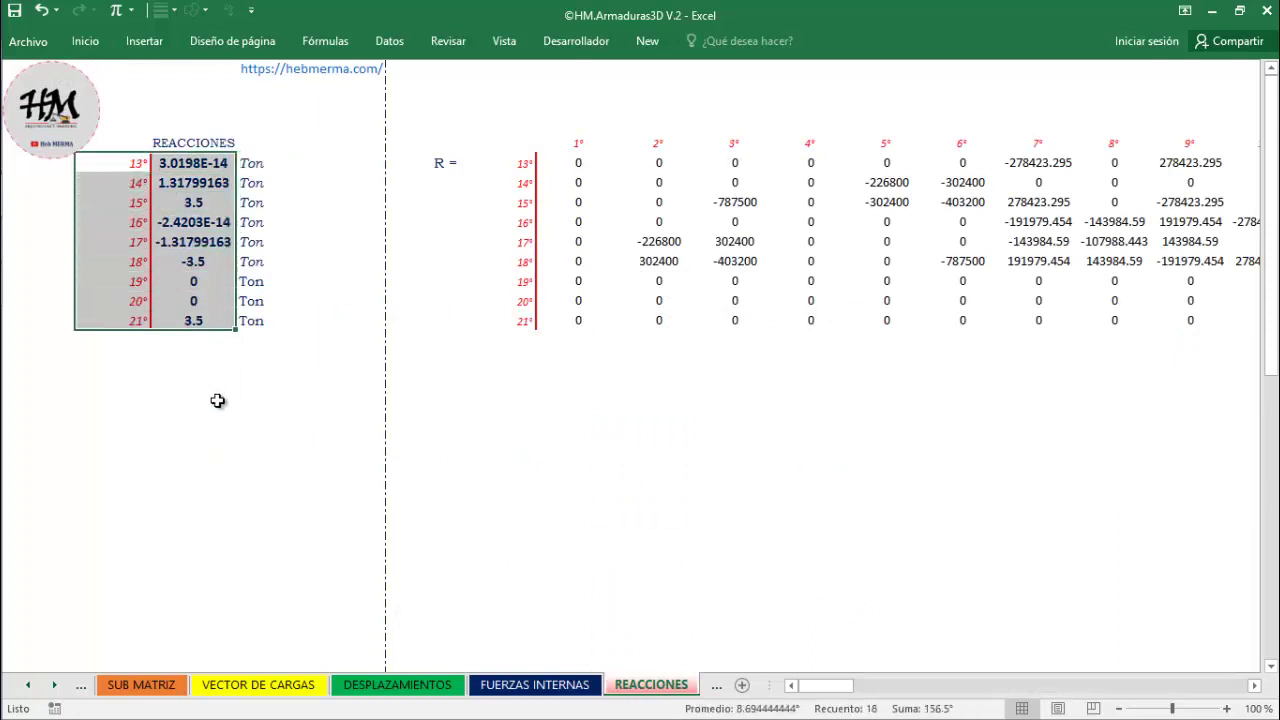
pyautogui.hotkey('ctrl', 'c')
pyautogui.click(716, 686)
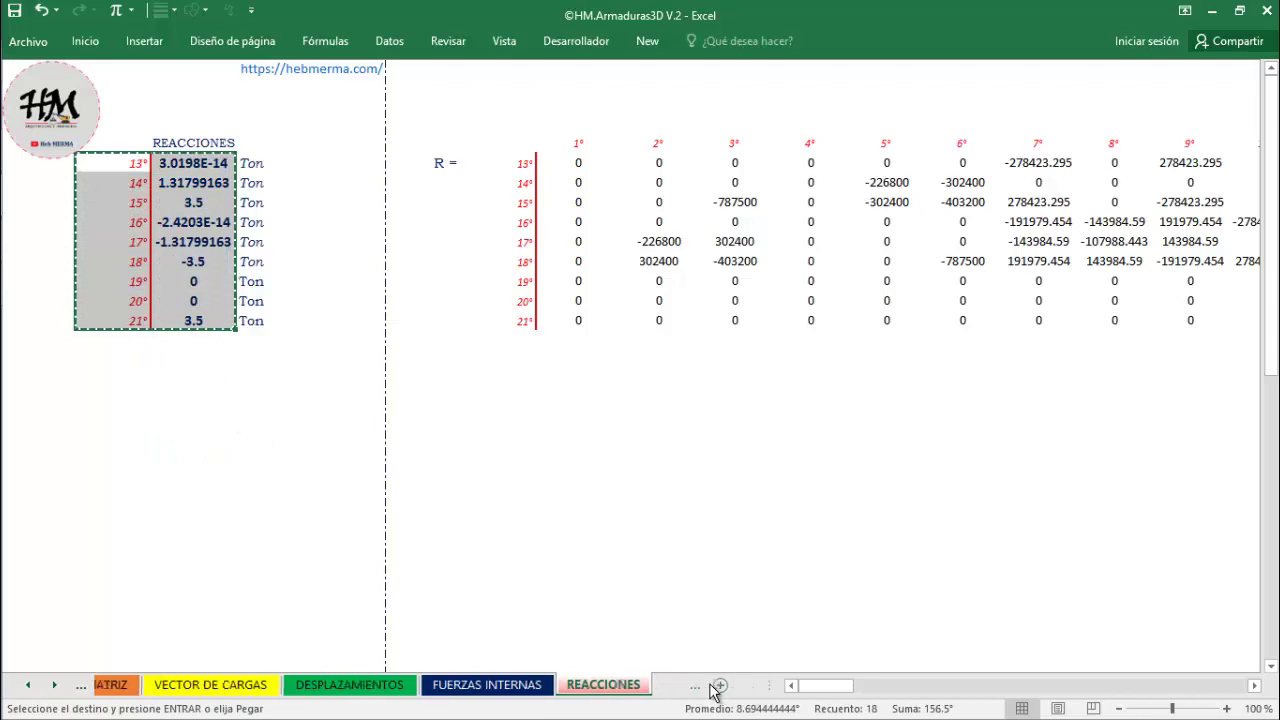
pyautogui.click(674, 145)
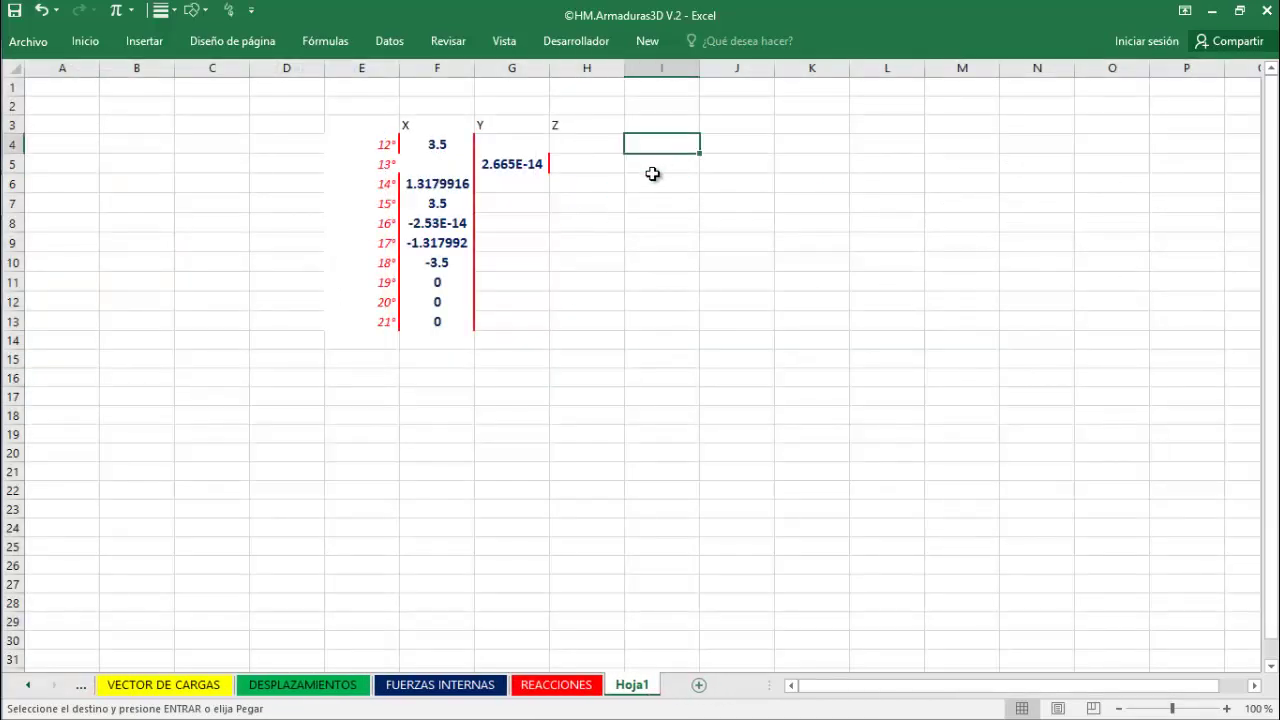
pyautogui.hotkey('ctrl', 'v')
pyautogui.press('Escape')
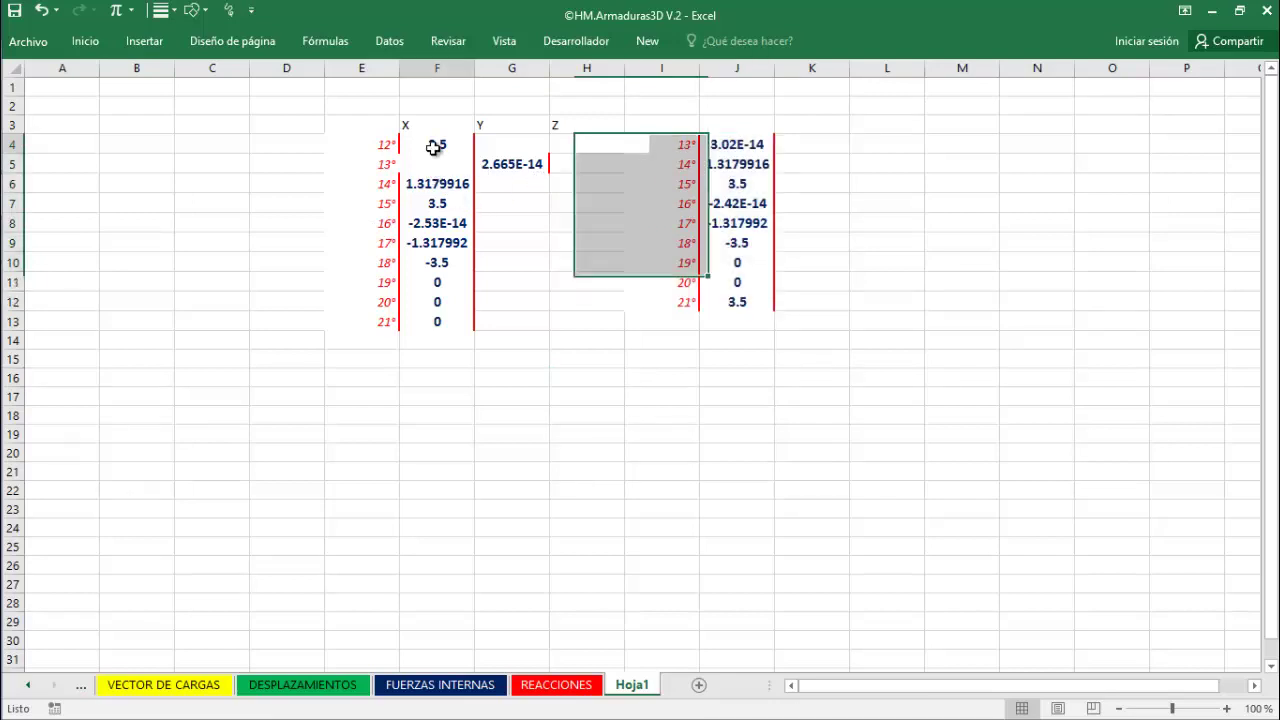
# - Clear the old reactions below the X, Y and Z headings and move the pasted reaction block to E4
pyautogui.moveTo(437, 145); pyautogui.dragTo(505, 290)
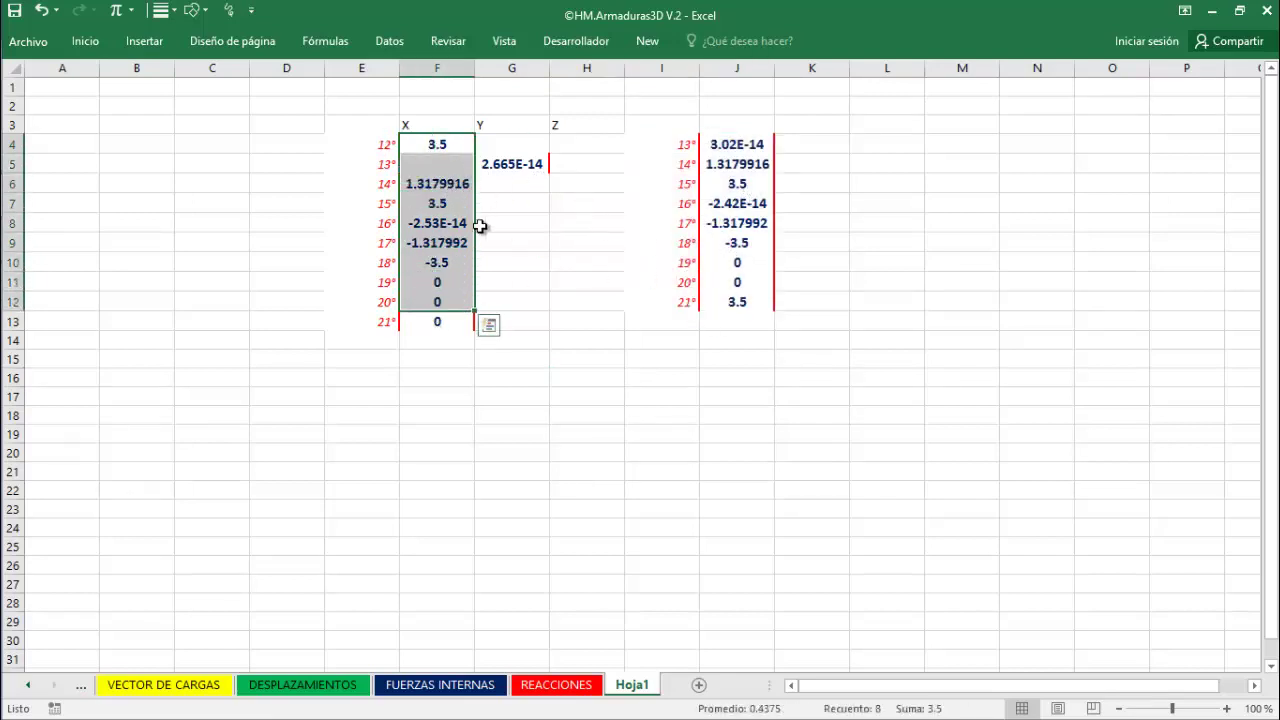
pyautogui.moveTo(379, 142); pyautogui.dragTo(551, 314)
pyautogui.press('Delete')
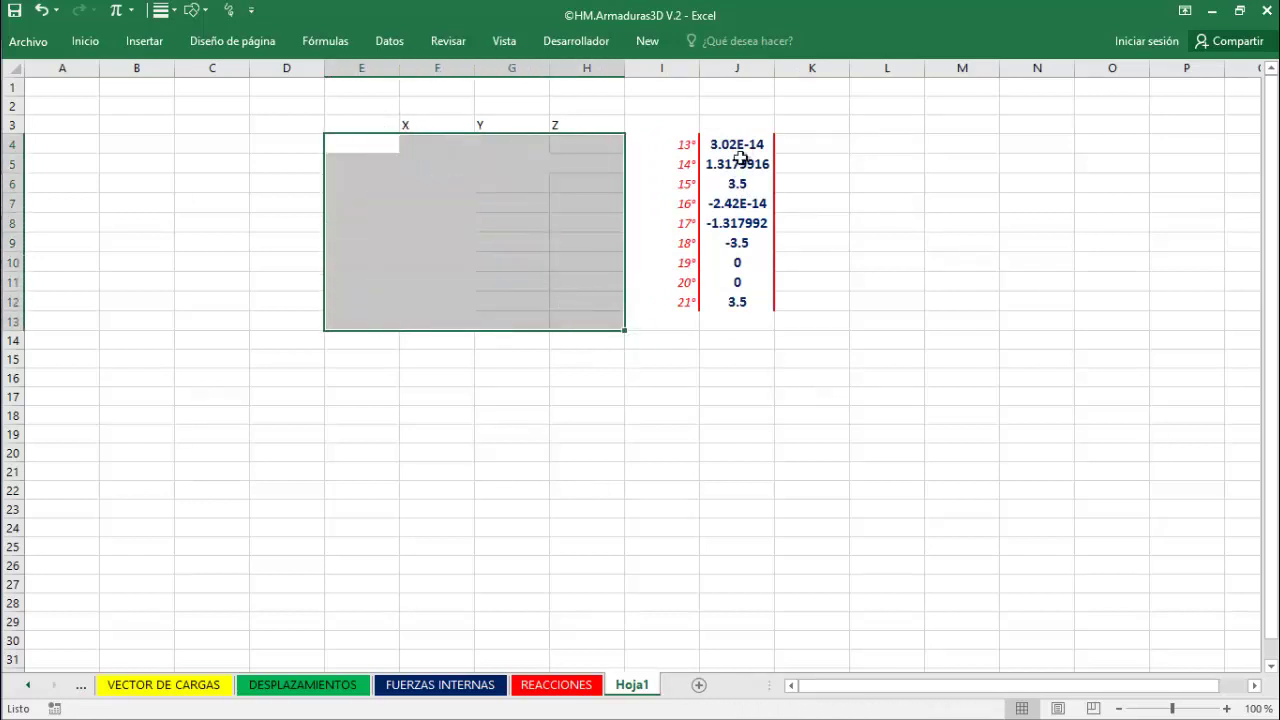
pyautogui.moveTo(687, 138); pyautogui.dragTo(470, 250)
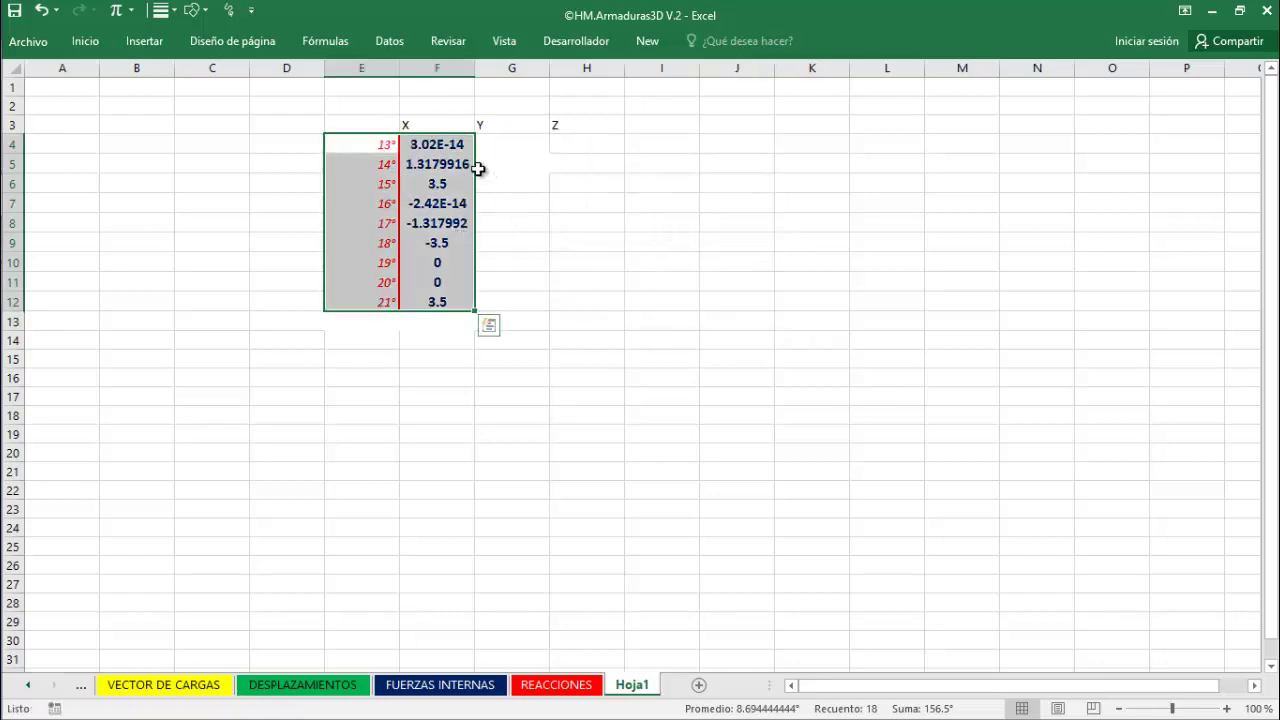
# - Move reaction 14° into the Y column and reaction 15° into the Z column, each within its own row
pyautogui.click(358, 150)
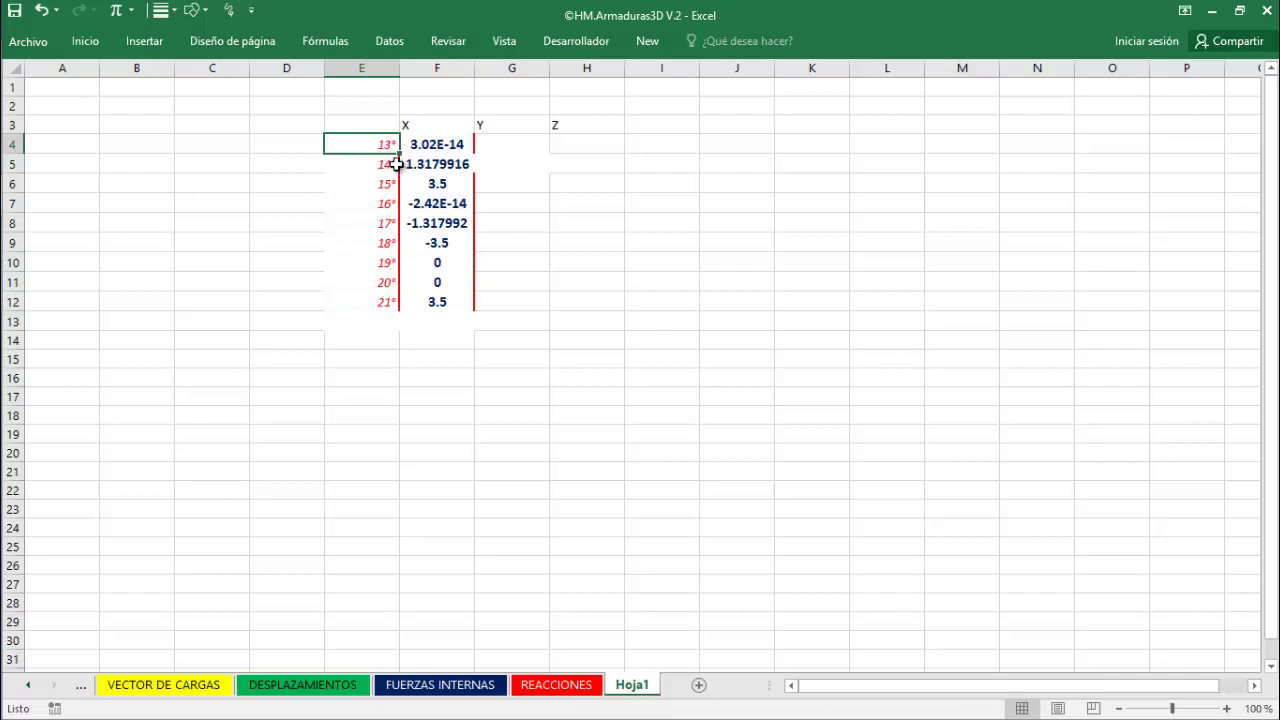
pyautogui.click(420, 165)
pyautogui.moveTo(466, 174); pyautogui.dragTo(590, 195)
pyautogui.click(440, 183)
# - Keep reaction 16° under X and move reaction 17° to the Y column and reaction 18° to the Z column
pyautogui.click(425, 215)
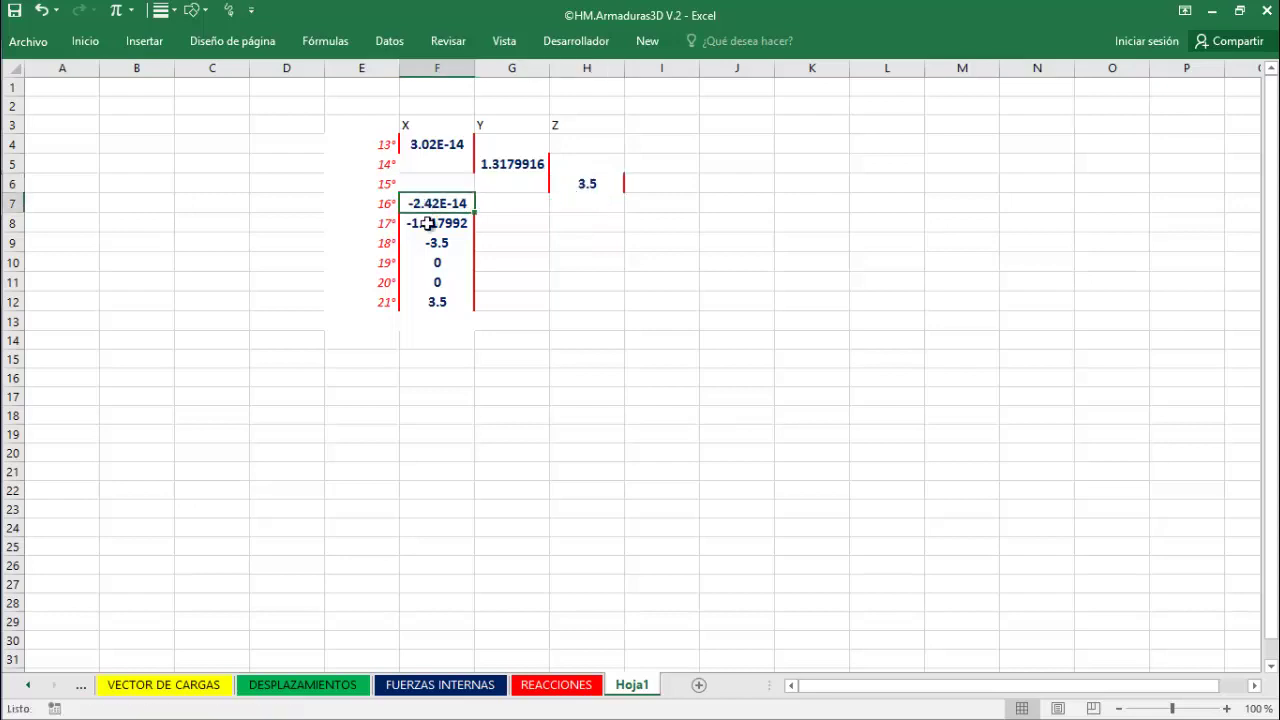
pyautogui.click(428, 223)
pyautogui.moveTo(462, 233); pyautogui.dragTo(560, 243)
pyautogui.click(452, 245)
# - Leave reaction 19° under X and move reaction 20° to the Y column and reaction 21° to the Z column
pyautogui.click(437, 265)
pyautogui.click(437, 284)
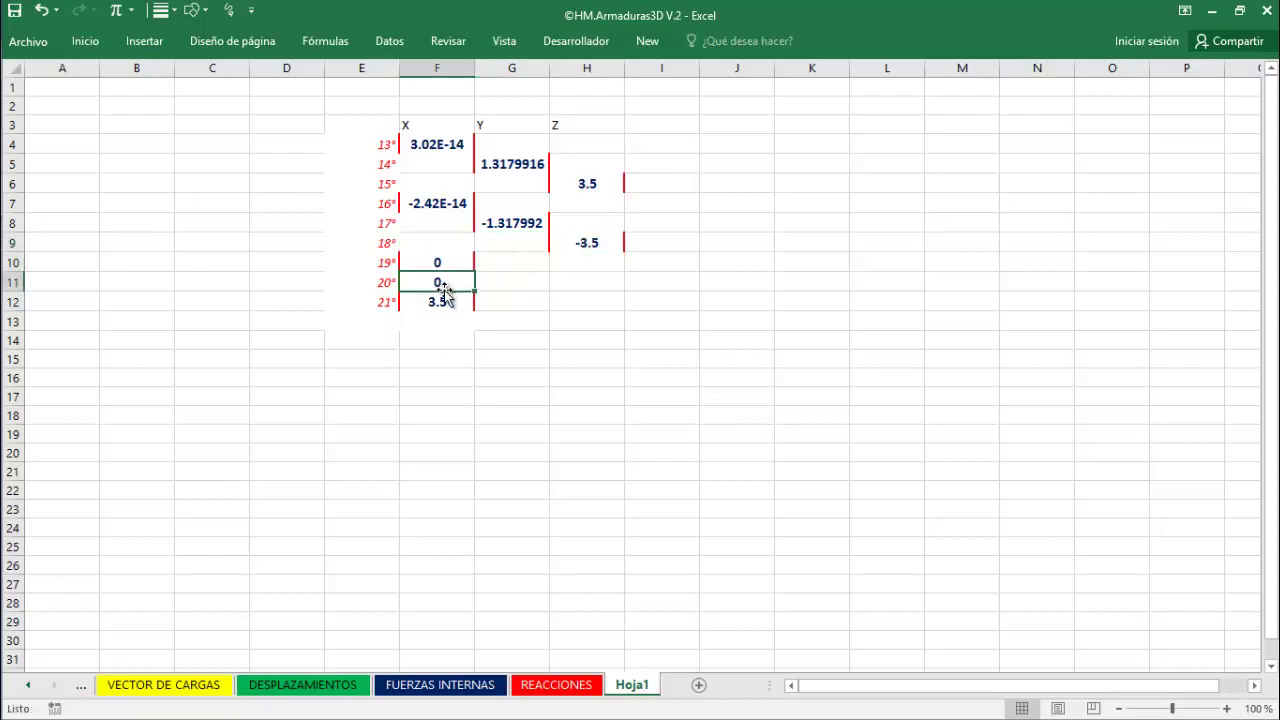
pyautogui.moveTo(451, 292); pyautogui.dragTo(512, 284)
pyautogui.click(450, 310)
pyautogui.moveTo(450, 310); pyautogui.dragTo(604, 312)
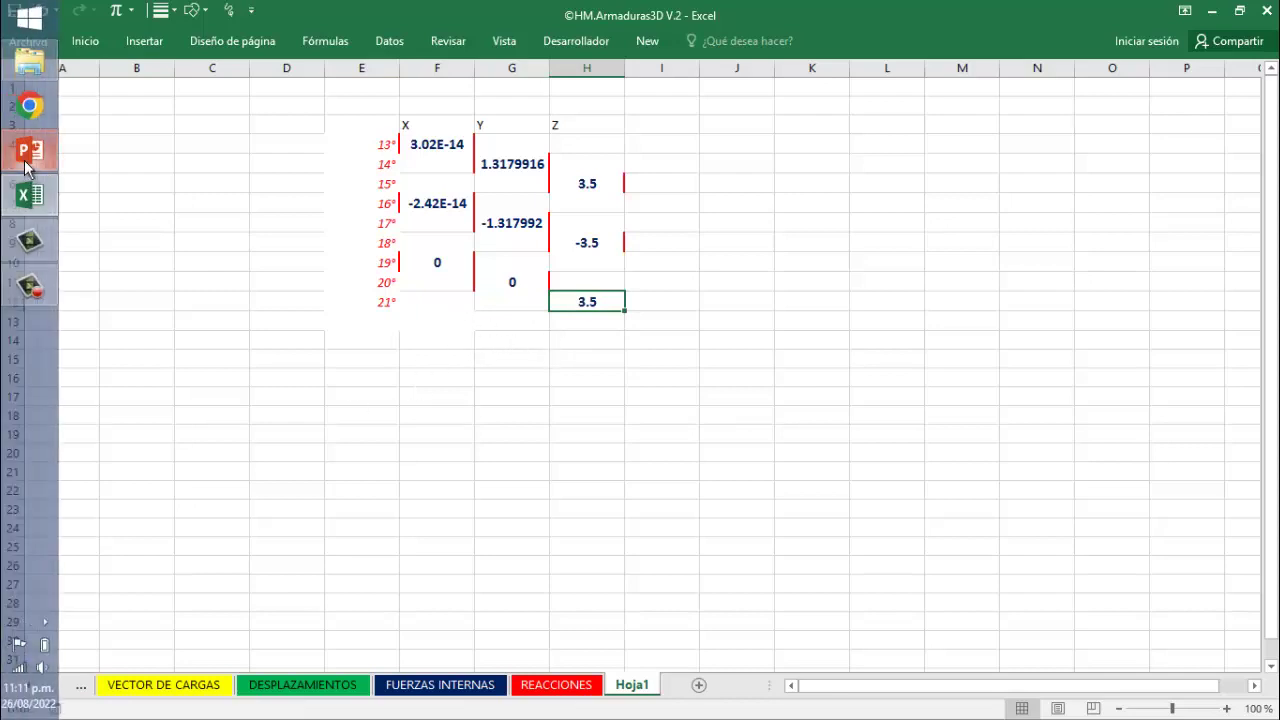
# - Check the load at node C on the PowerPoint slide, return to Excel and enter -3.5 in H14 below the Z reactions
pyautogui.click(30, 150)
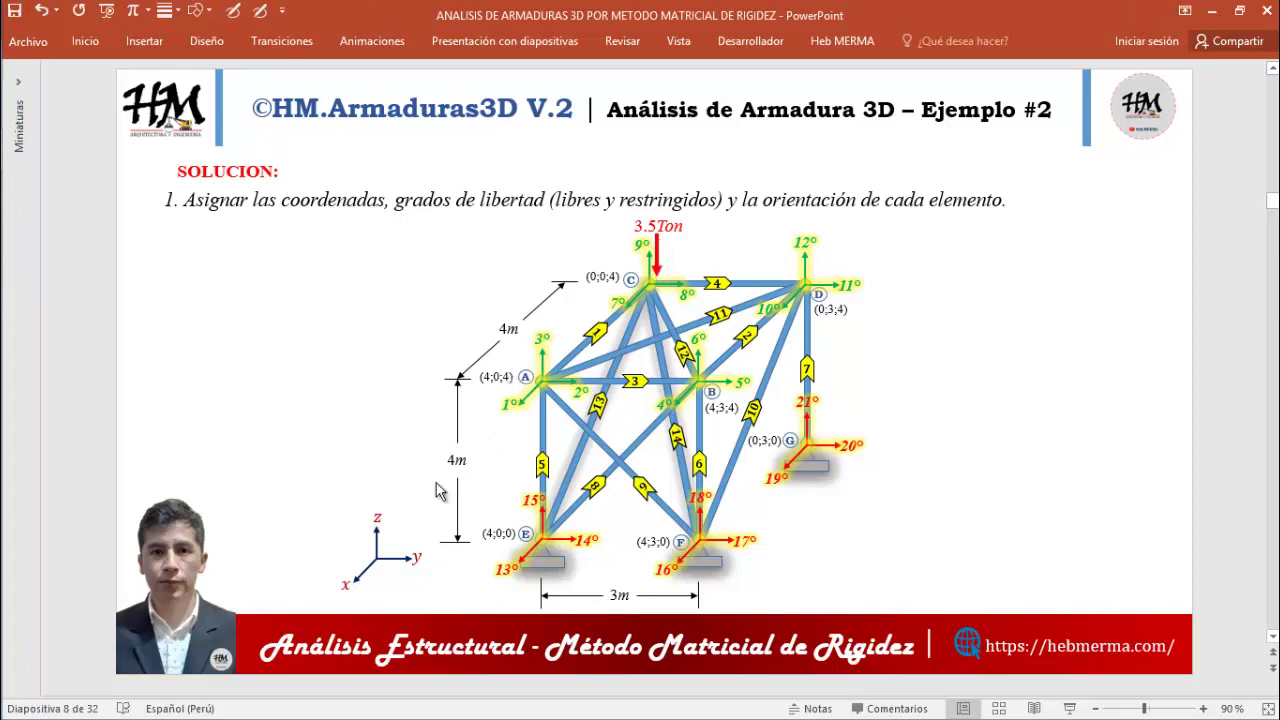
pyautogui.press('ctrl')
pyautogui.press('ctrl')
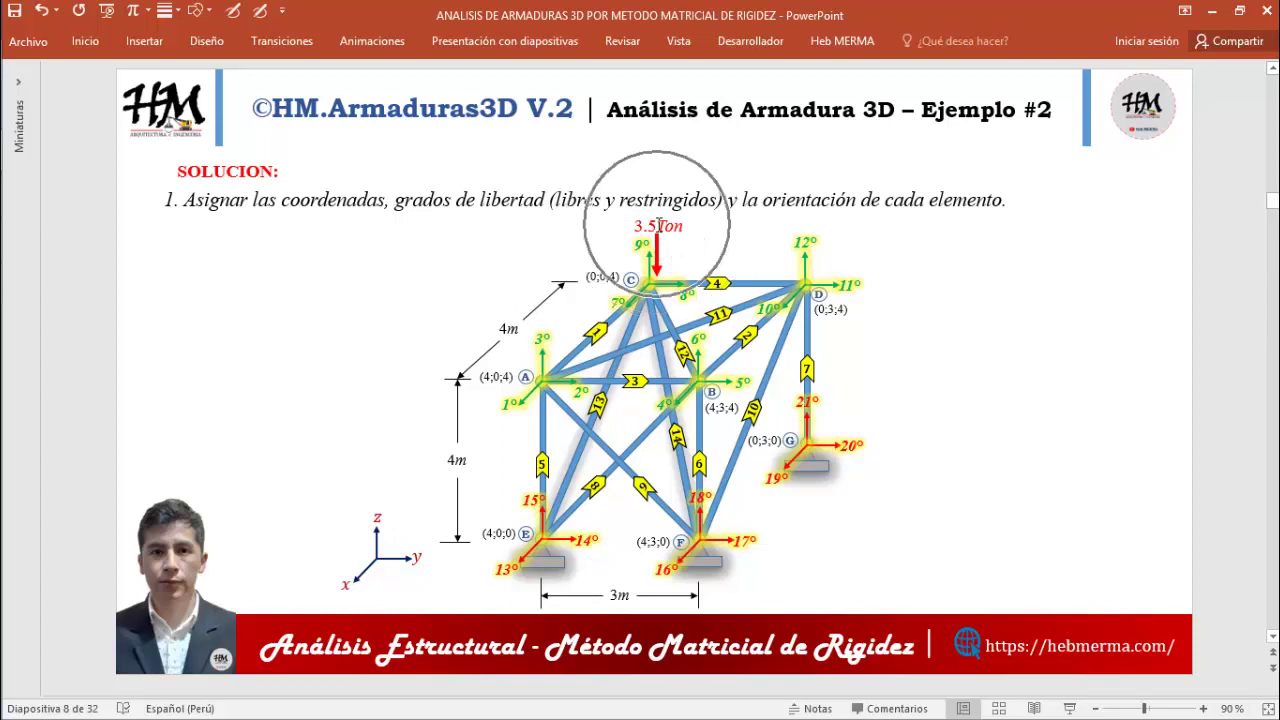
pyautogui.moveTo(8, 255)
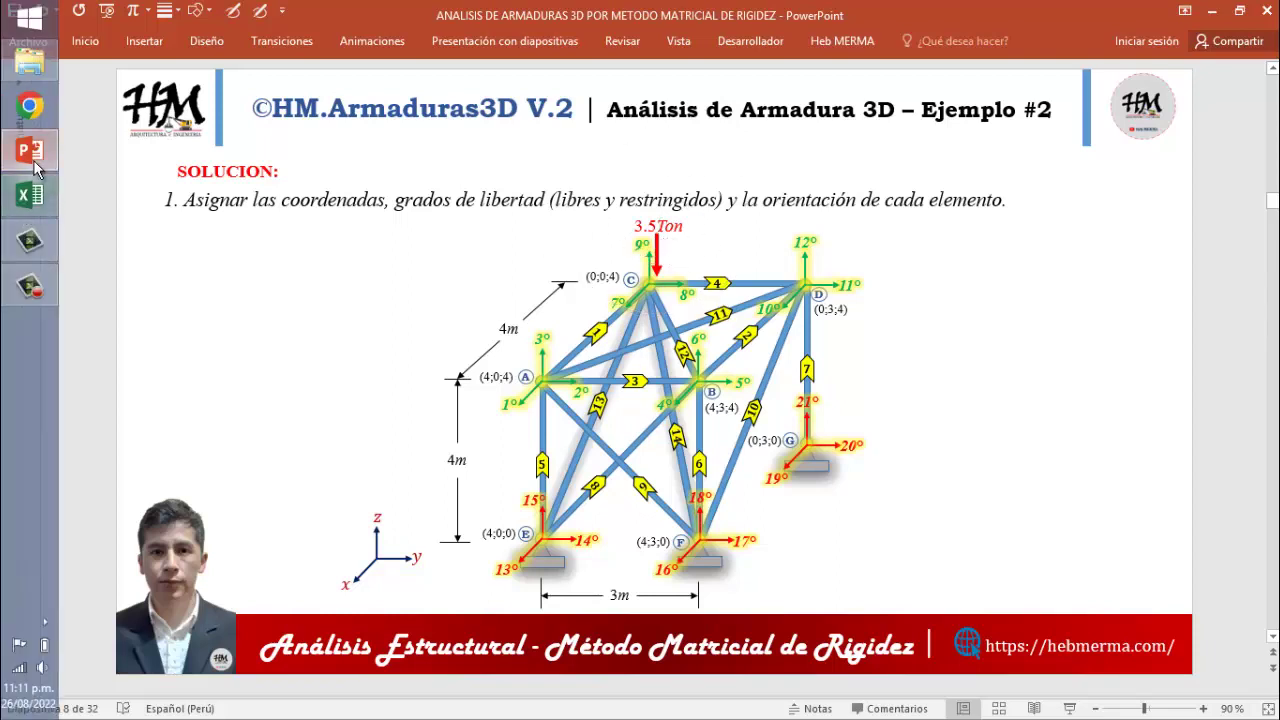
pyautogui.click(10, 195)
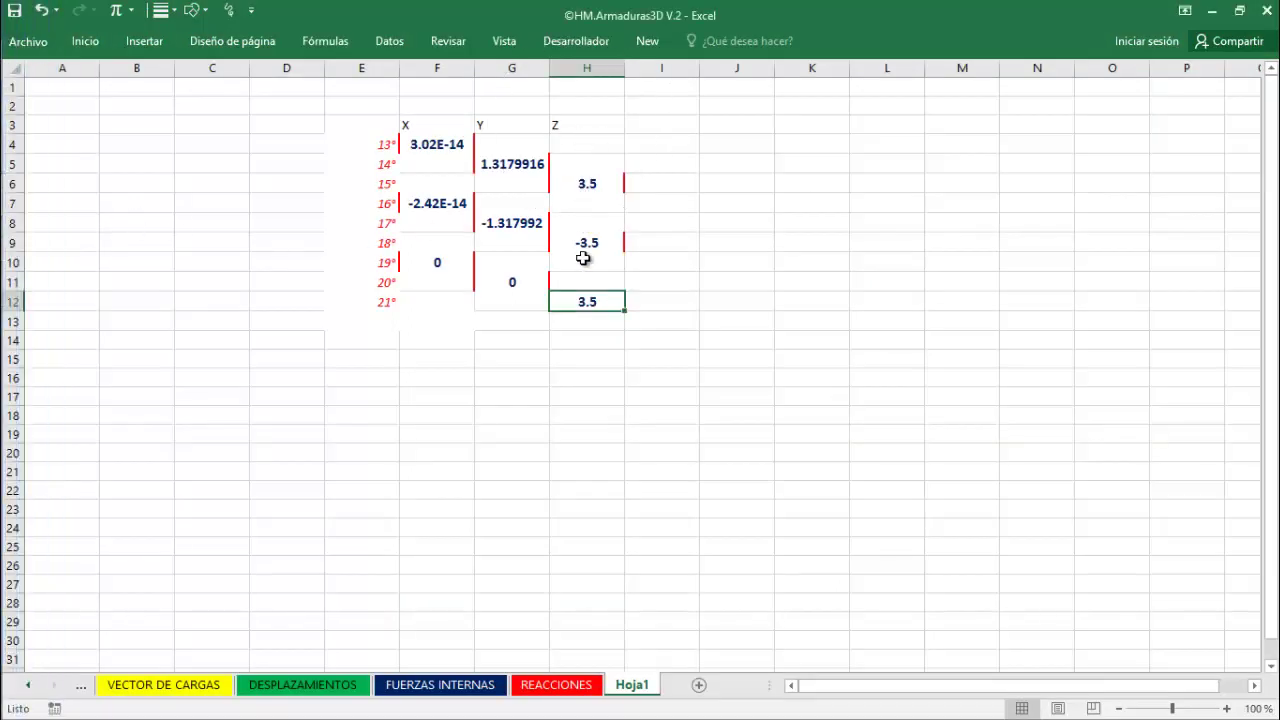
pyautogui.click(581, 336)
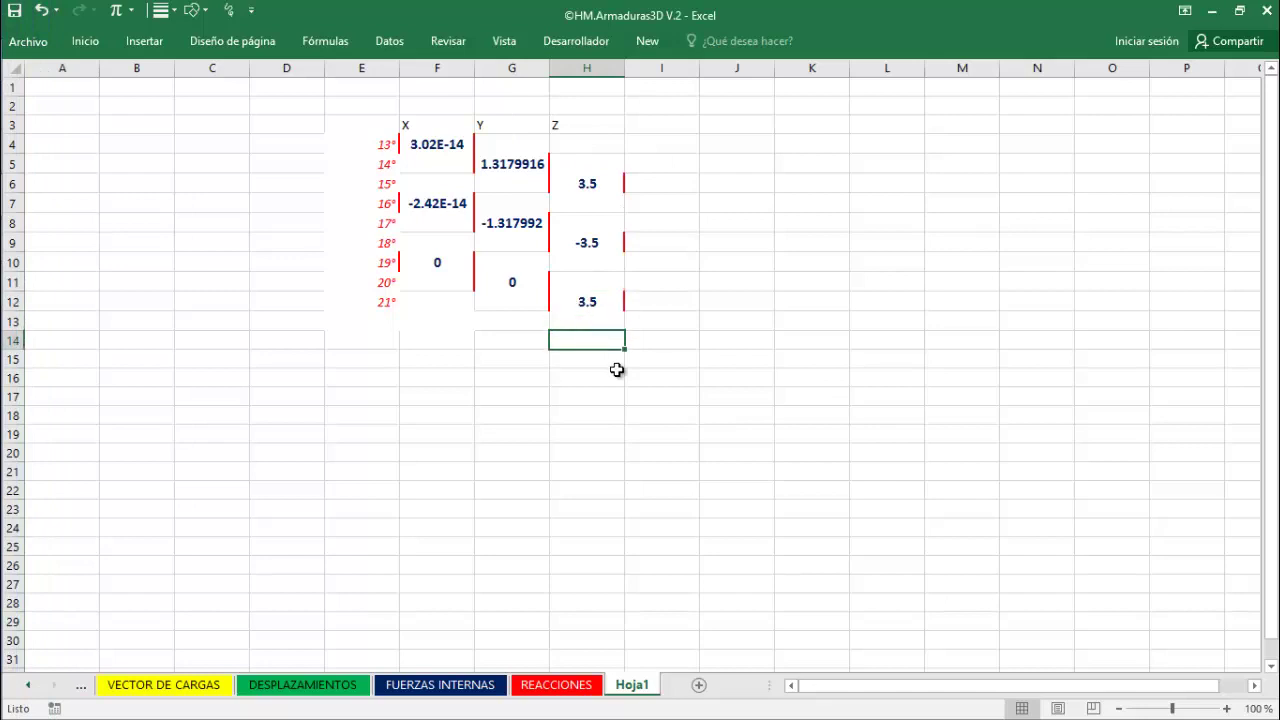
pyautogui.write('=')
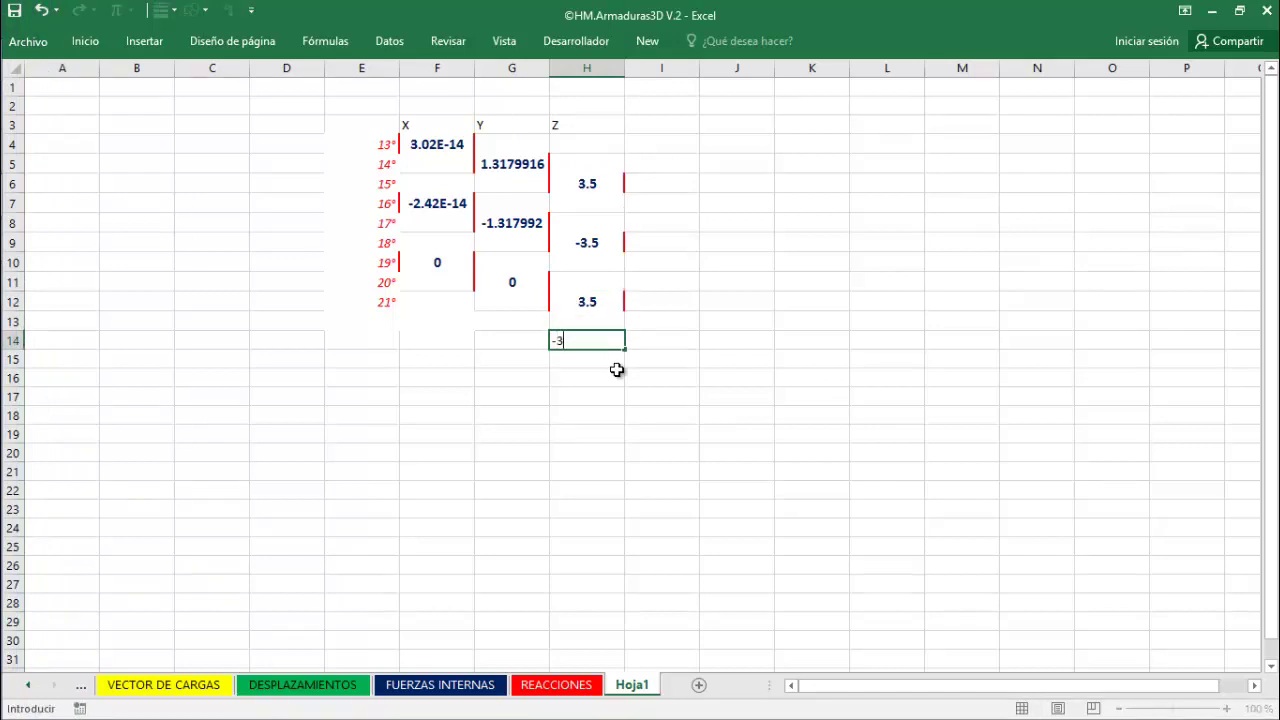
pyautogui.write('3.5')
pyautogui.press('Return')
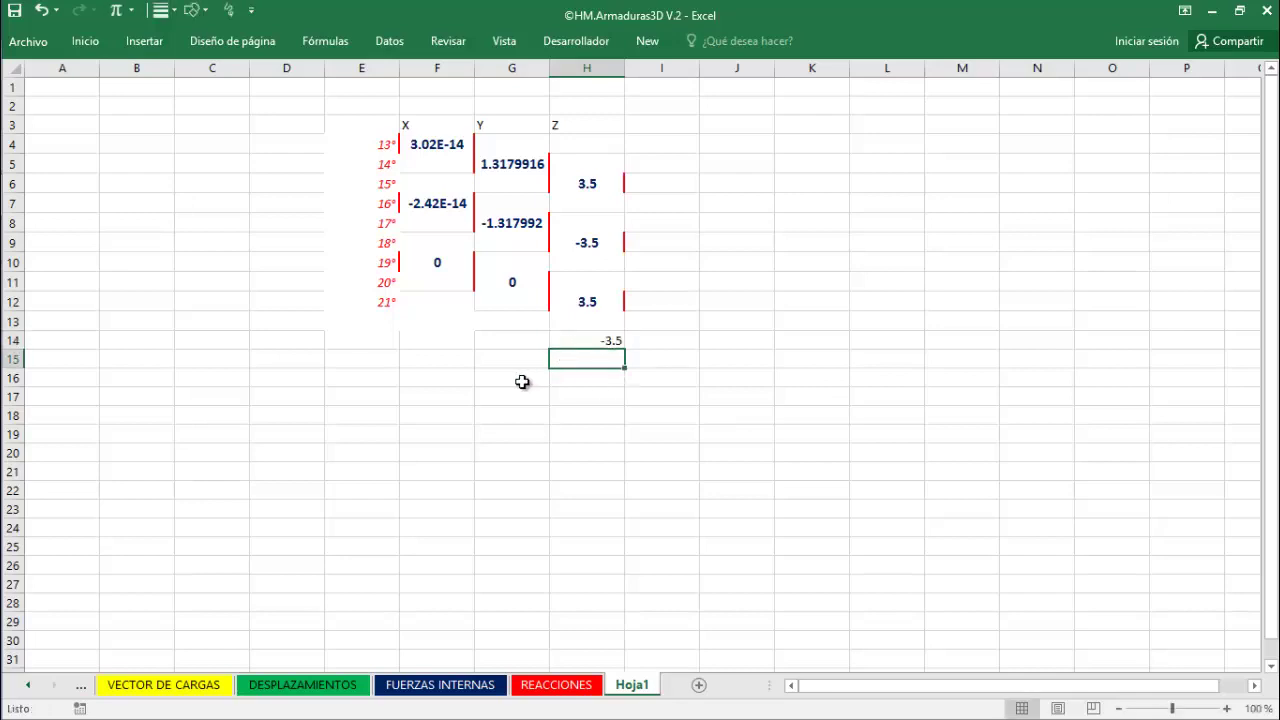
# - Add a SUMA formula in F16 that totals the X column from F4 to F14
pyautogui.click(450, 385)
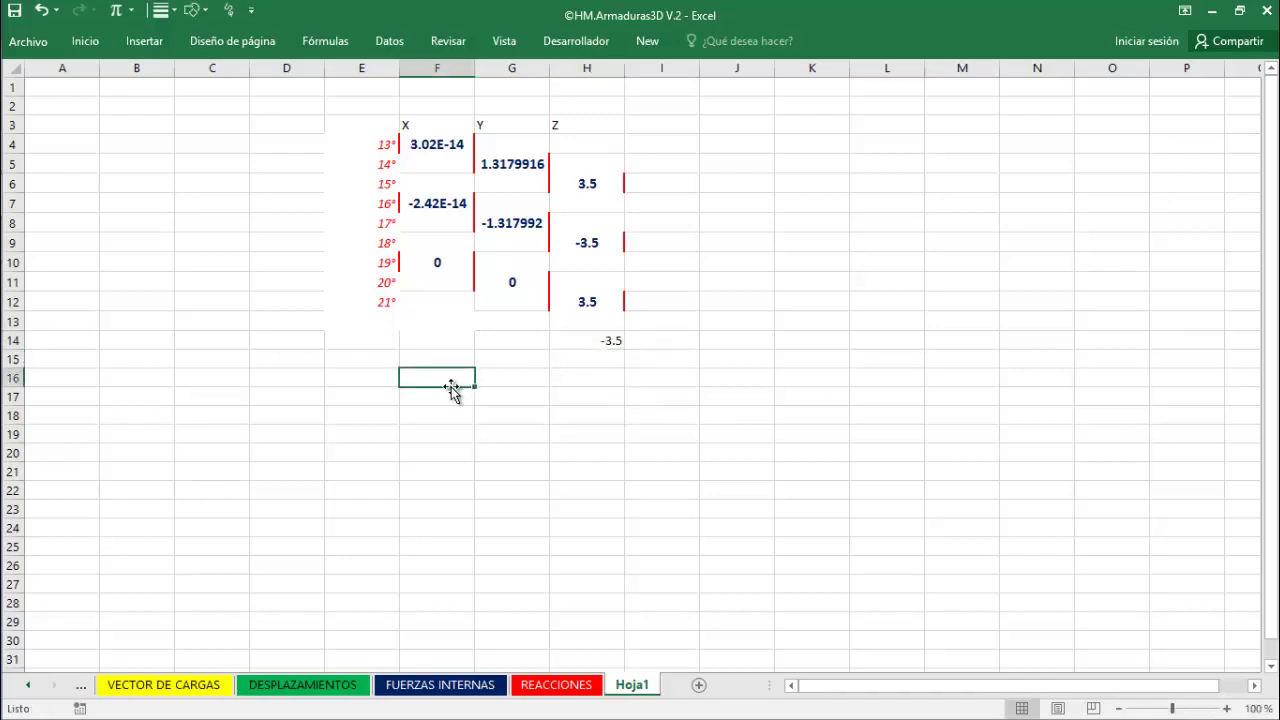
pyautogui.write('=SUM')
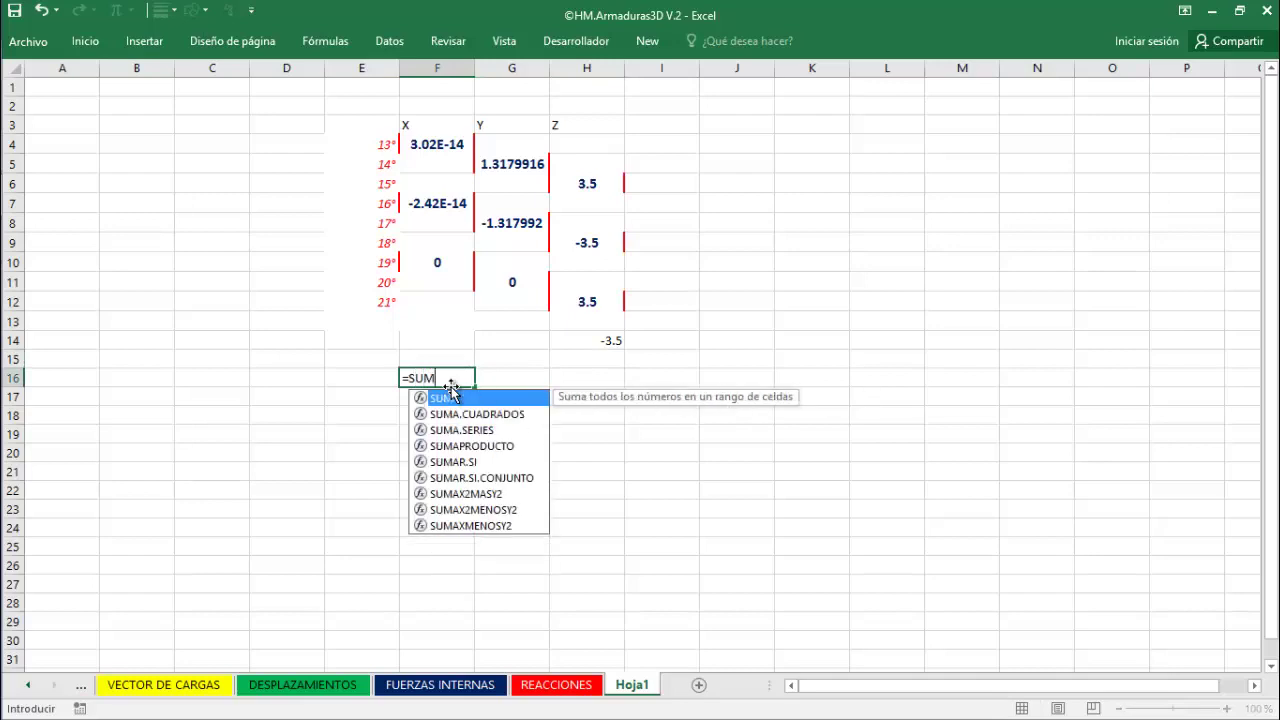
pyautogui.write('A(')
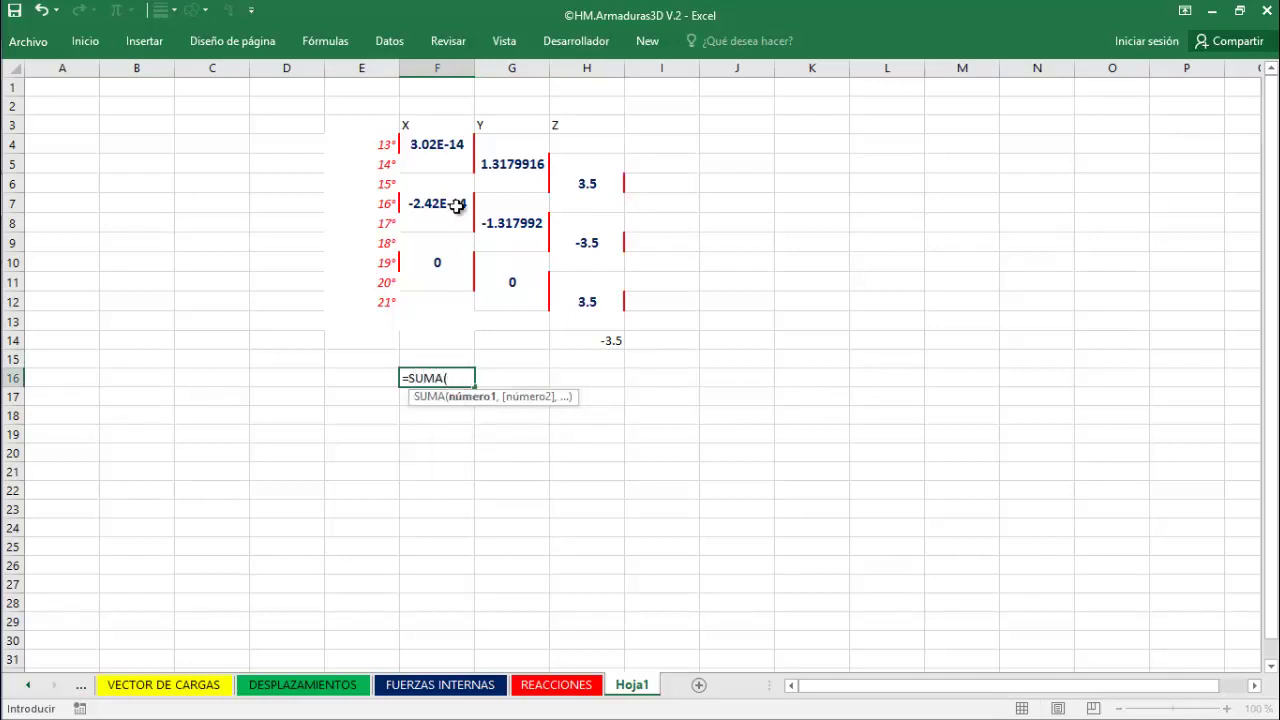
pyautogui.moveTo(448, 150); pyautogui.dragTo(449, 340)
pyautogui.press('Return')
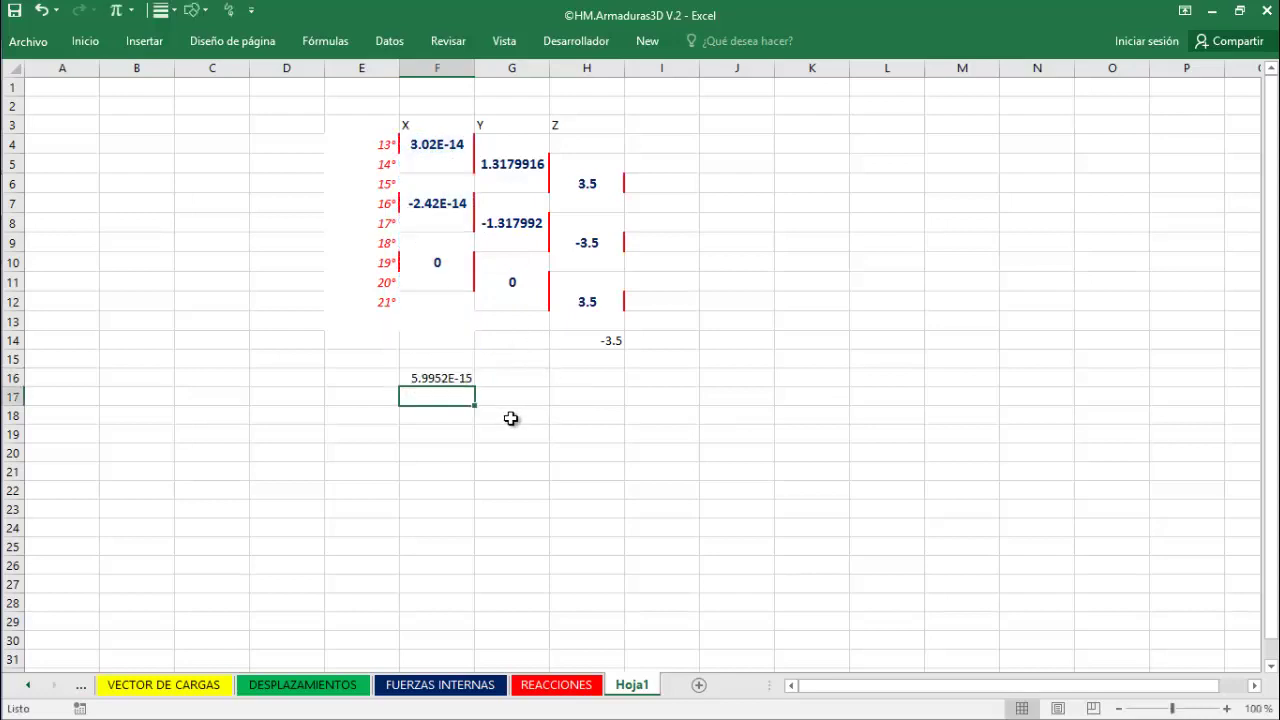
# - Inspect the full value of reaction 13° in the X column and replace it with 0
pyautogui.click(443, 376)
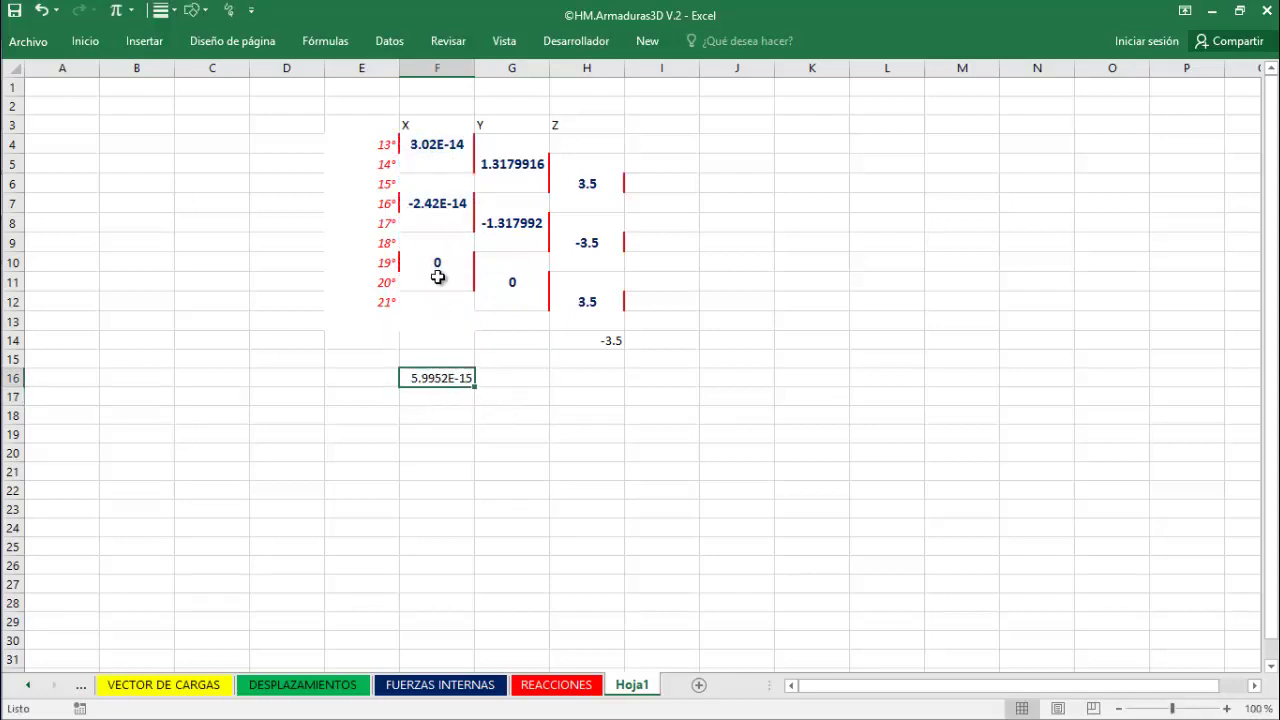
pyautogui.click(440, 144)
pyautogui.doubleClick(438, 145)
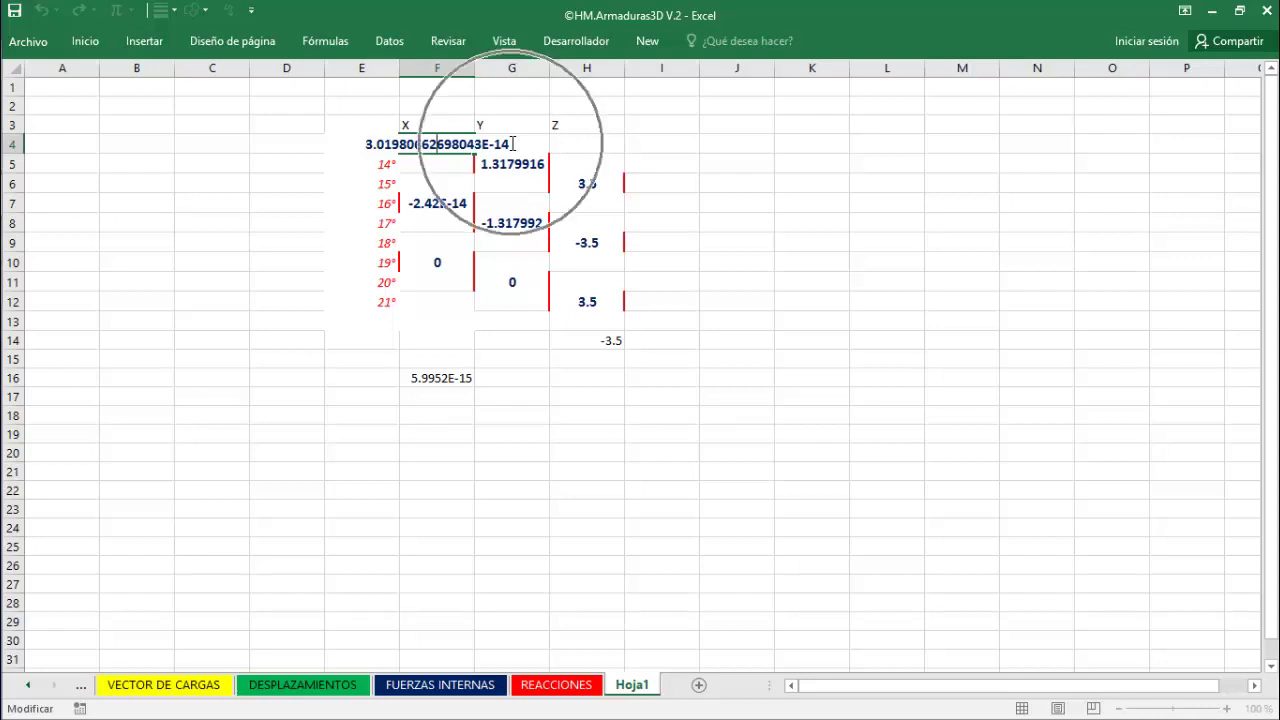
pyautogui.press('ctrl')
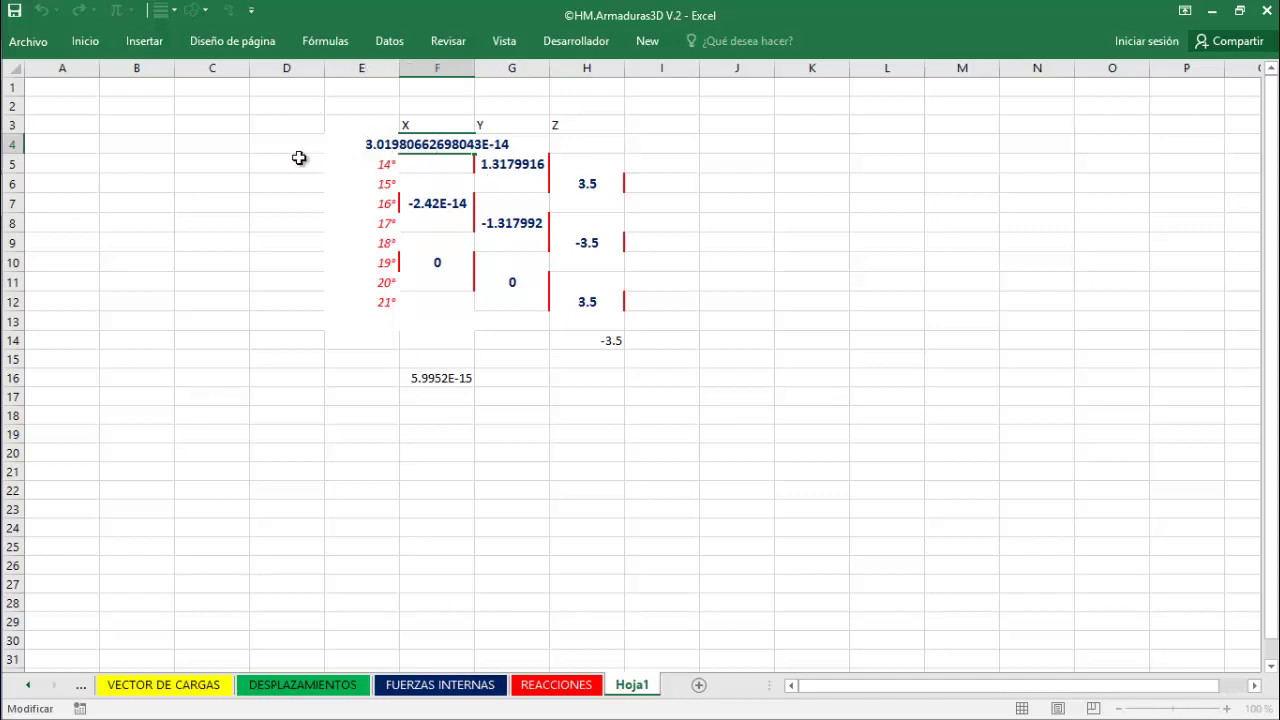
pyautogui.press('Escape')
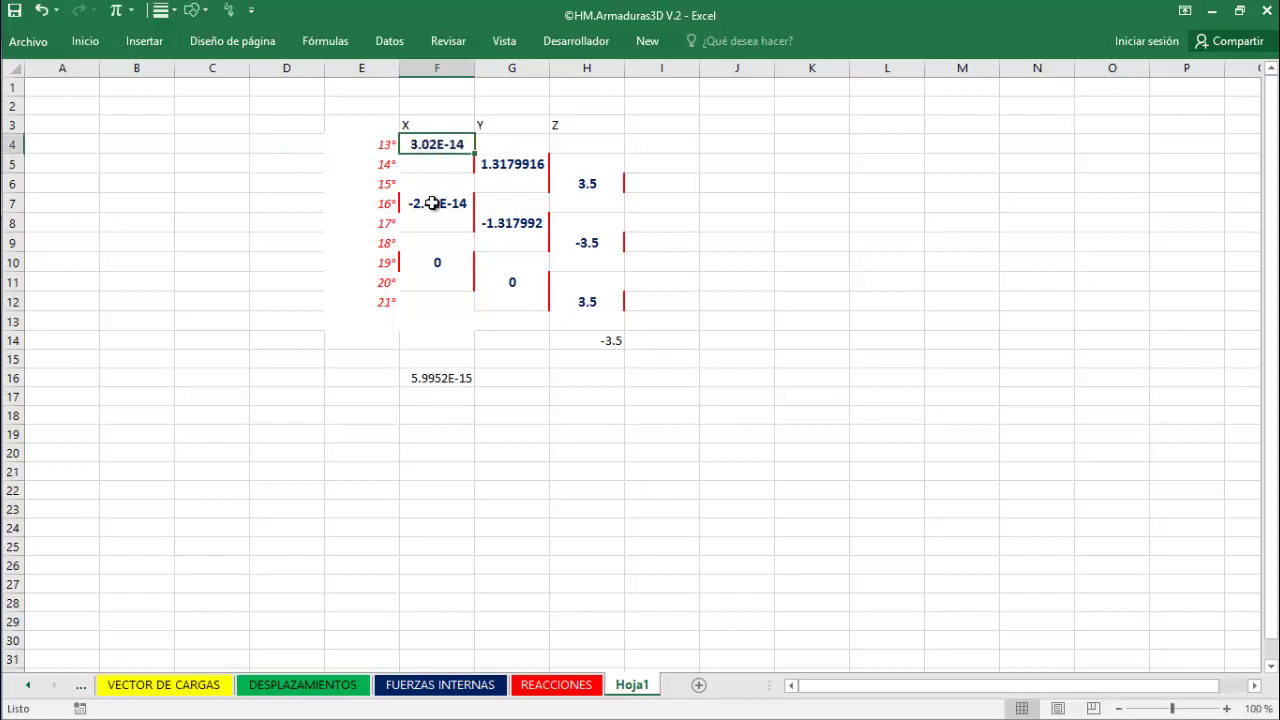
pyautogui.write('0')
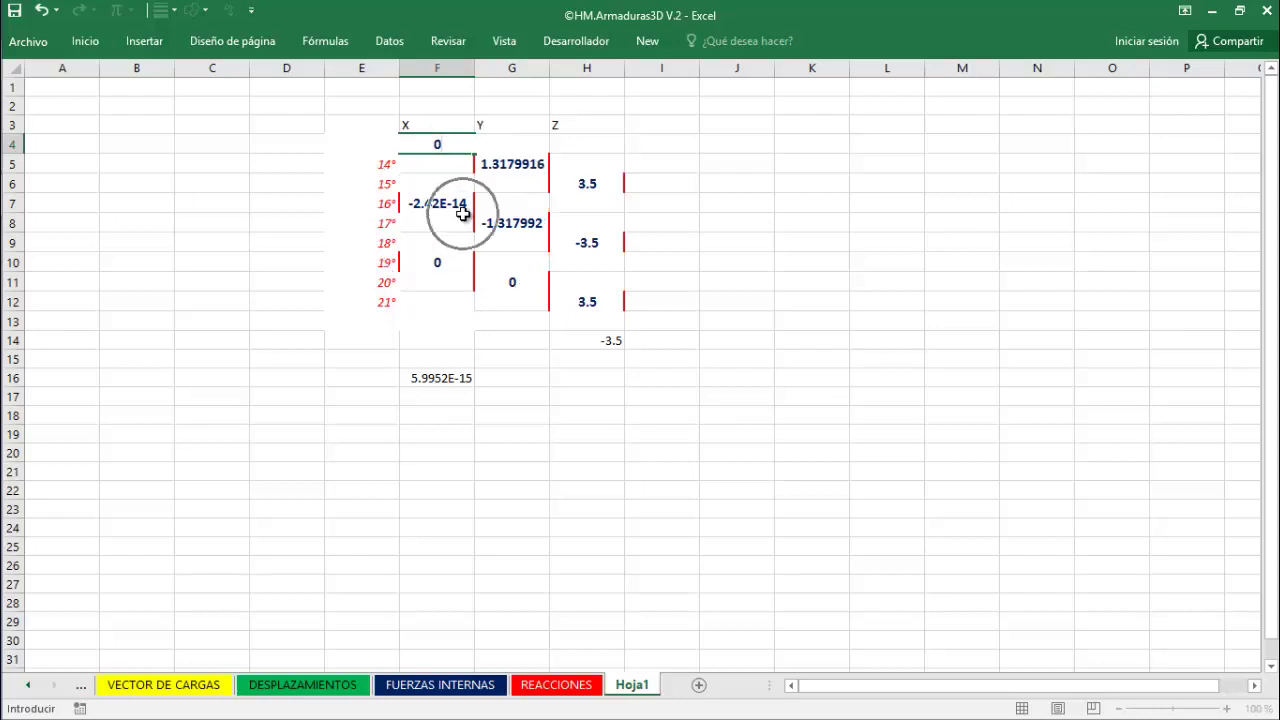
# - Inspect the full value of reaction 16° in the X column and replace it with 0
pyautogui.click(437, 218)
pyautogui.press('F2')
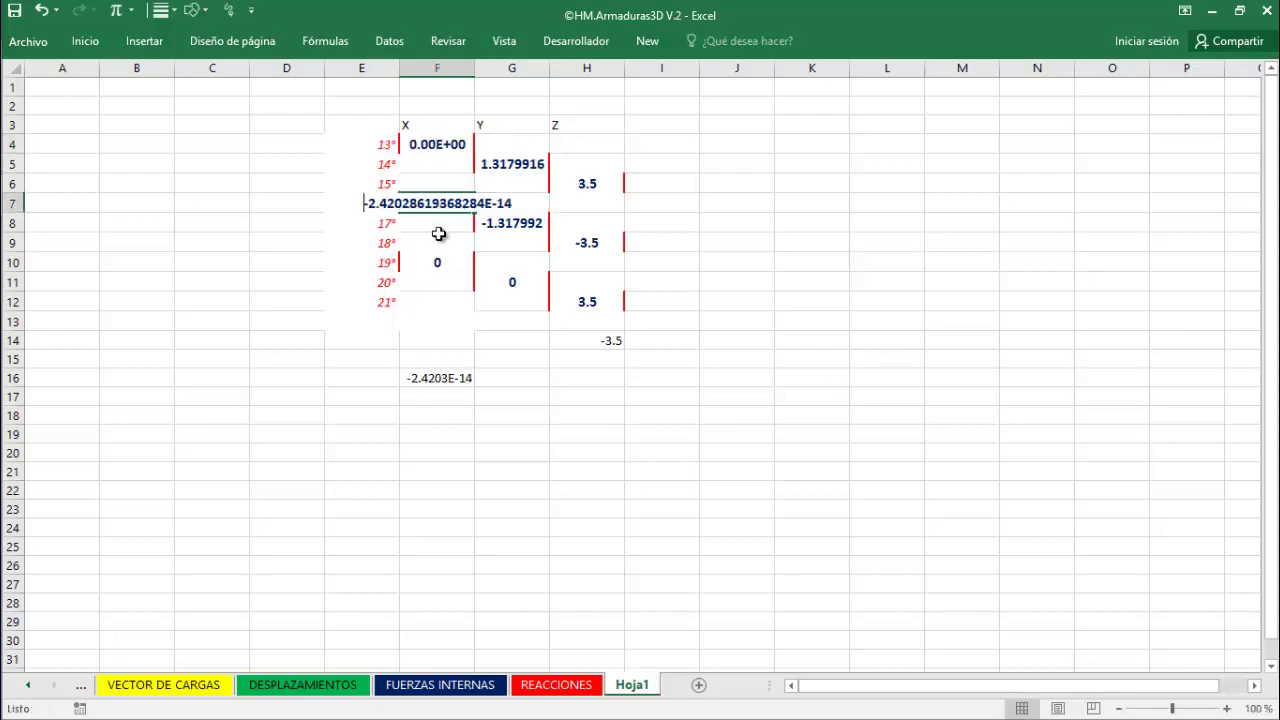
pyautogui.press('Escape')
pyautogui.write('0')
pyautogui.press('Return')
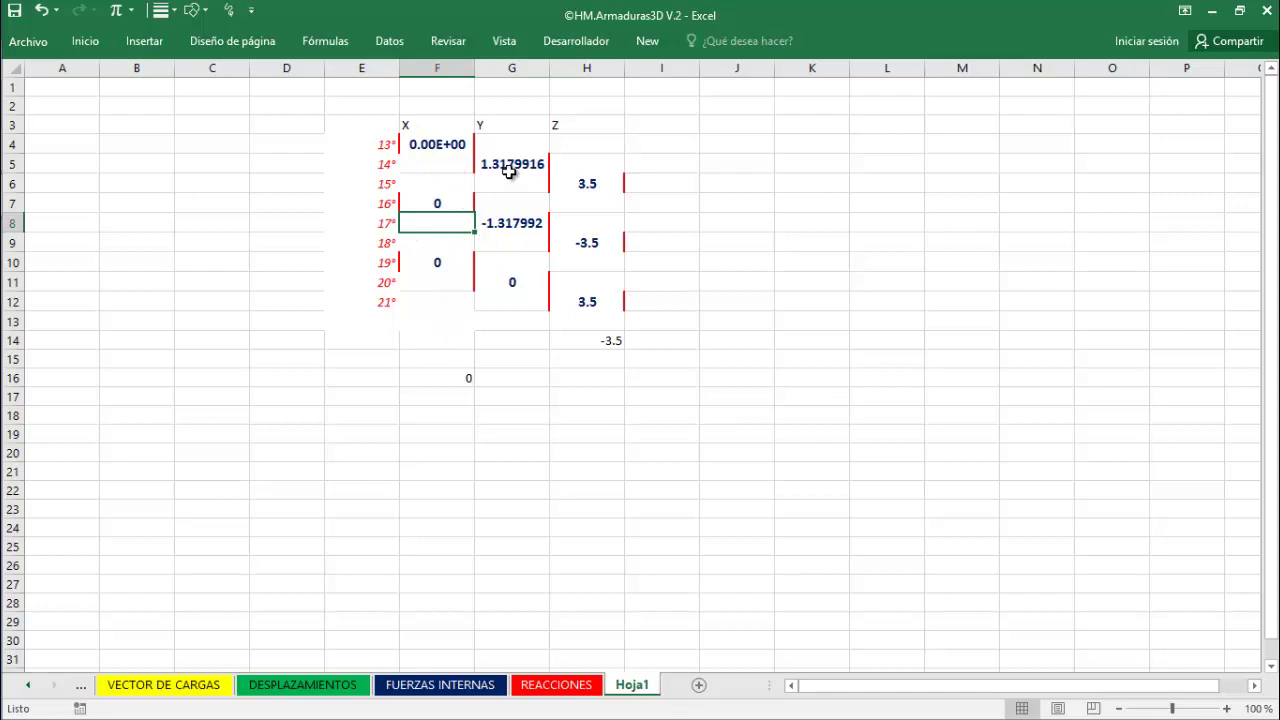
# - Extend the F16 sum formula to G16 for the Y column and trim reaction 14° to 1.31799
pyautogui.click(458, 376)
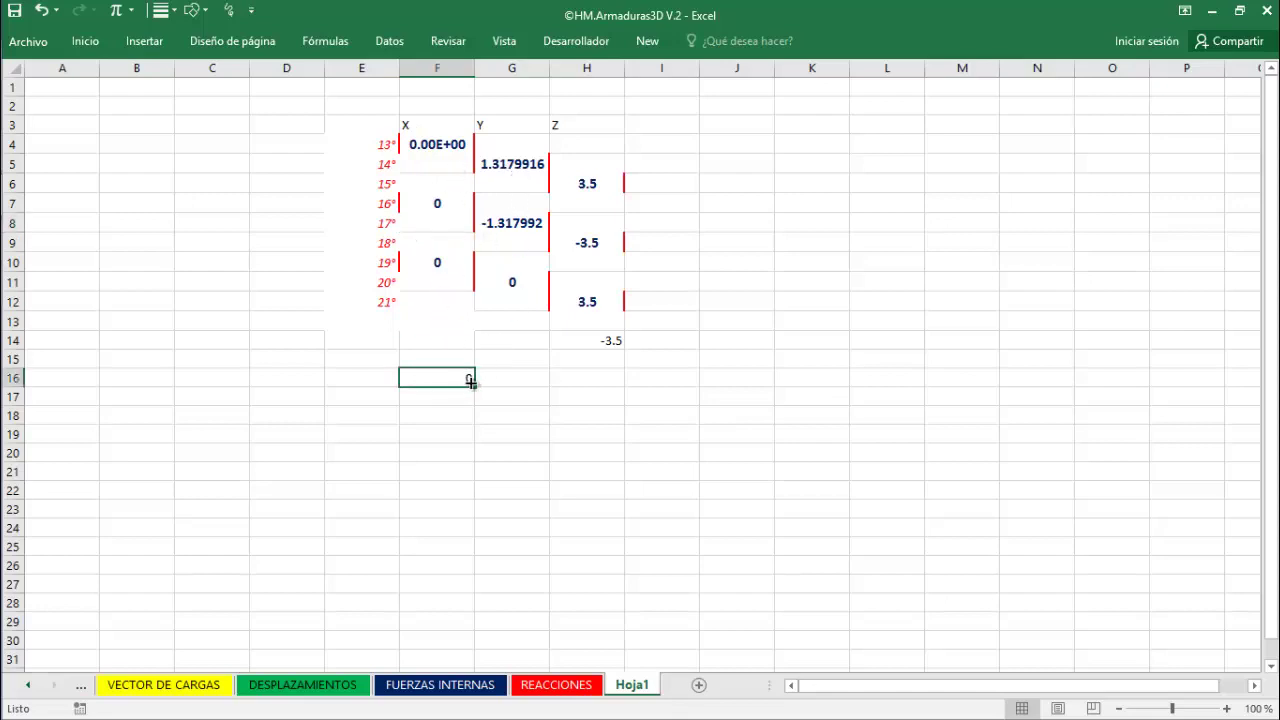
pyautogui.moveTo(474, 386); pyautogui.dragTo(526, 383)
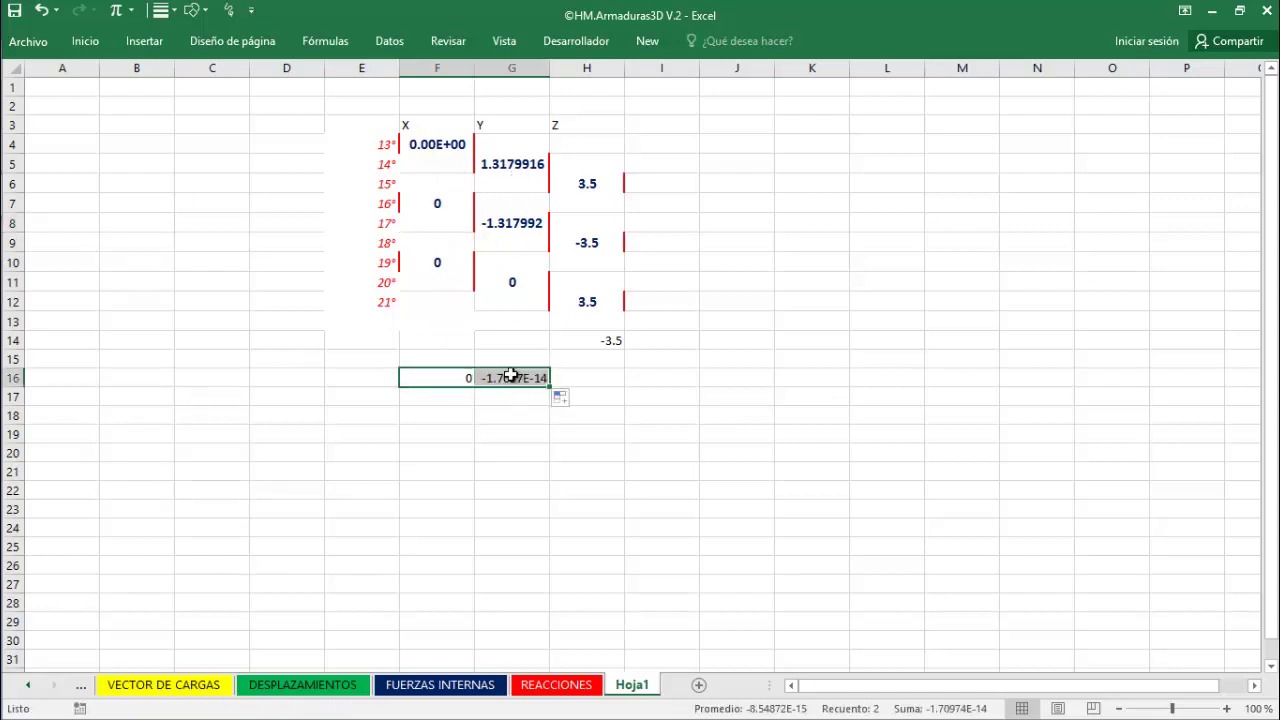
pyautogui.doubleClick(511, 165)
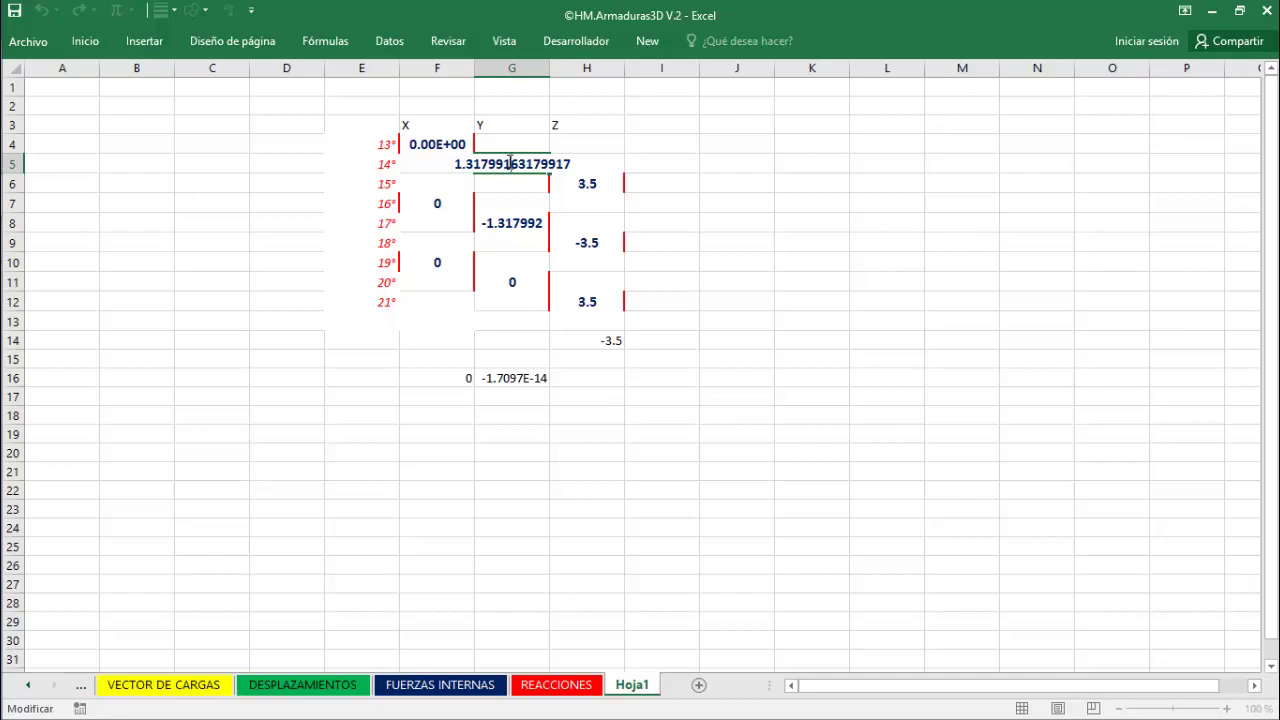
pyautogui.moveTo(506, 164); pyautogui.dragTo(574, 165)
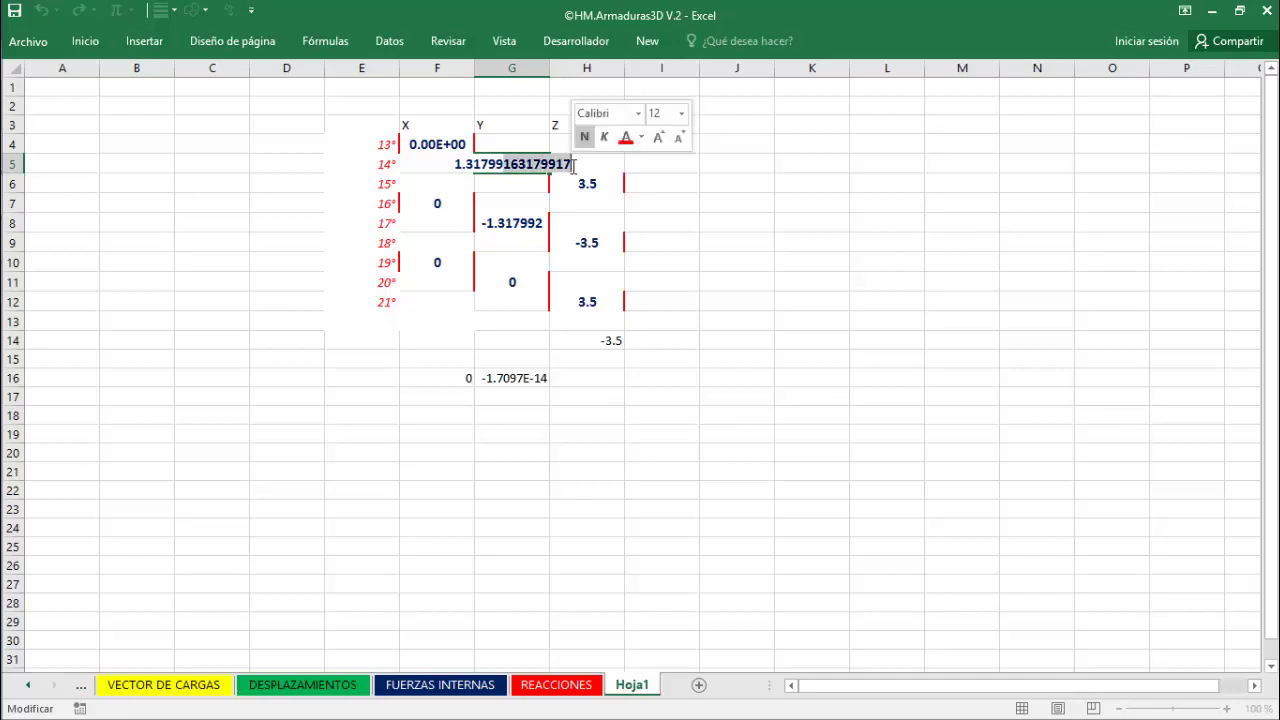
pyautogui.press('BackSpace')
pyautogui.press('Return')
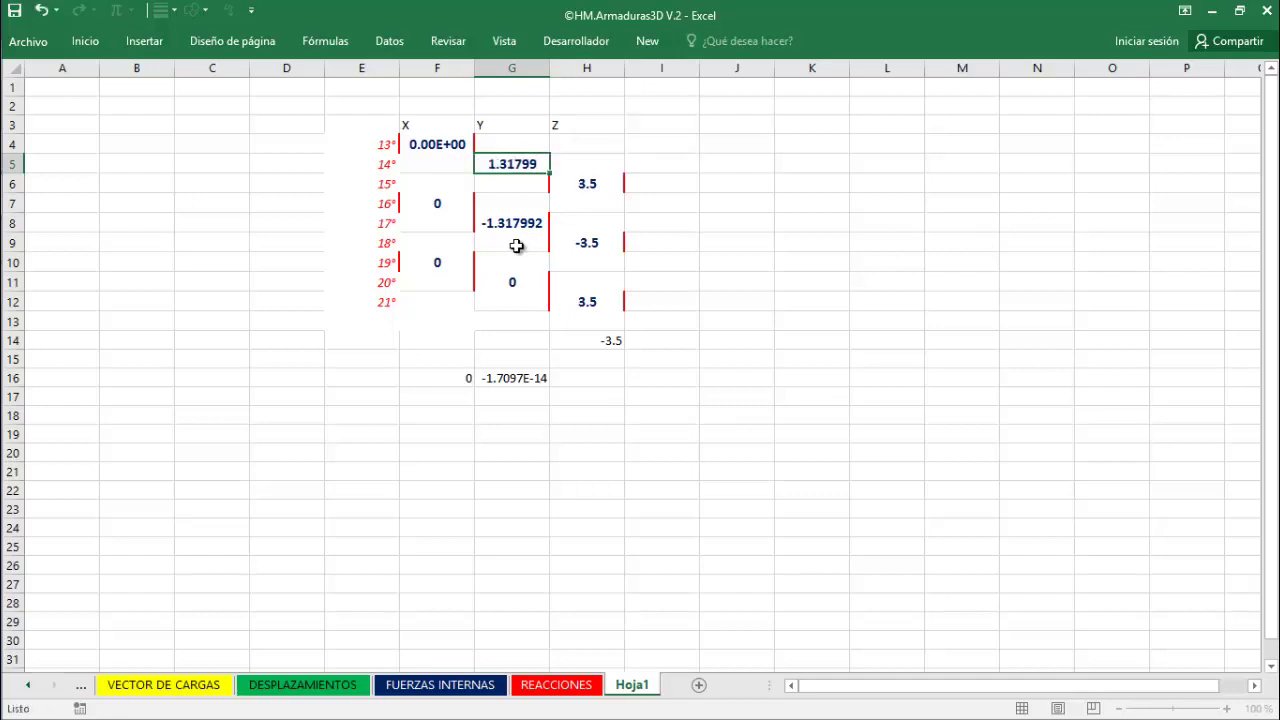
# - Trim the decimals of reaction 17° in the Y column so the value is -1.31799
pyautogui.doubleClick(512, 224)
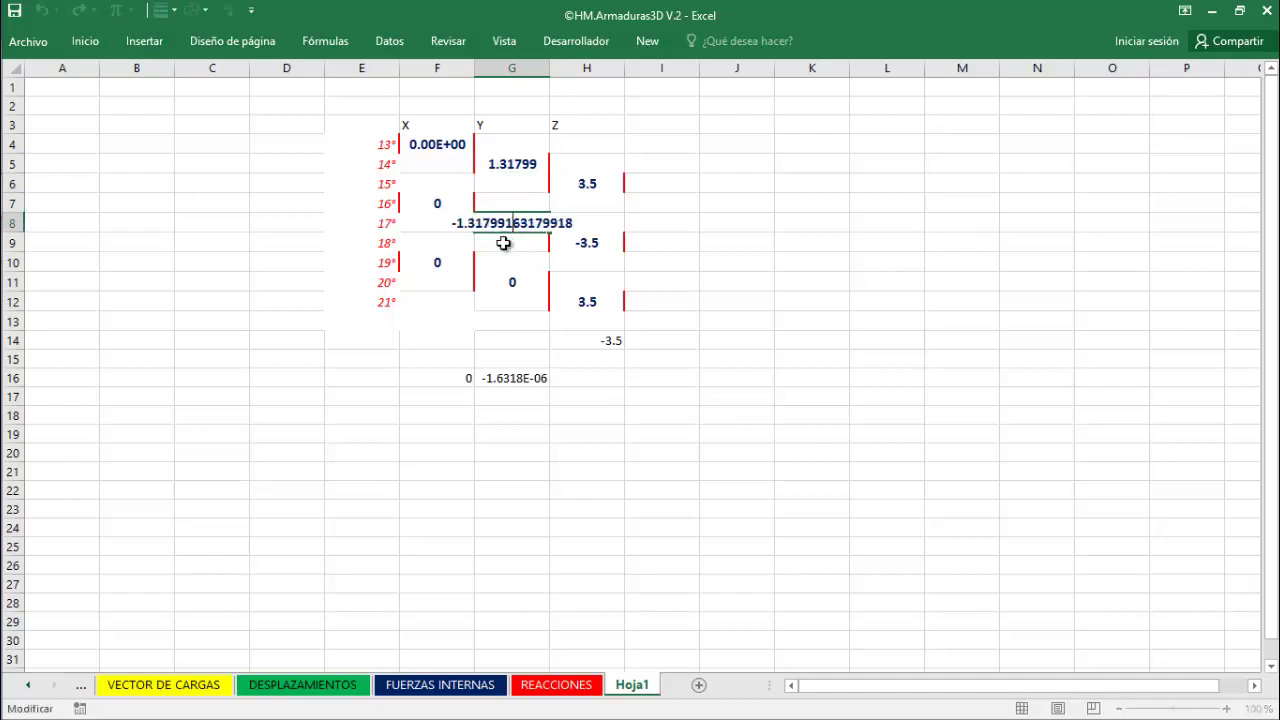
pyautogui.moveTo(507, 224); pyautogui.dragTo(585, 223)
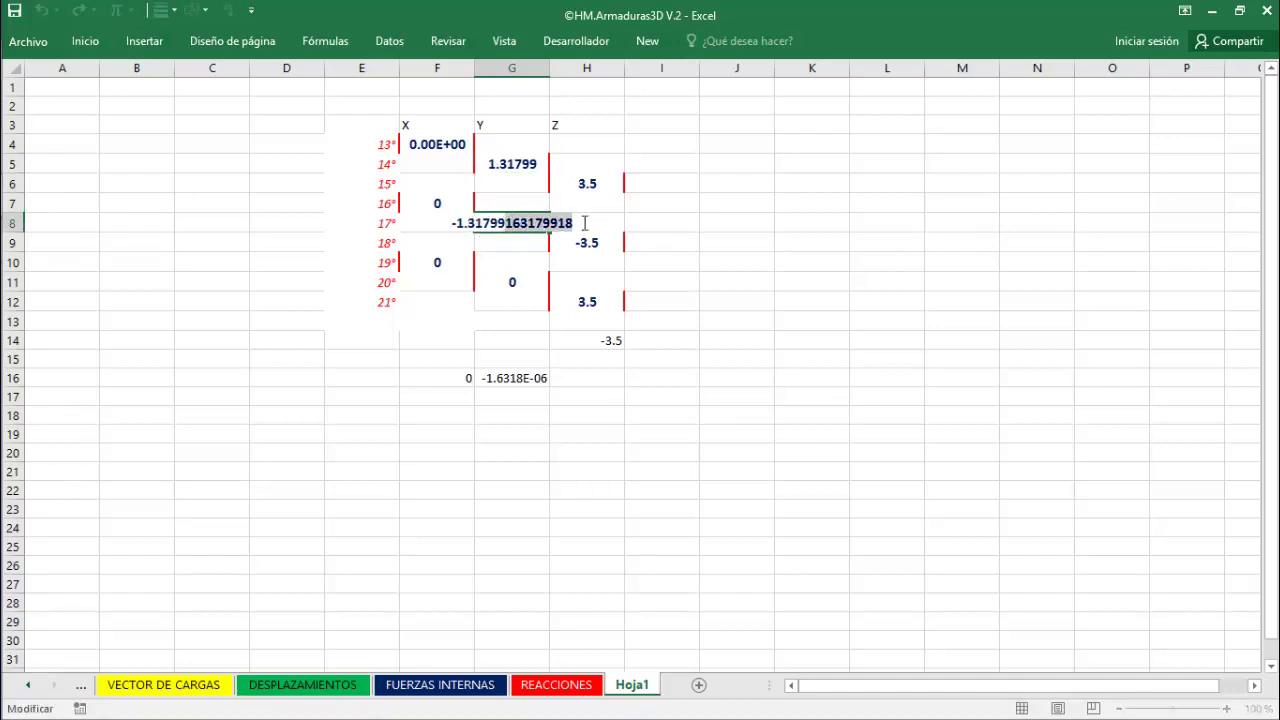
pyautogui.press('BackSpace')
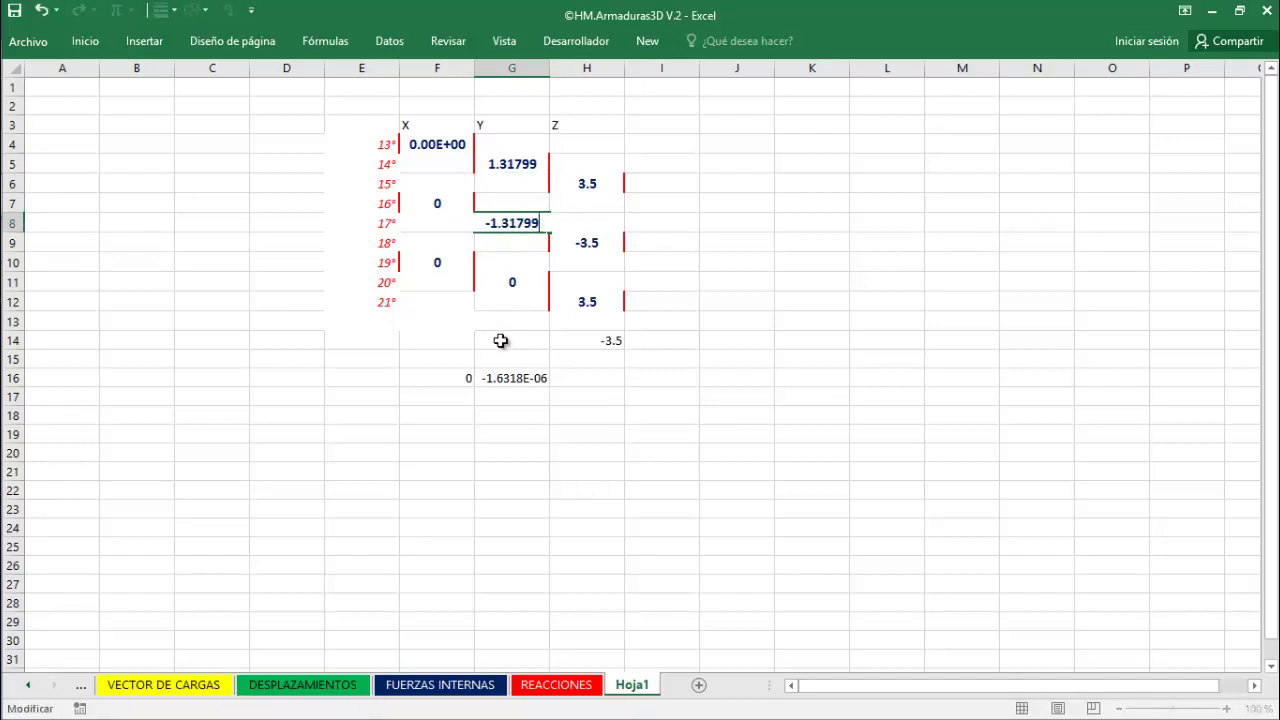
pyautogui.press('Return')
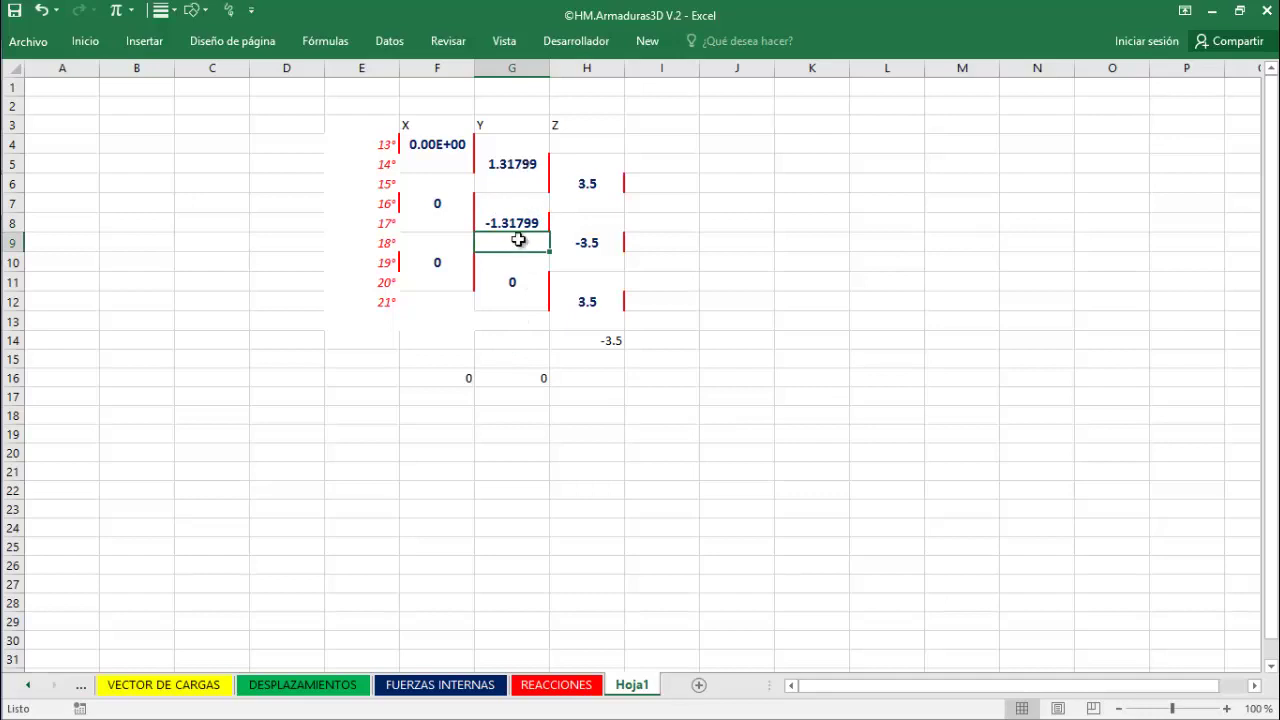
# - Extend the G16 sum formula to H16 for the Z column and review the Z reactions and the load in H14
pyautogui.click(522, 378)
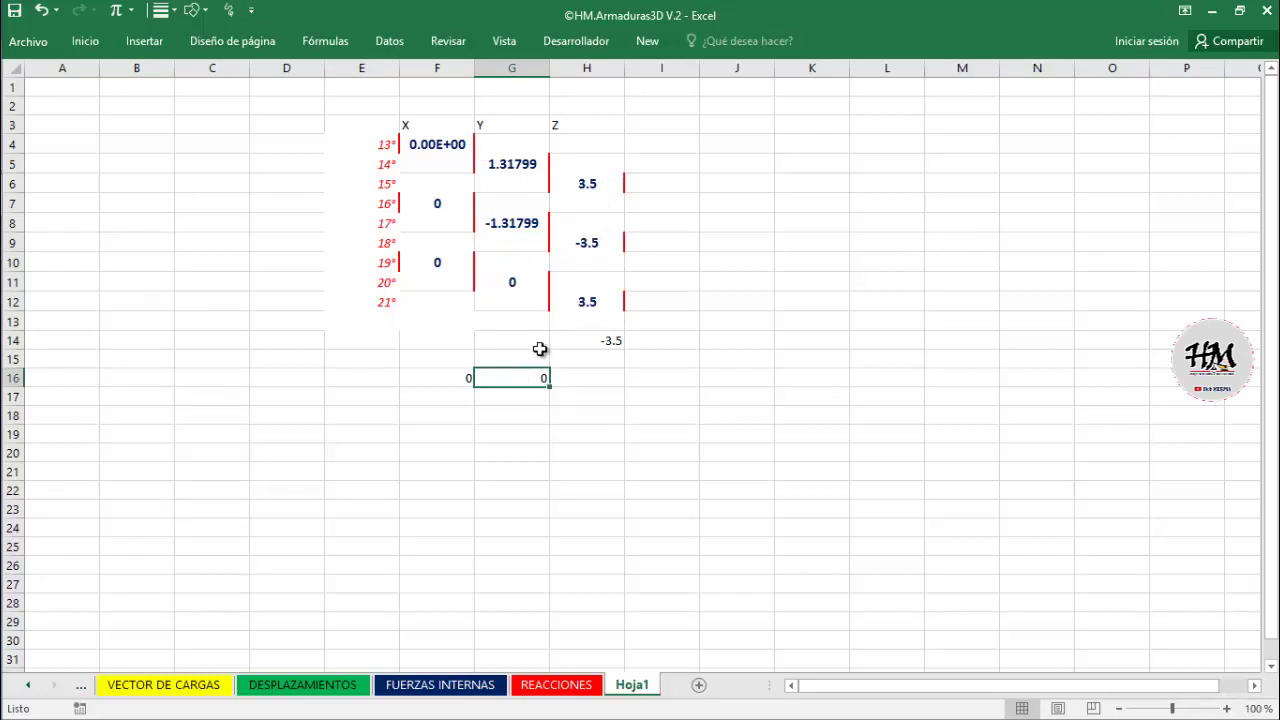
pyautogui.moveTo(549, 386); pyautogui.dragTo(600, 390)
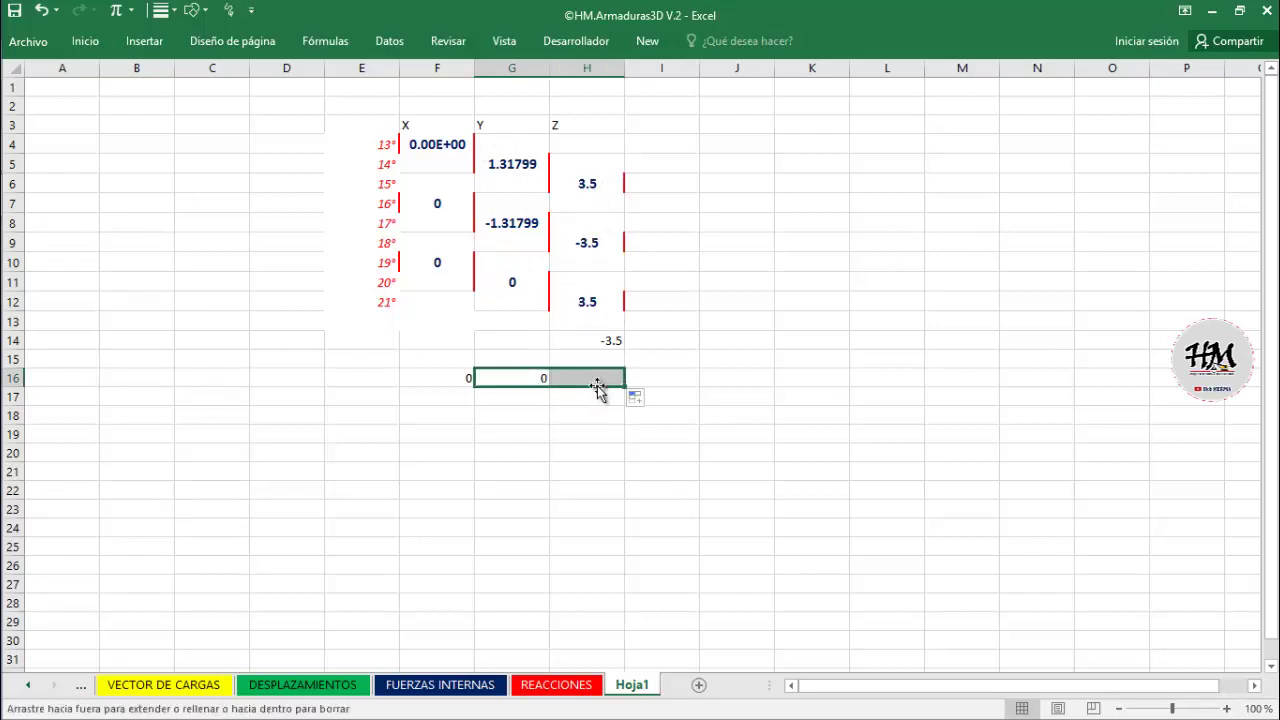
pyautogui.click(587, 167)
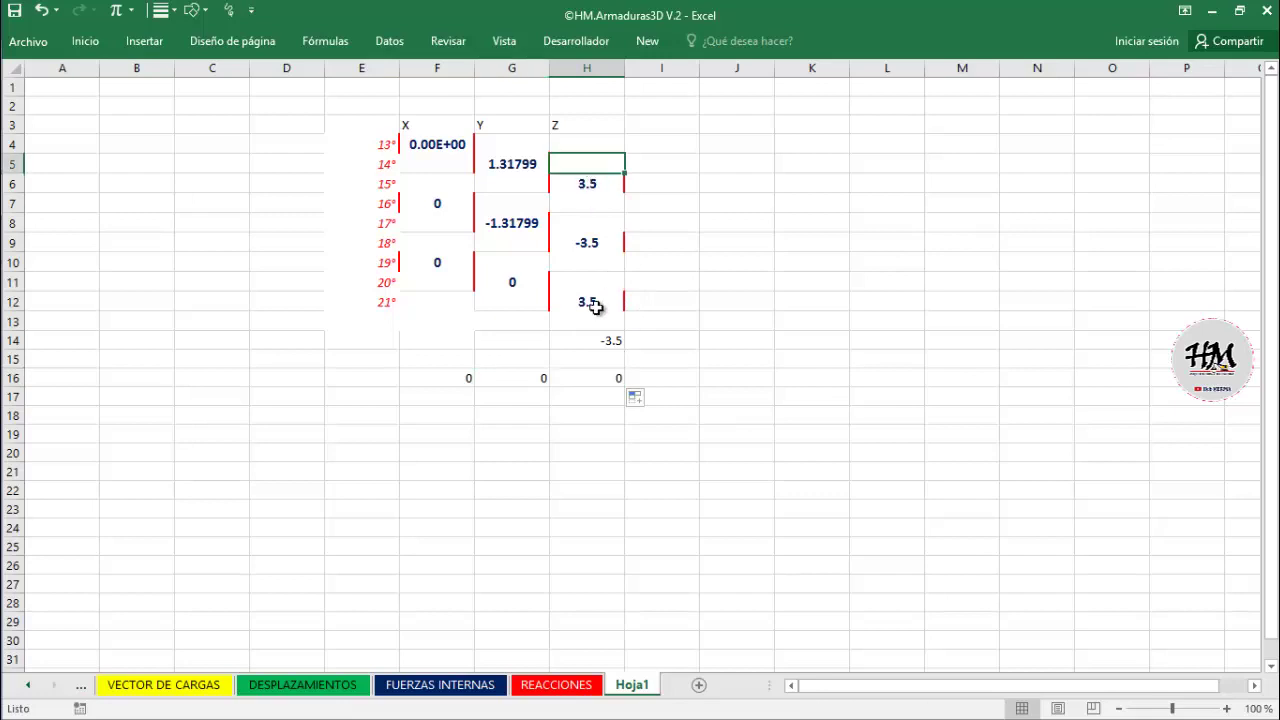
pyautogui.click(593, 308)
pyautogui.click(588, 244)
pyautogui.click(593, 203)
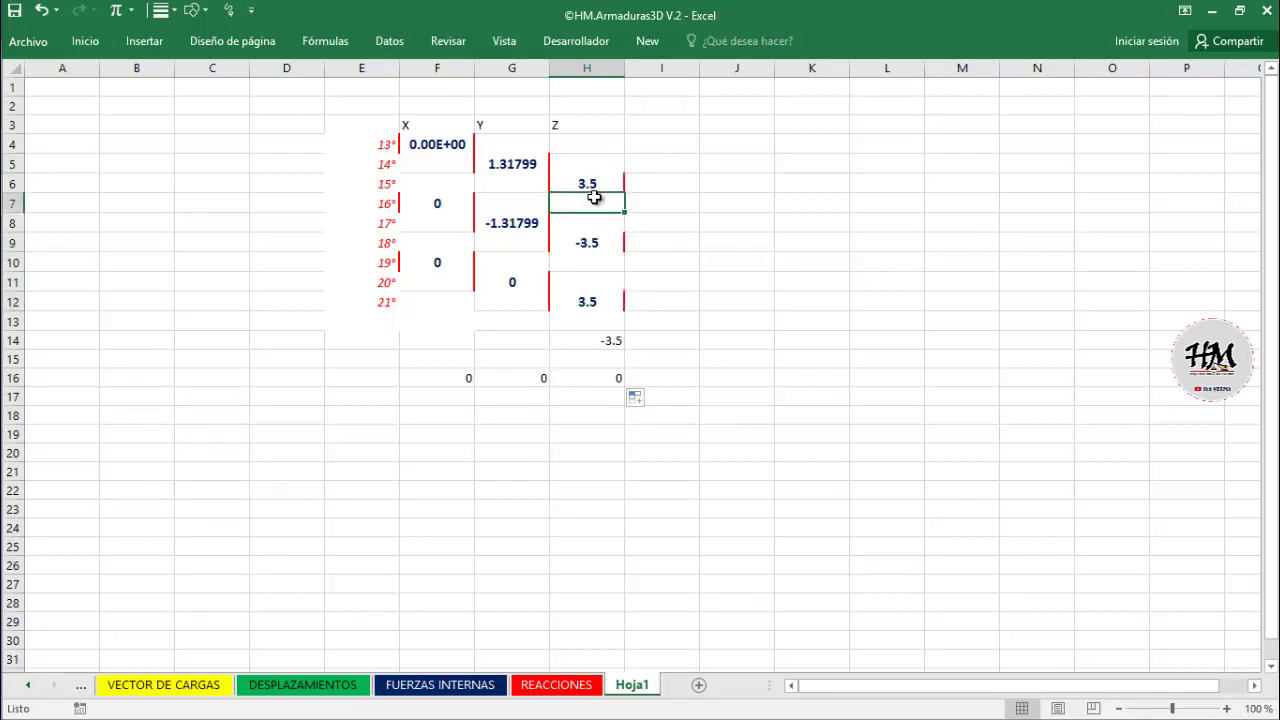
pyautogui.click(587, 264)
pyautogui.click(587, 300)
pyautogui.click(590, 340)
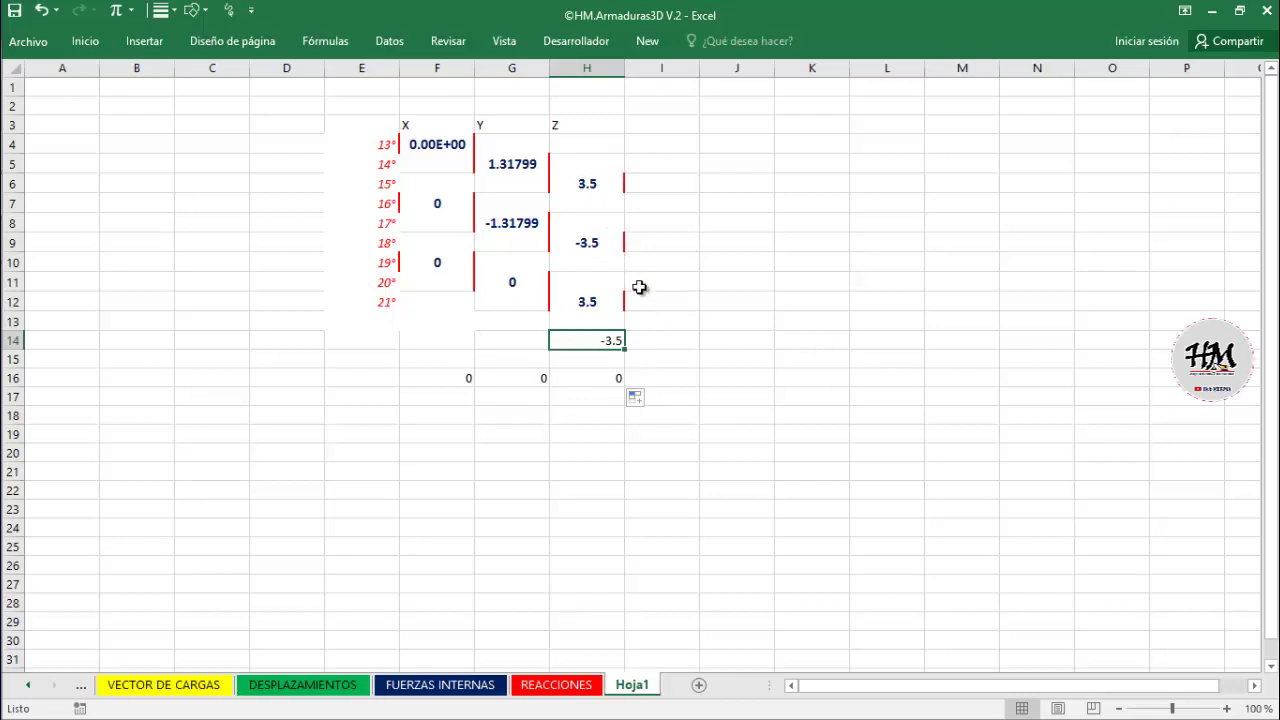
# - Go to the REACCIONES sheet, then switch to the PowerPoint slide showing the truss's degrees of freedom and applied load
pyautogui.click(566, 685)
pyautogui.click(642, 473)
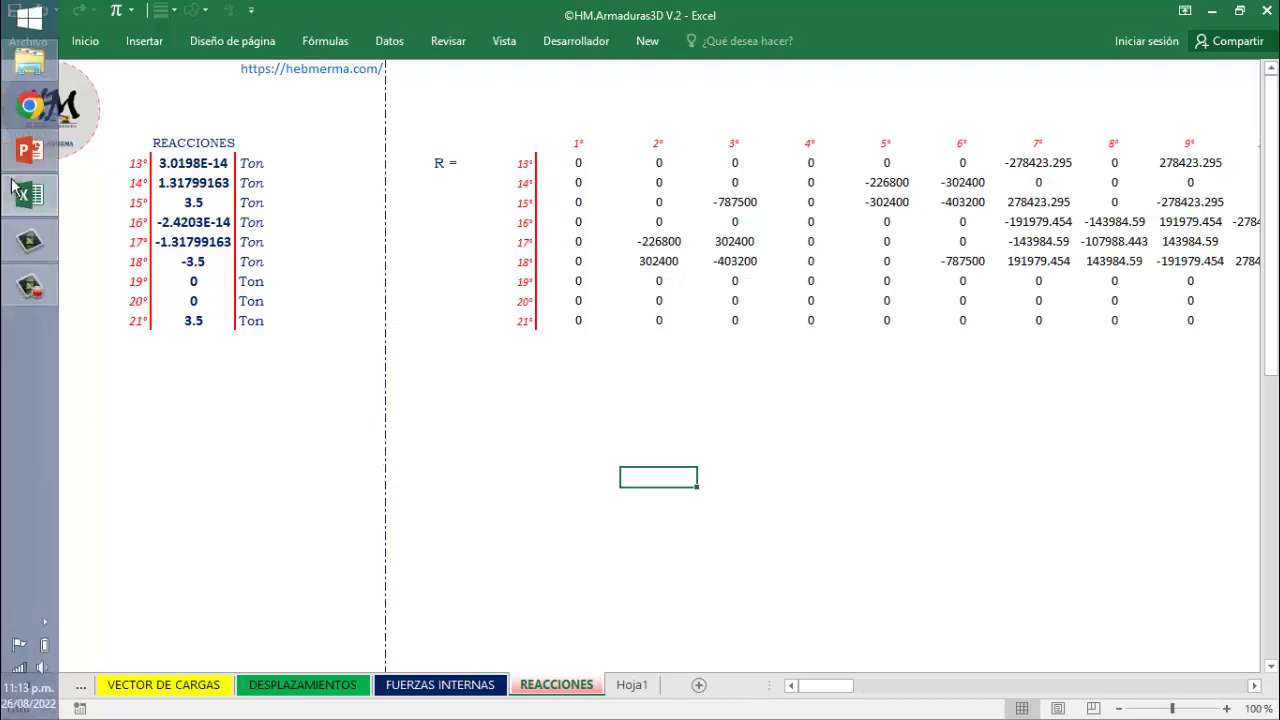
pyautogui.click(29, 163)
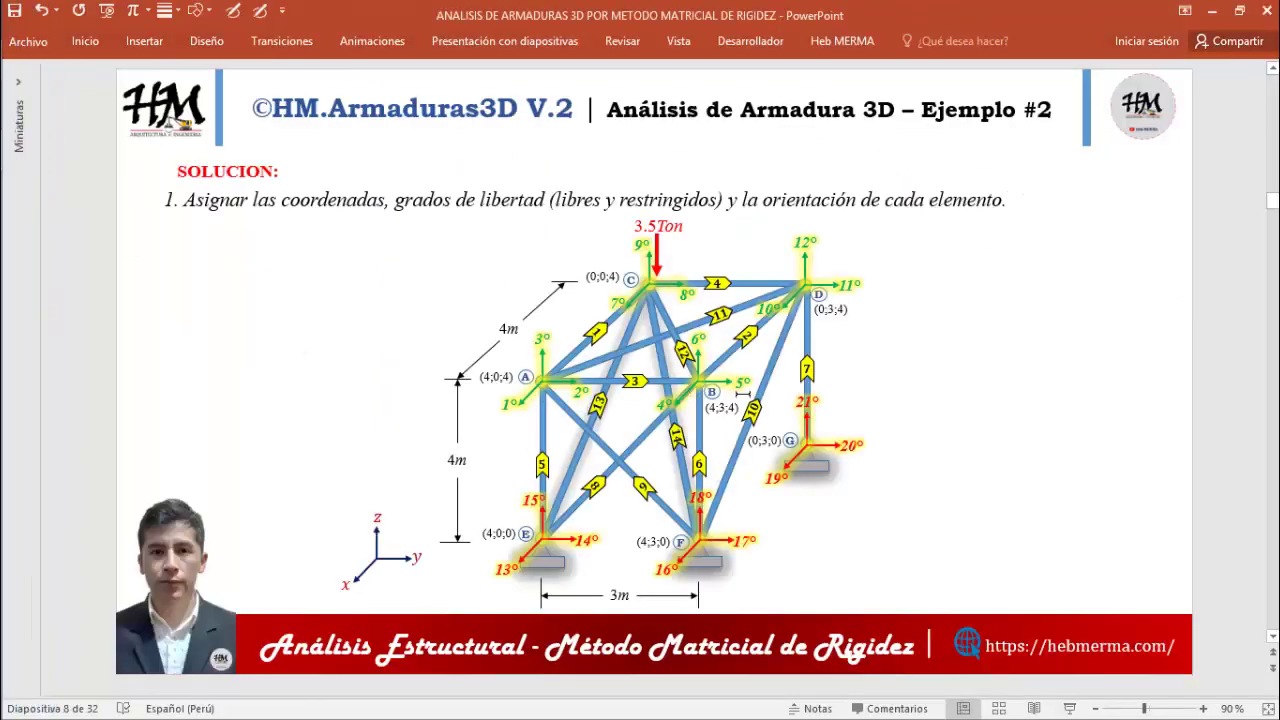